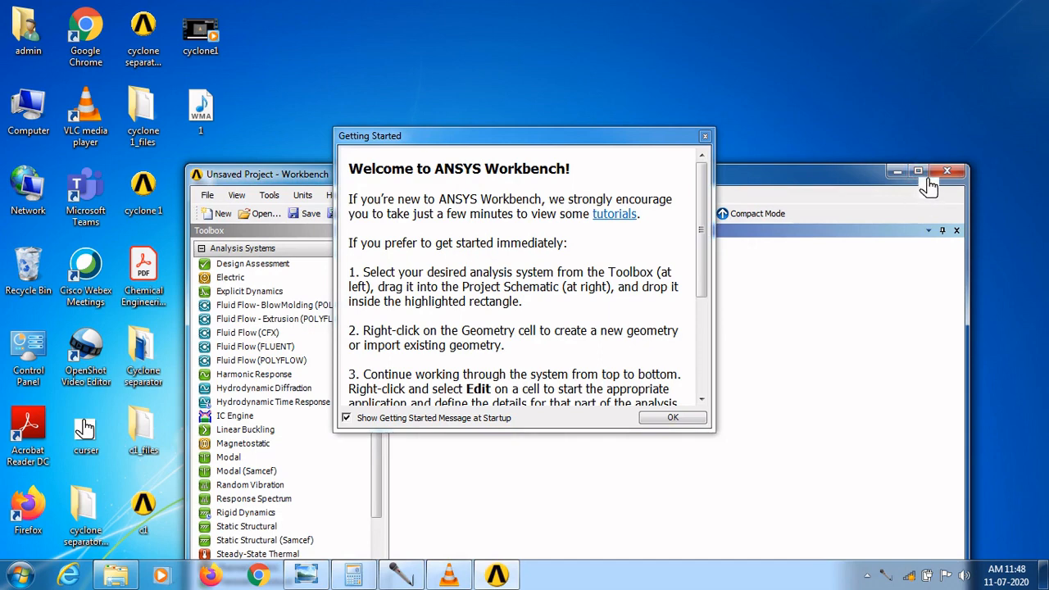
- Add a Fluid Flow (FLUENT) system to the project and open its geometry in DesignModeler with meter as the length unit
left_click(921, 174)
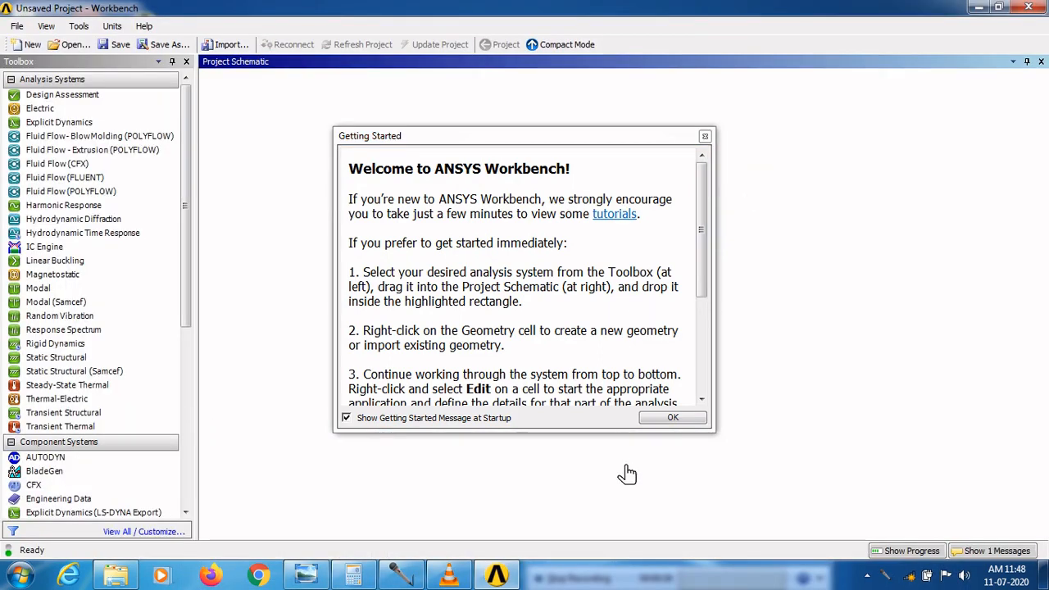
left_click(671, 420)
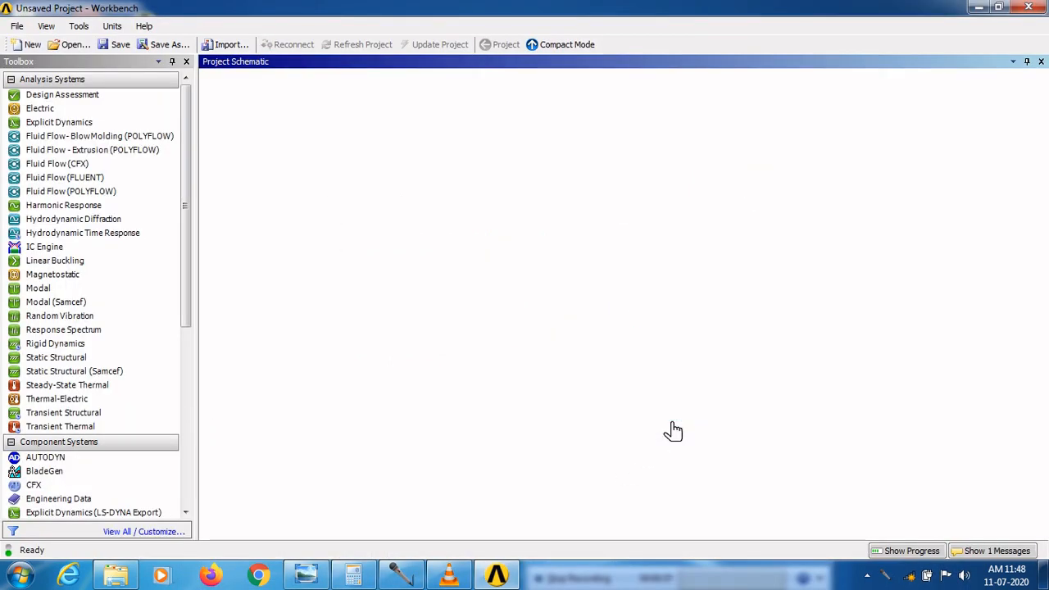
double_click(74, 182)
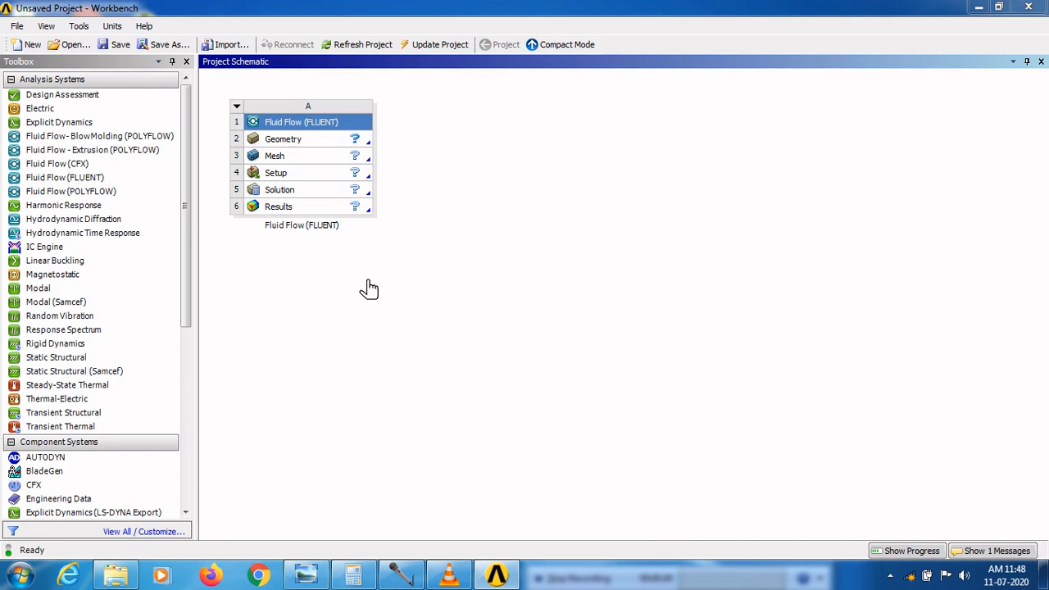
double_click(304, 142)
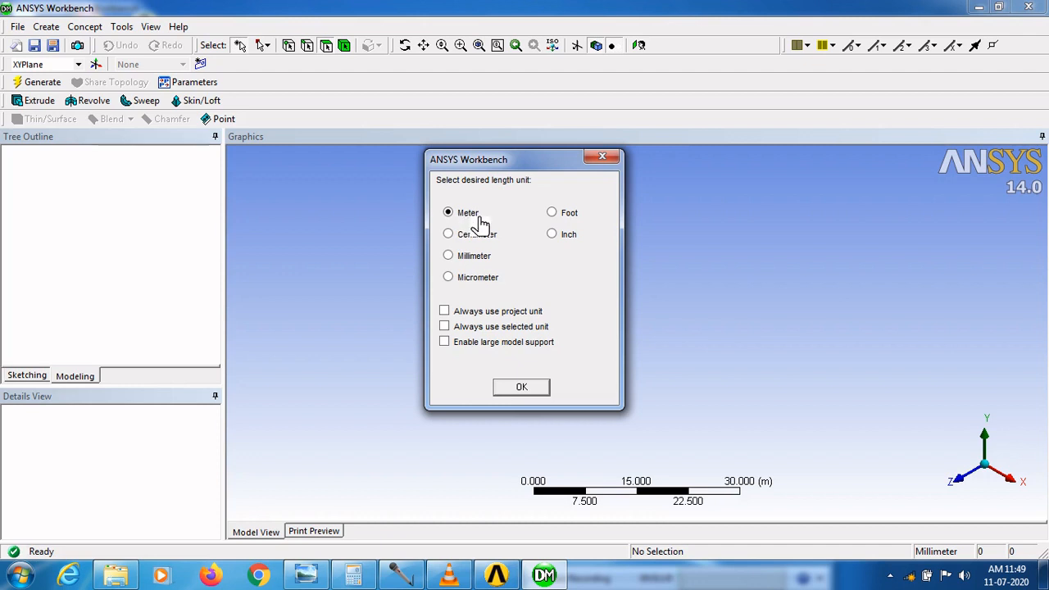
left_click(520, 390)
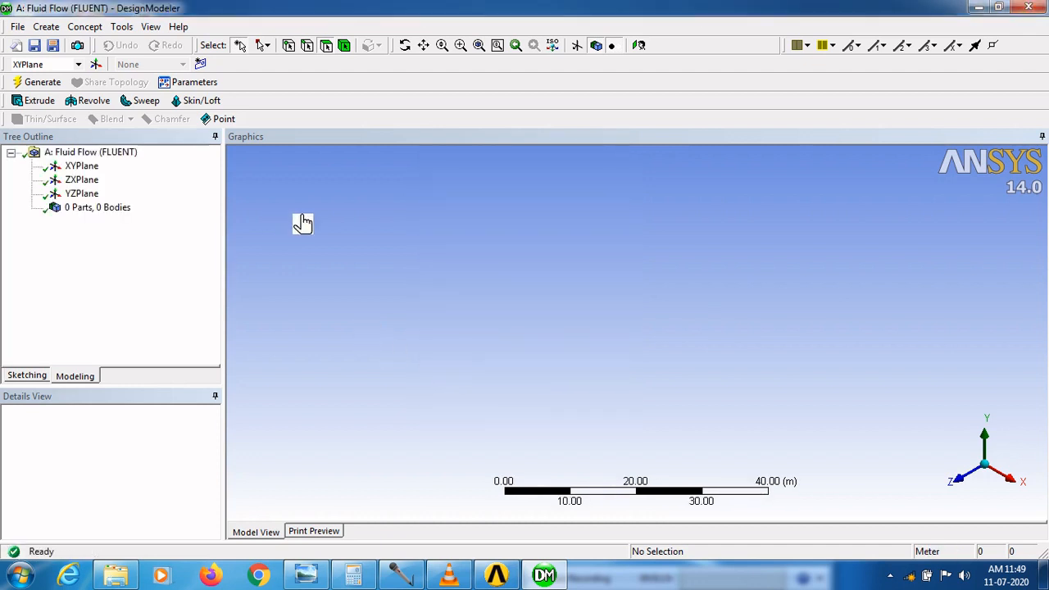
- Sketch a rectangle on the XY plane from the origin, about 3.5 m wide and 10 m high
left_click(641, 46)
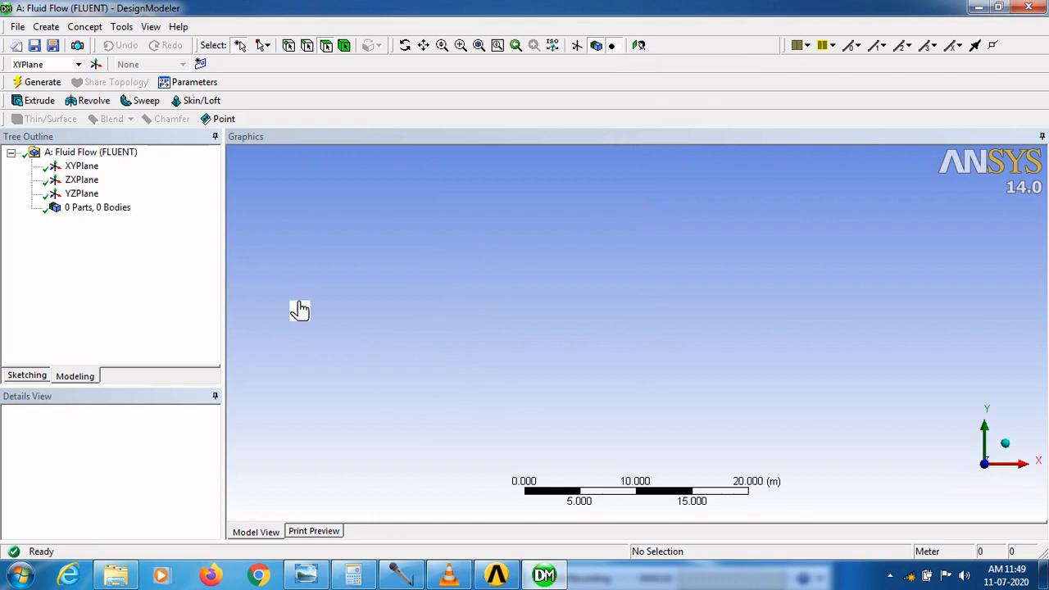
left_click(41, 377)
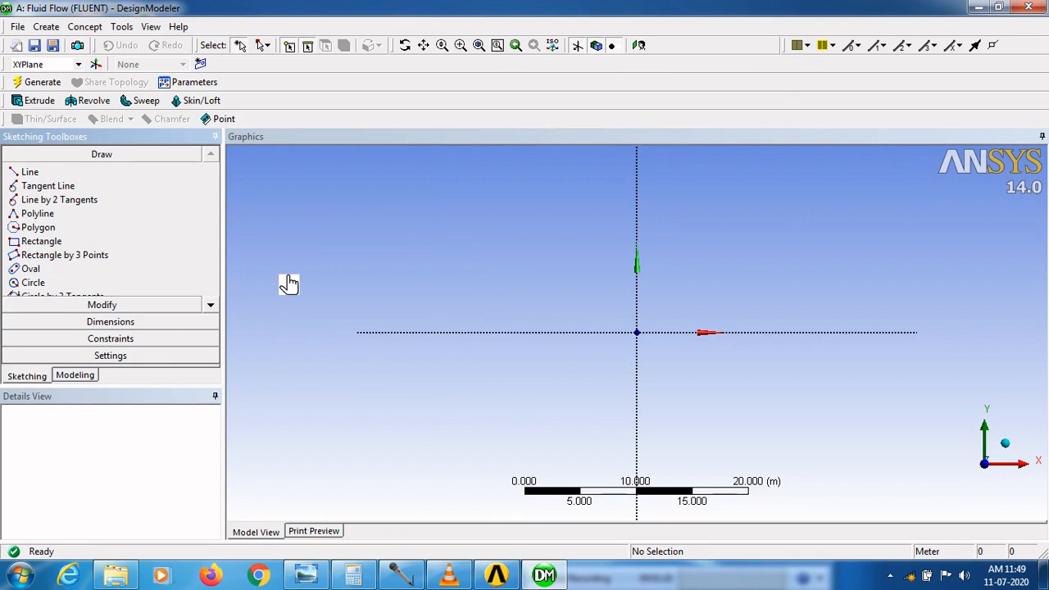
left_click(49, 241)
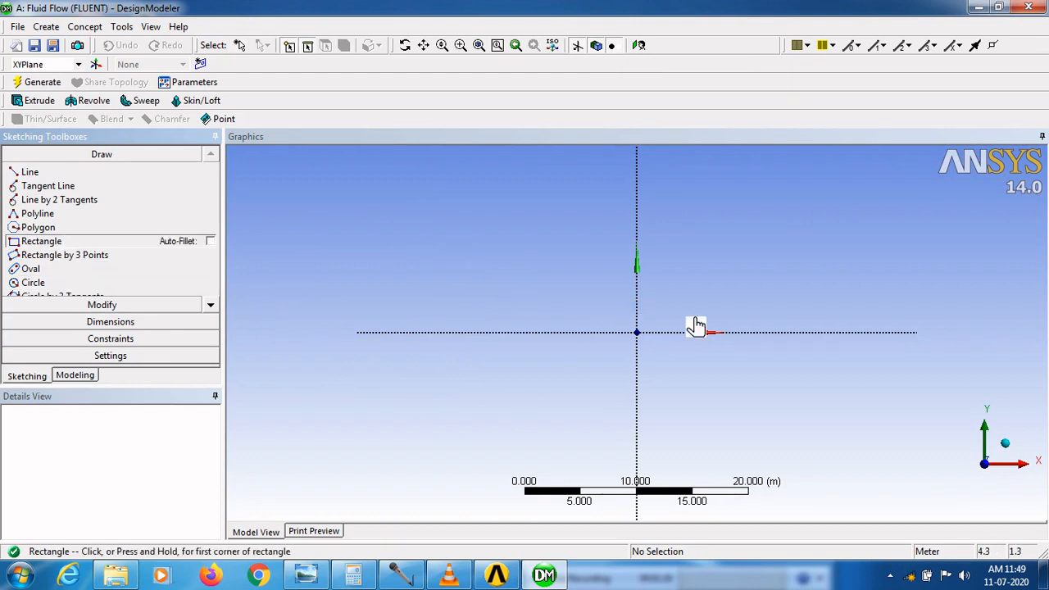
left_click(637, 332)
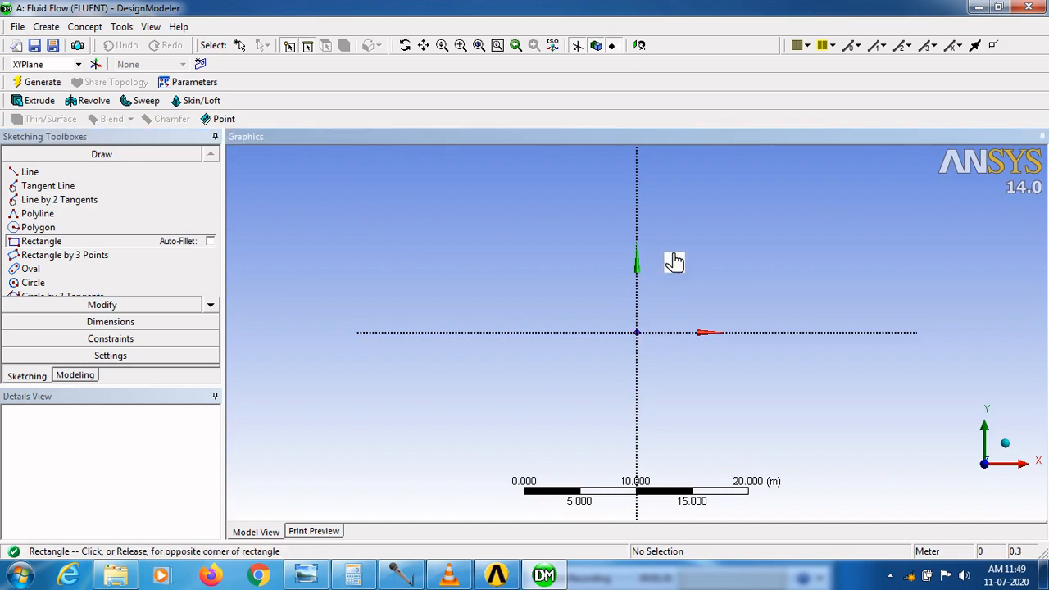
left_click(676, 220)
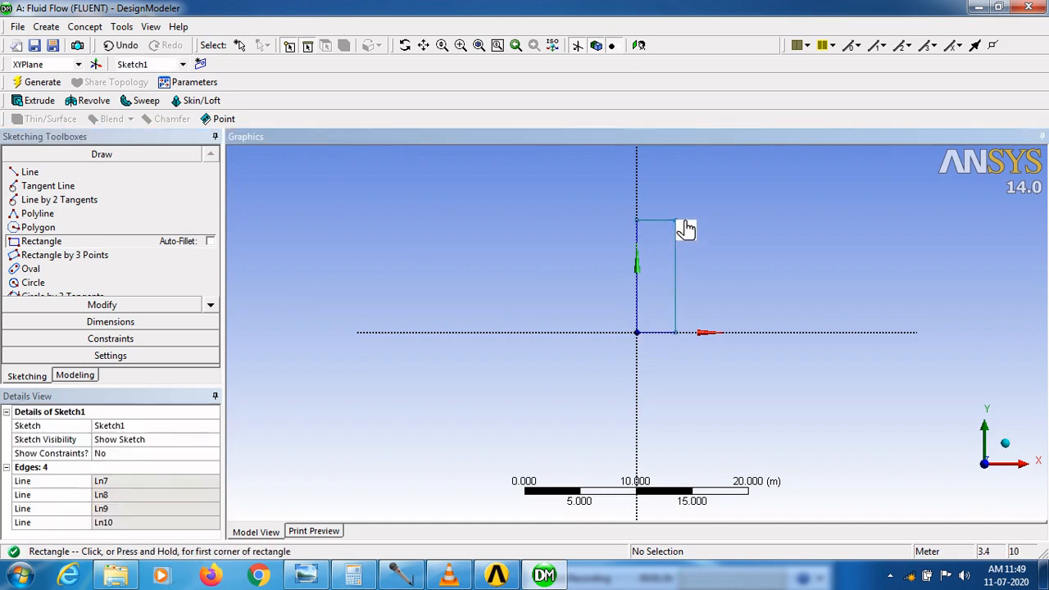
- Dimension the rectangle's top edge and set its width to 0.1 m
left_click(102, 322)
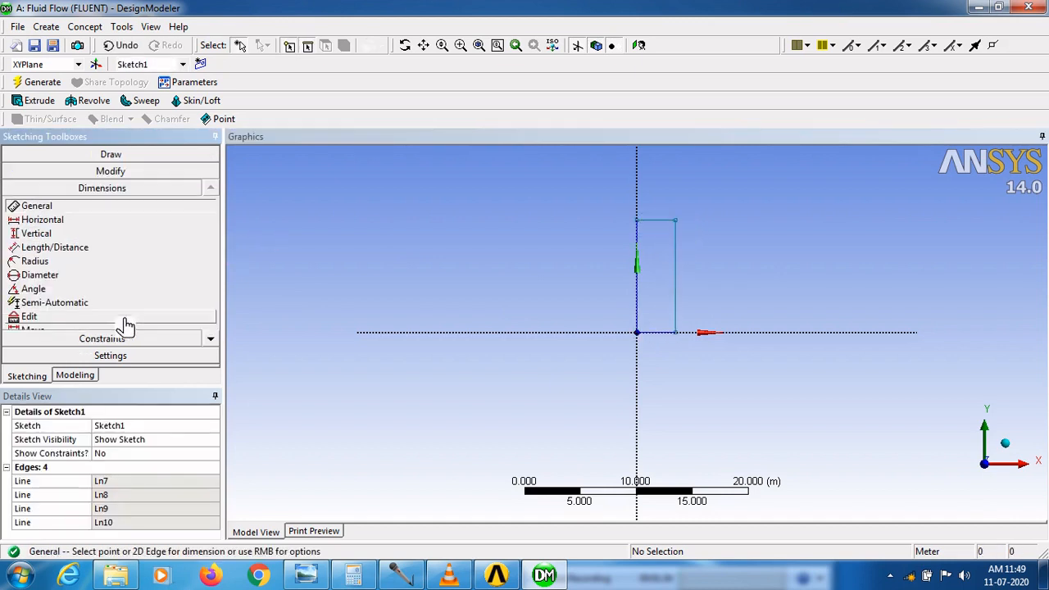
left_click(669, 220)
left_click(664, 205)
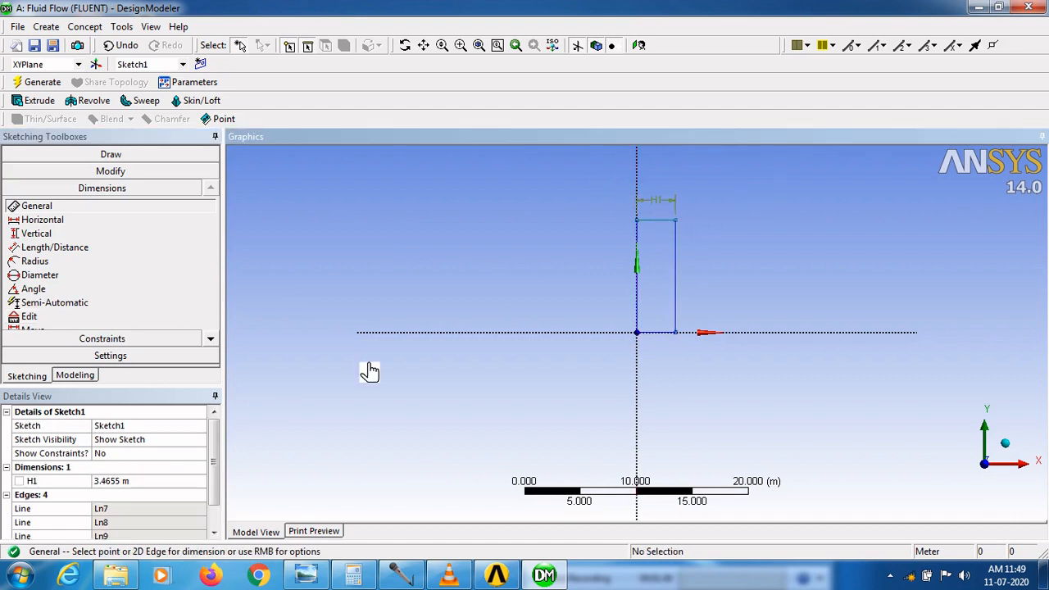
left_click(138, 483)
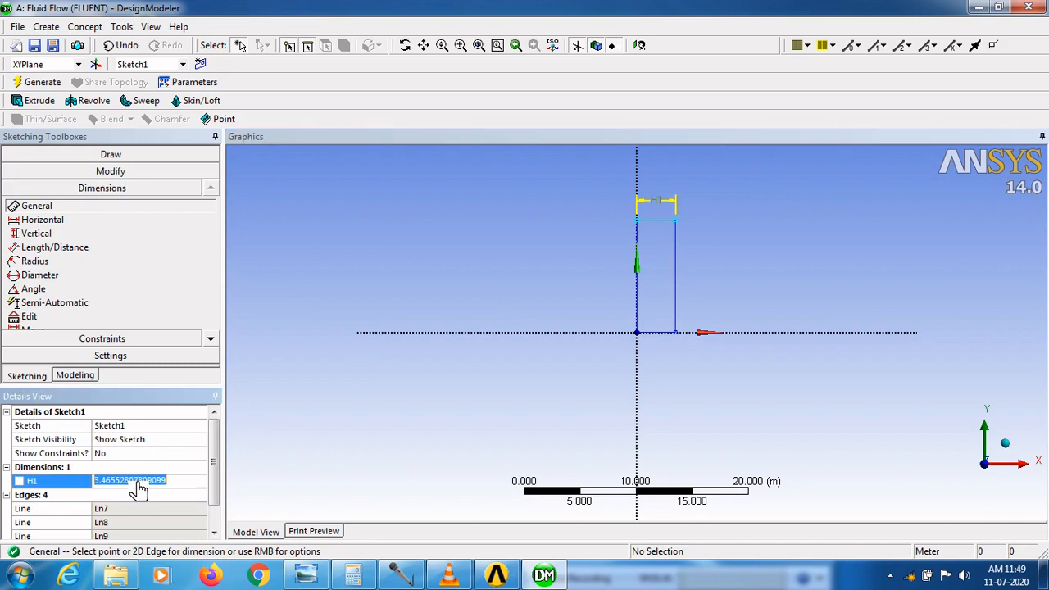
type("0.1")
key("Return")
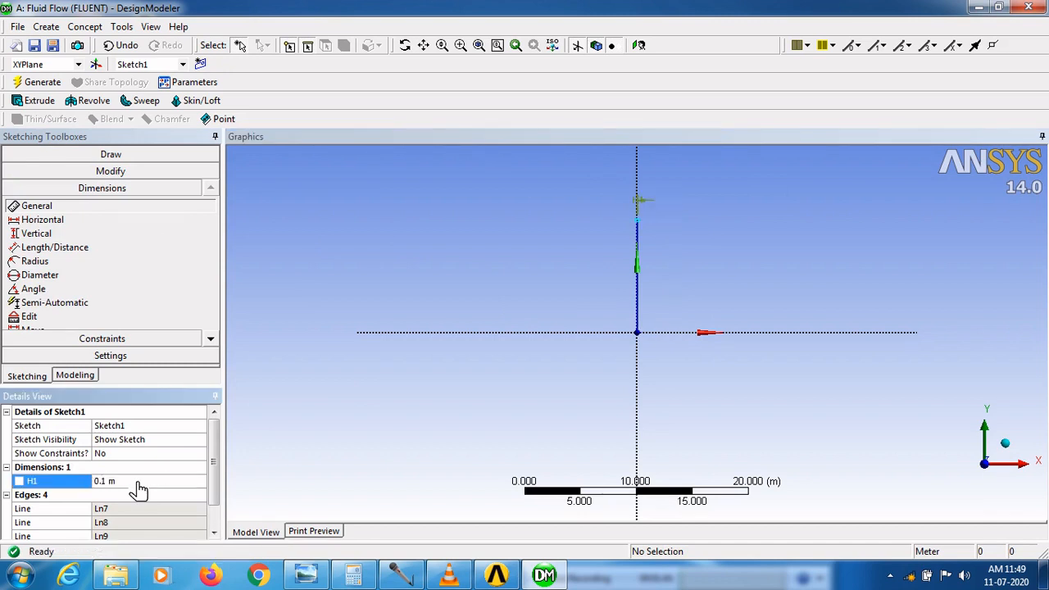
- Dimension the rectangle's vertical side and set its height to 0.8 m
left_click(648, 301)
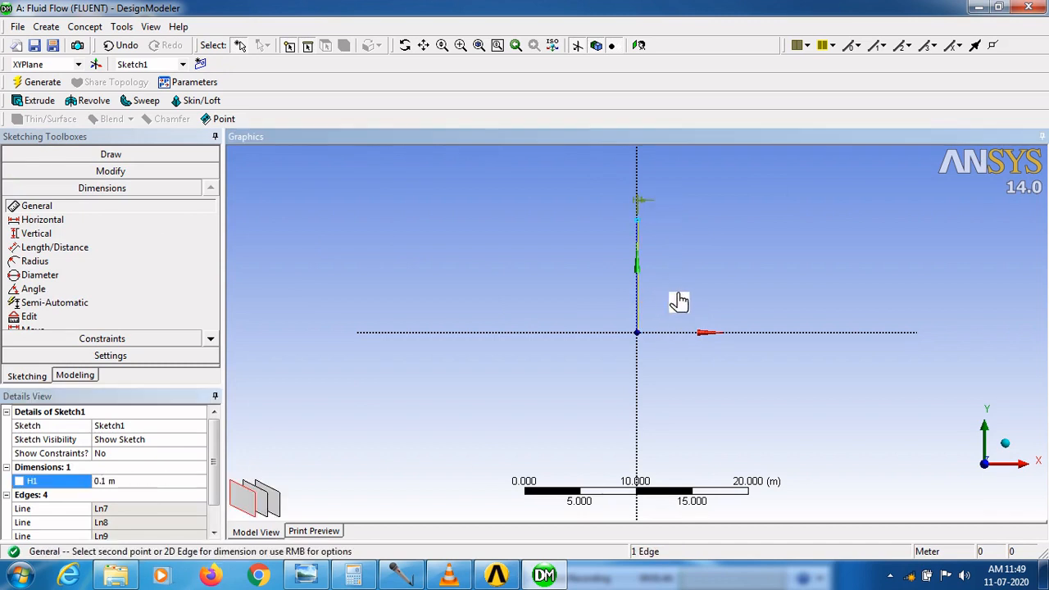
left_click(680, 297)
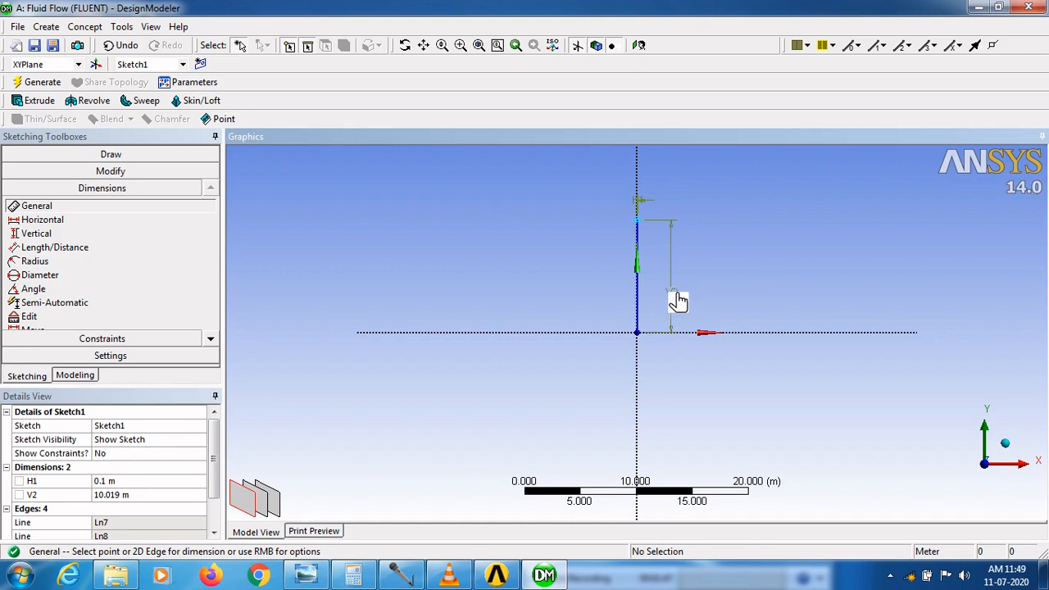
left_click(151, 497)
type("0.")
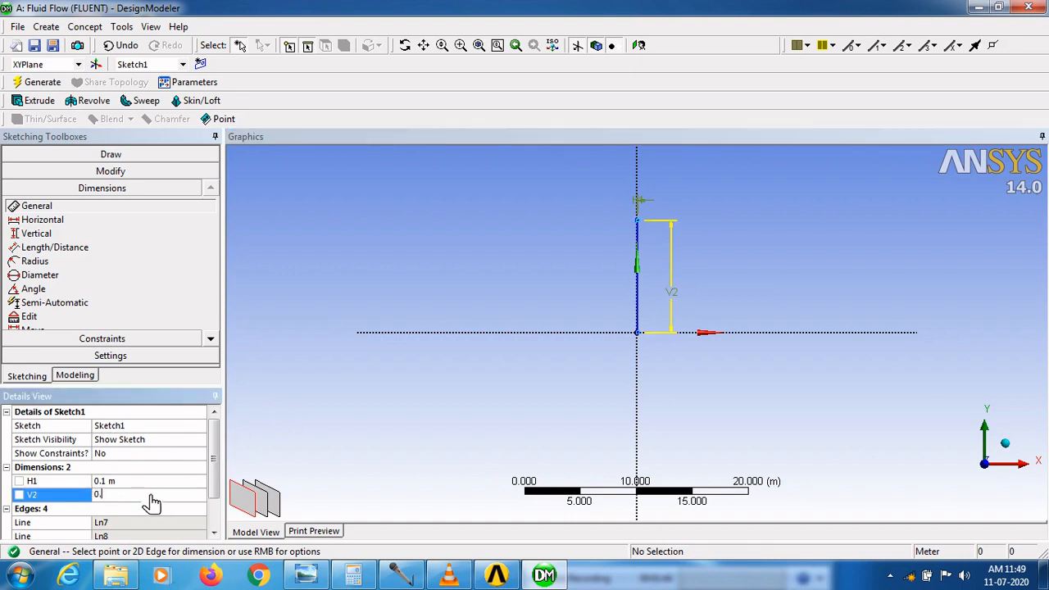
type("8")
key("Return")
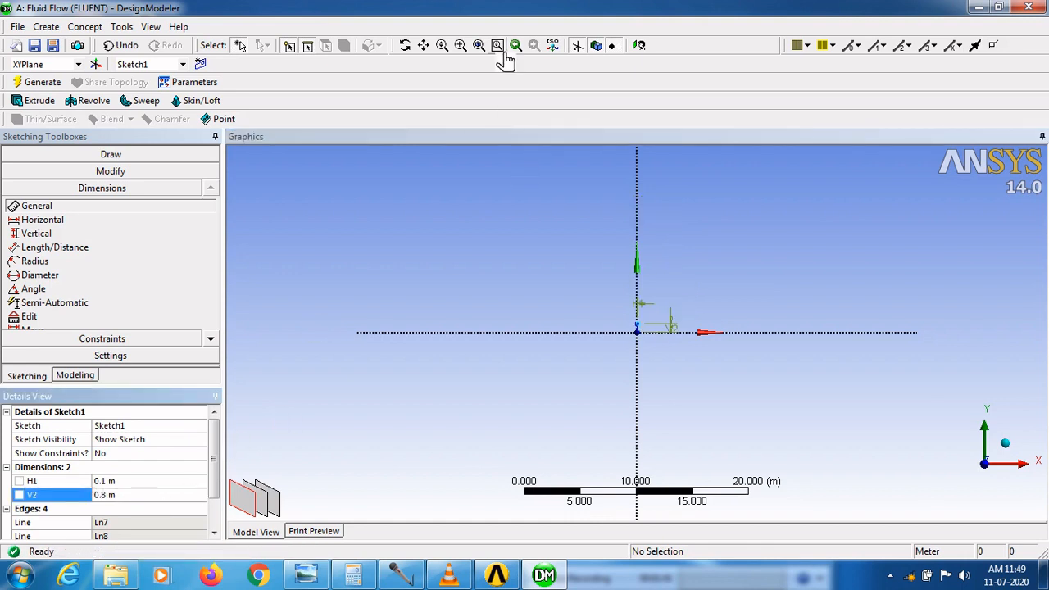
- Draw a line from the rectangle's side on the Y axis, about 0.4 m above the origin, across and beyond the opposite side
left_click(460, 45)
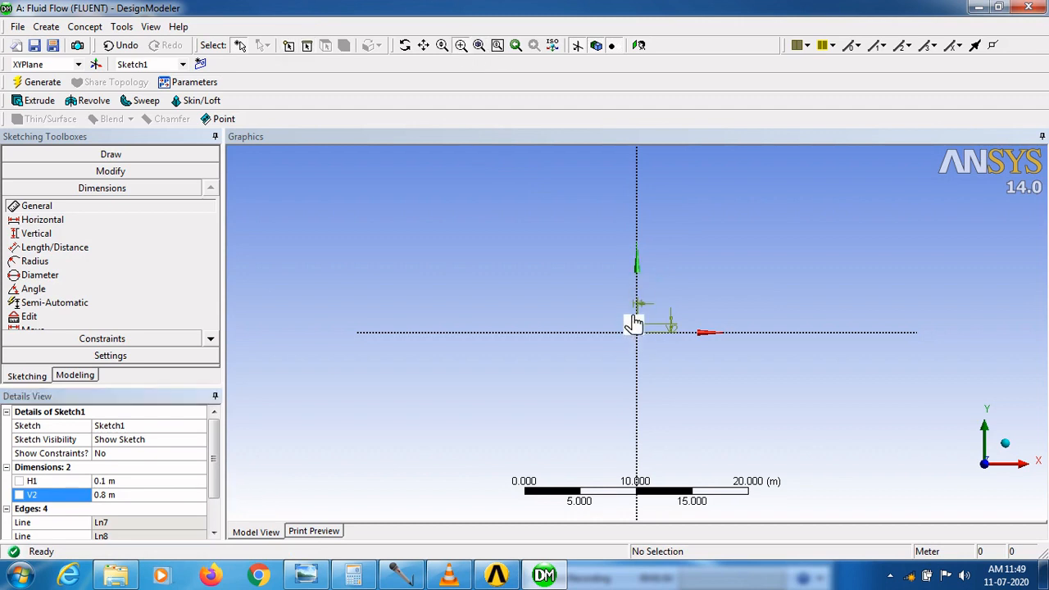
left_click_drag(632, 328, 682, 363)
left_click_drag(510, 222, 570, 357)
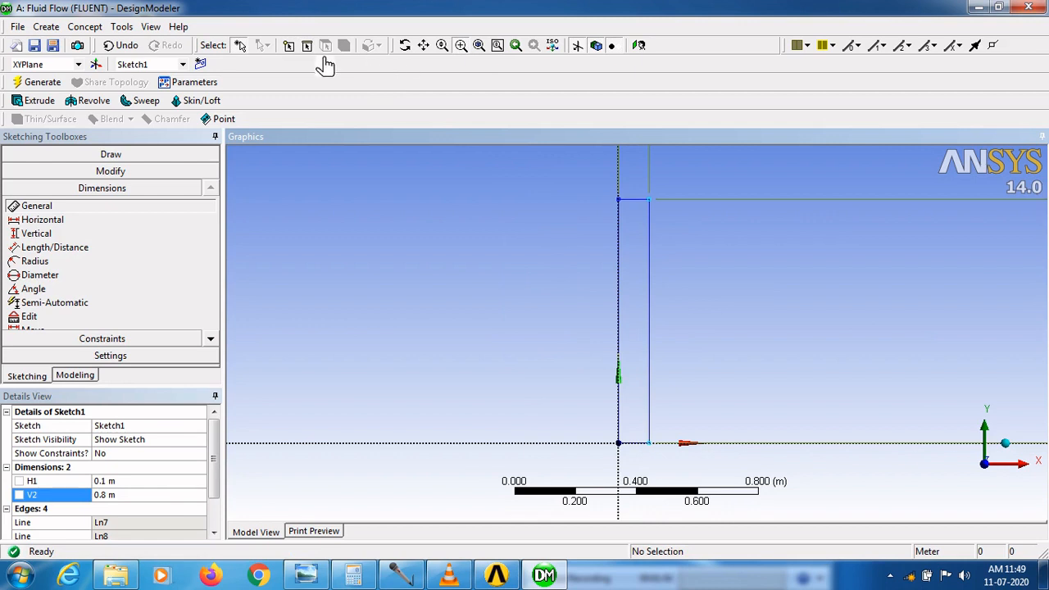
left_click(119, 168)
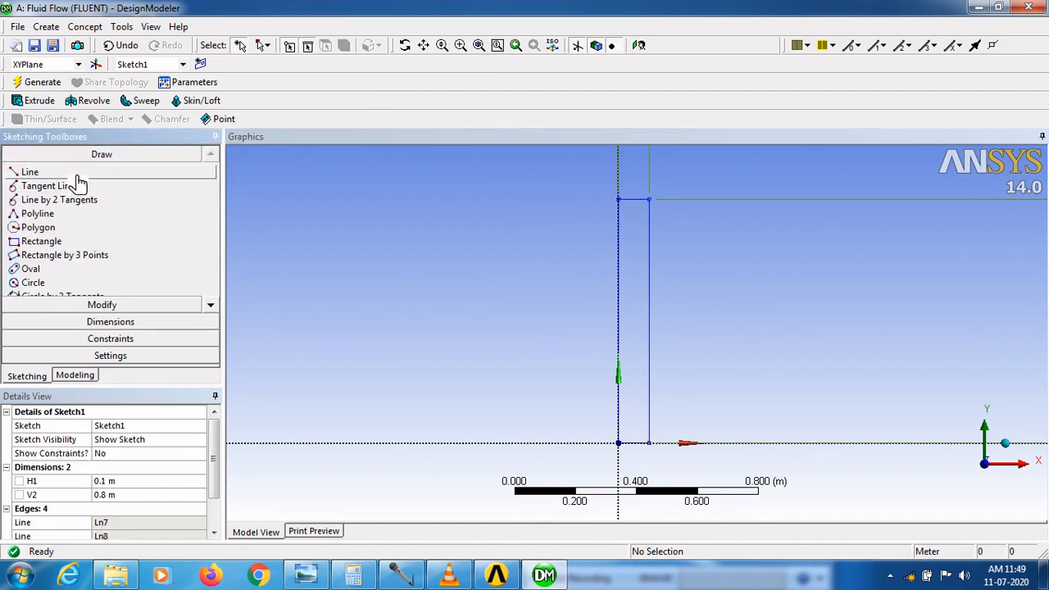
left_click(79, 174)
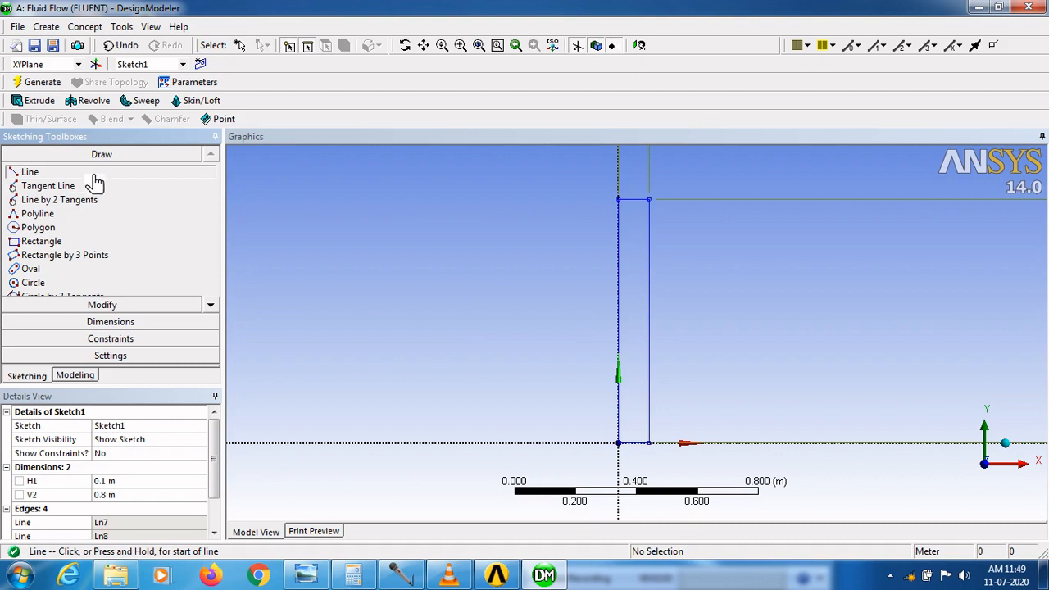
left_click(622, 313)
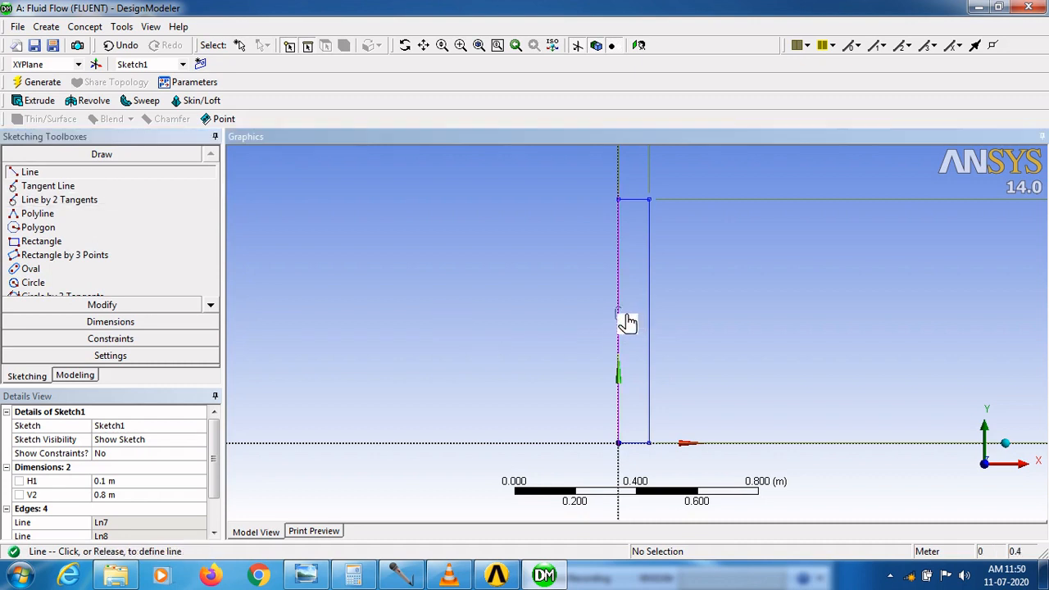
left_click(697, 327)
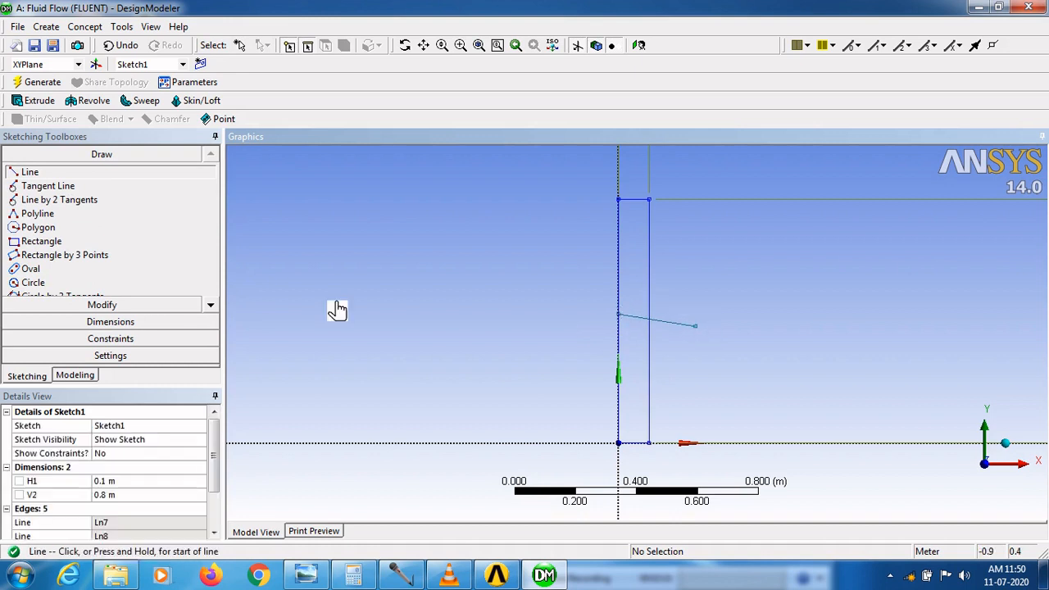
- Constrain the crossing line perpendicular to the rectangle's side on the Y axis
left_click(111, 340)
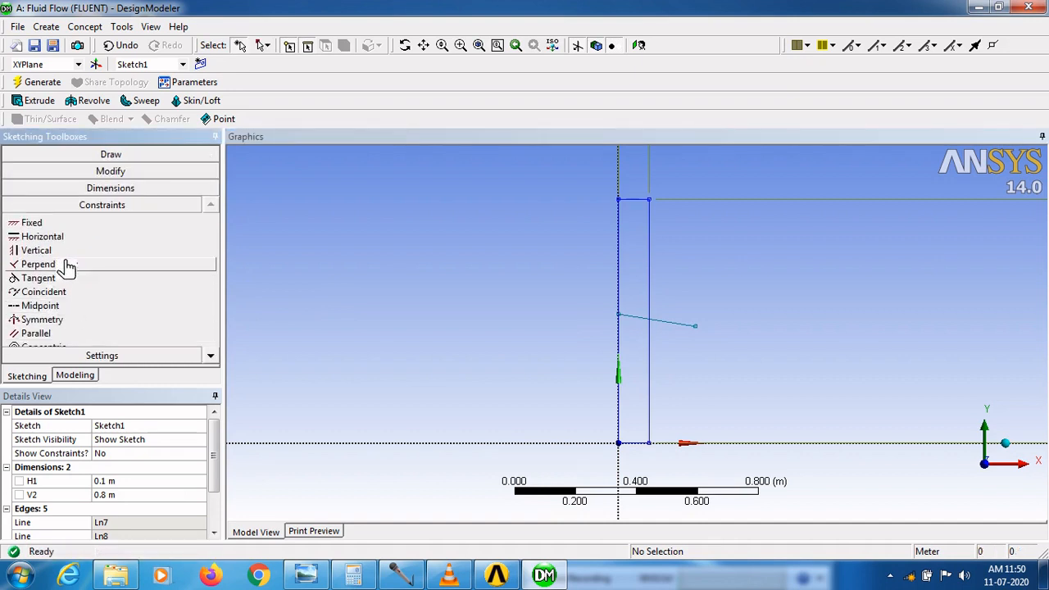
left_click(49, 264)
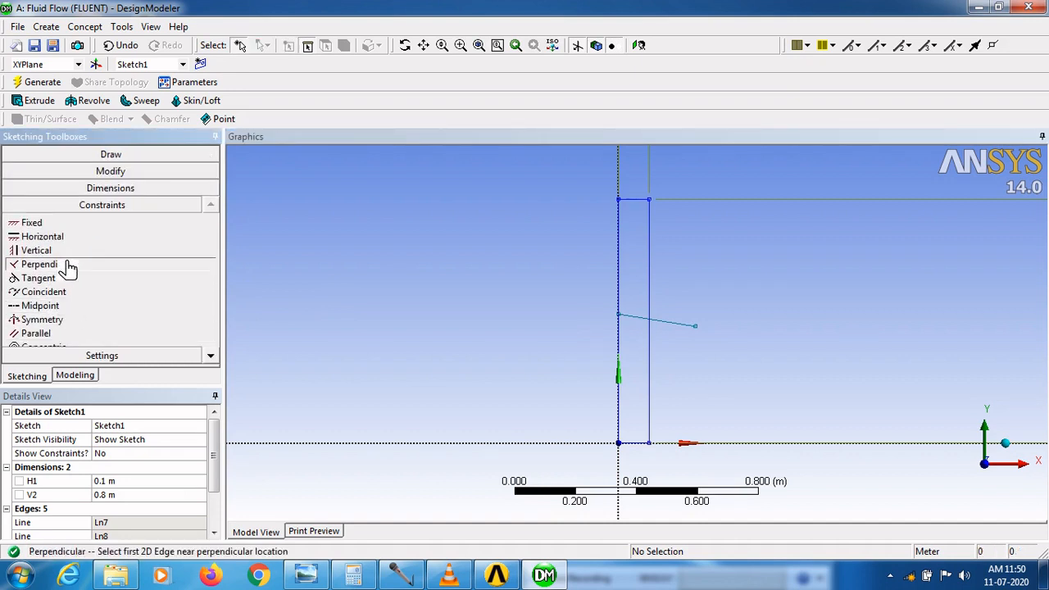
left_click(672, 328)
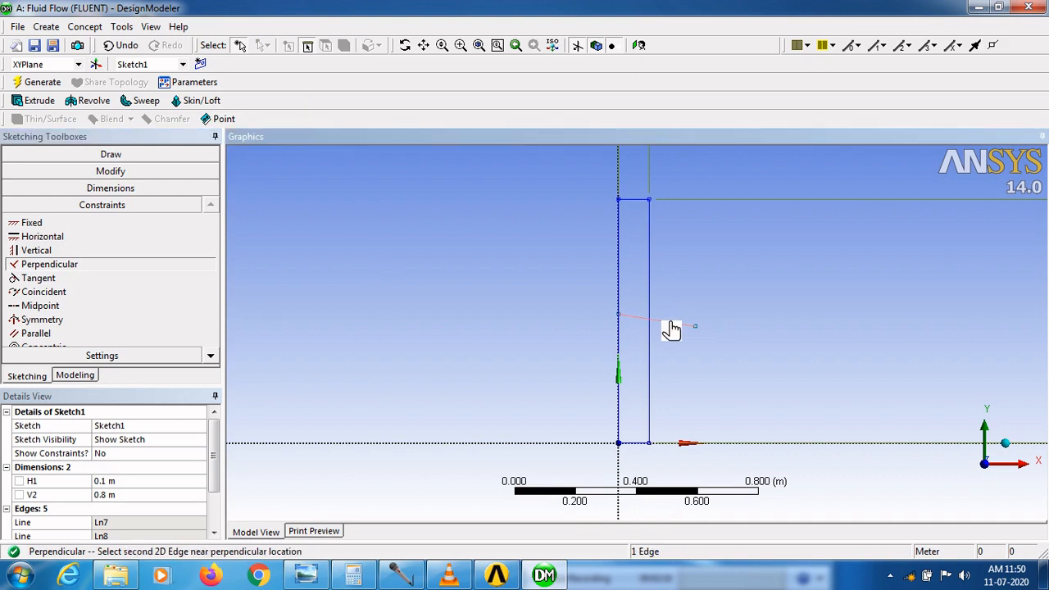
left_click(626, 297)
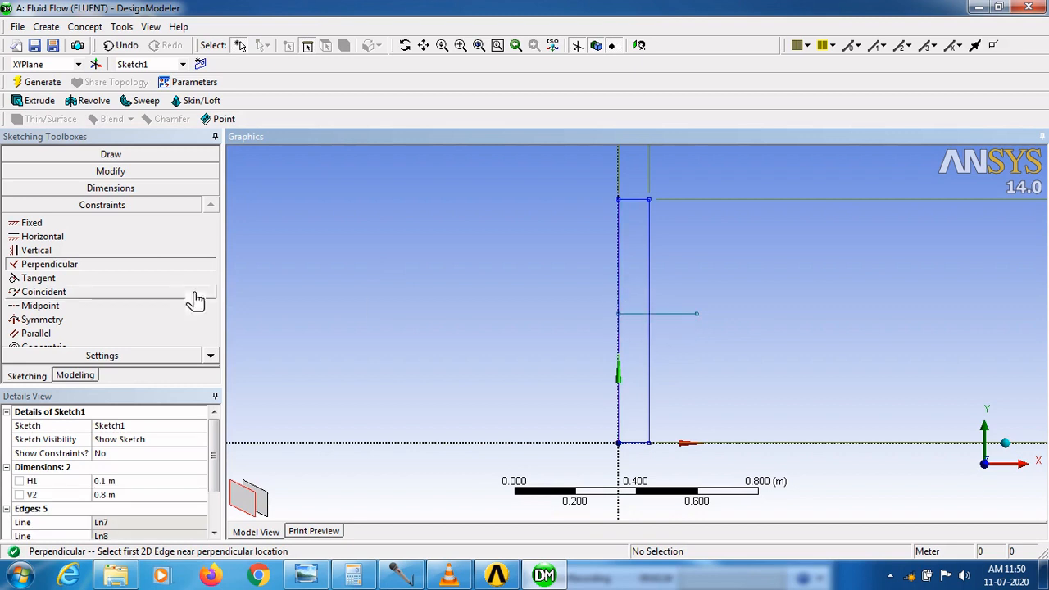
- Trim the part of the crossing line that extends outside the rectangle
left_click(117, 174)
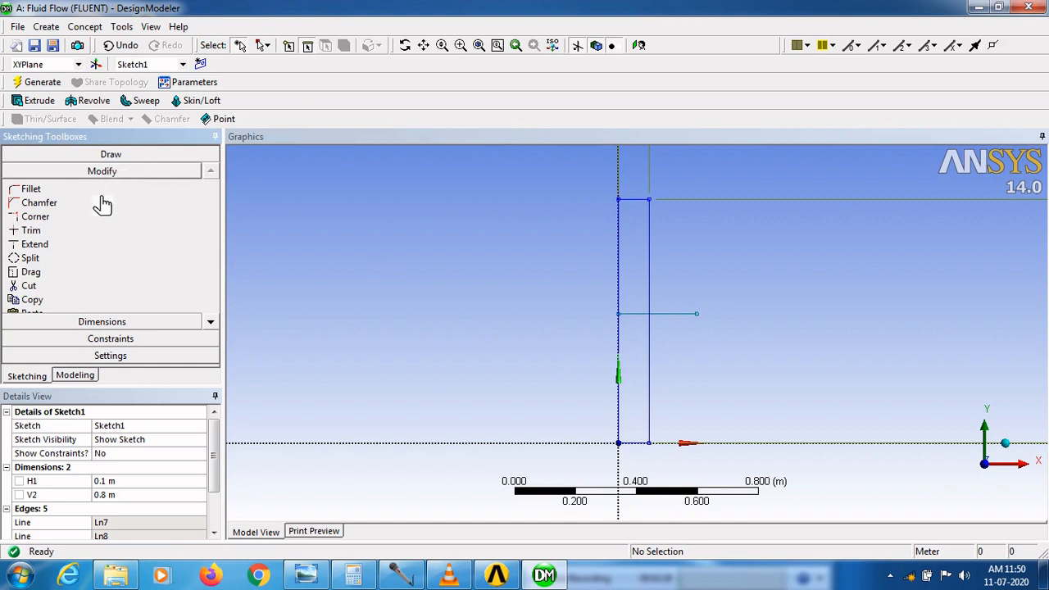
left_click(72, 232)
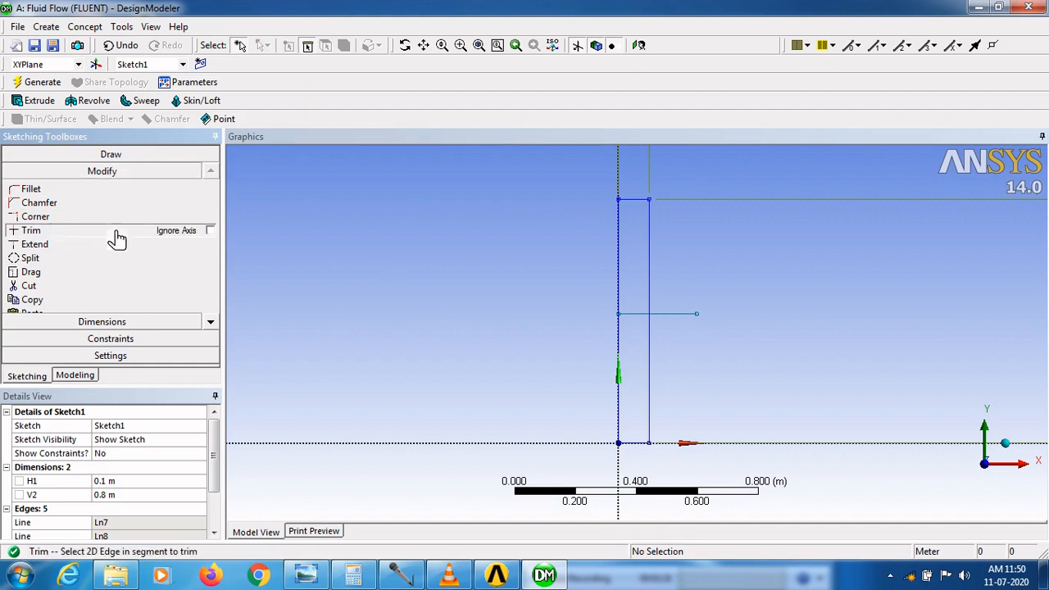
left_click(679, 321)
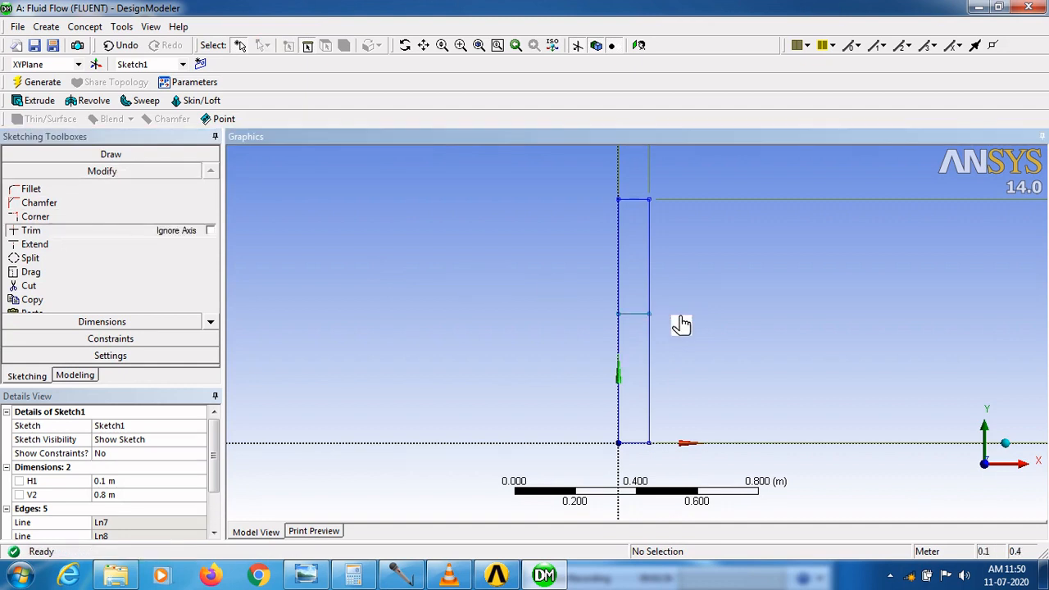
- Dimension the vertical distance between the rectangle's top edge and the crossing line and set it to 0.4 m
left_click(139, 323)
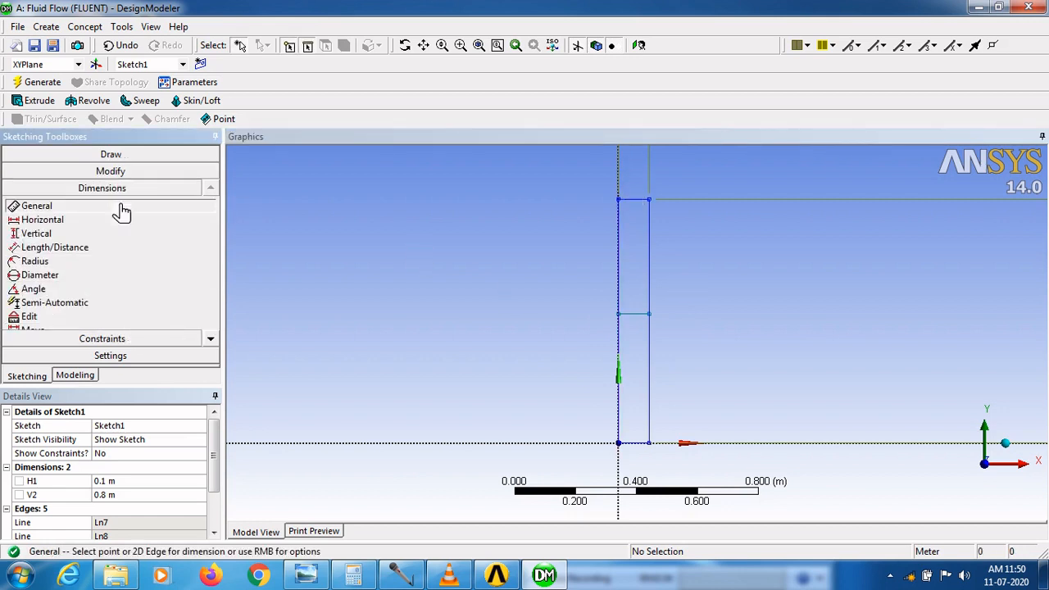
left_click(62, 234)
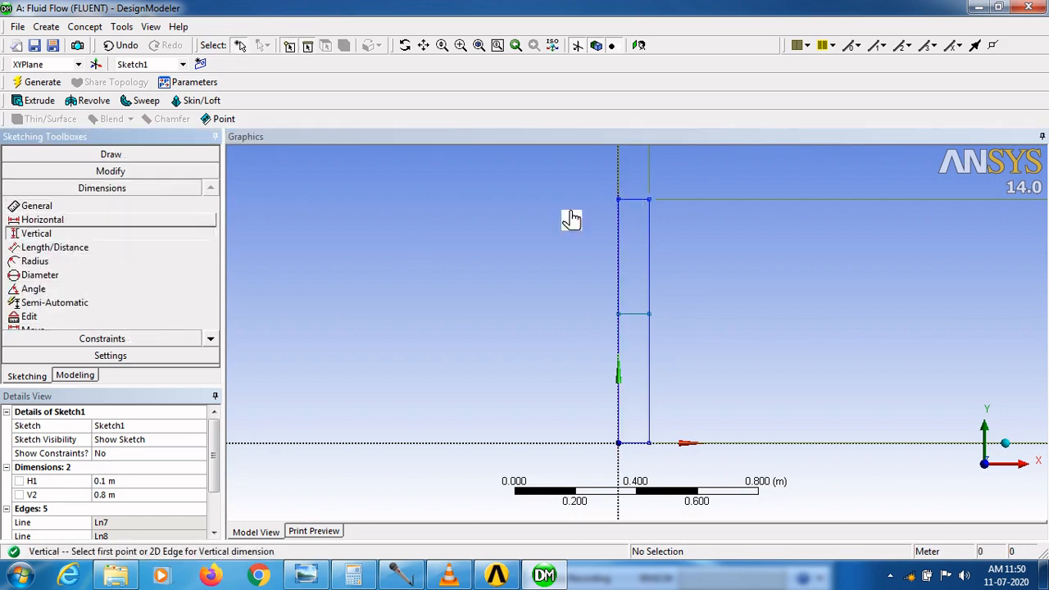
left_click(641, 201)
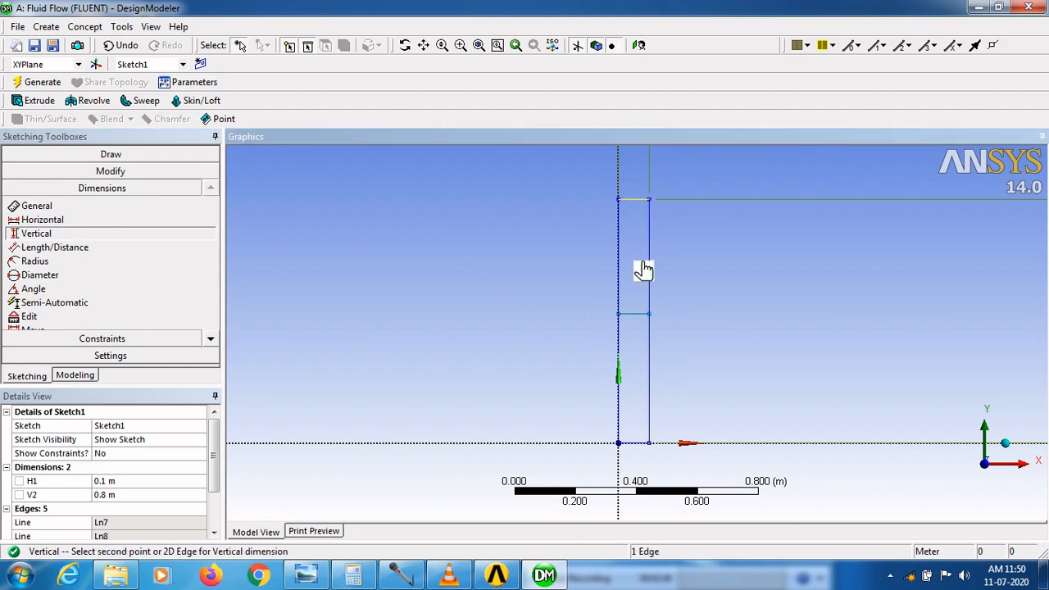
left_click(640, 316)
left_click(692, 259)
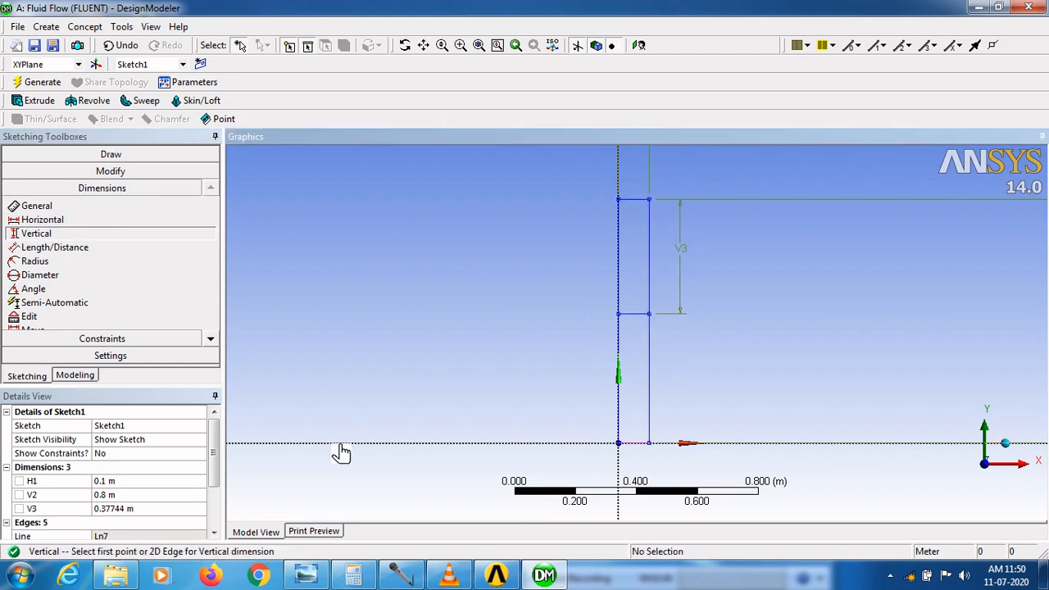
left_click(112, 509)
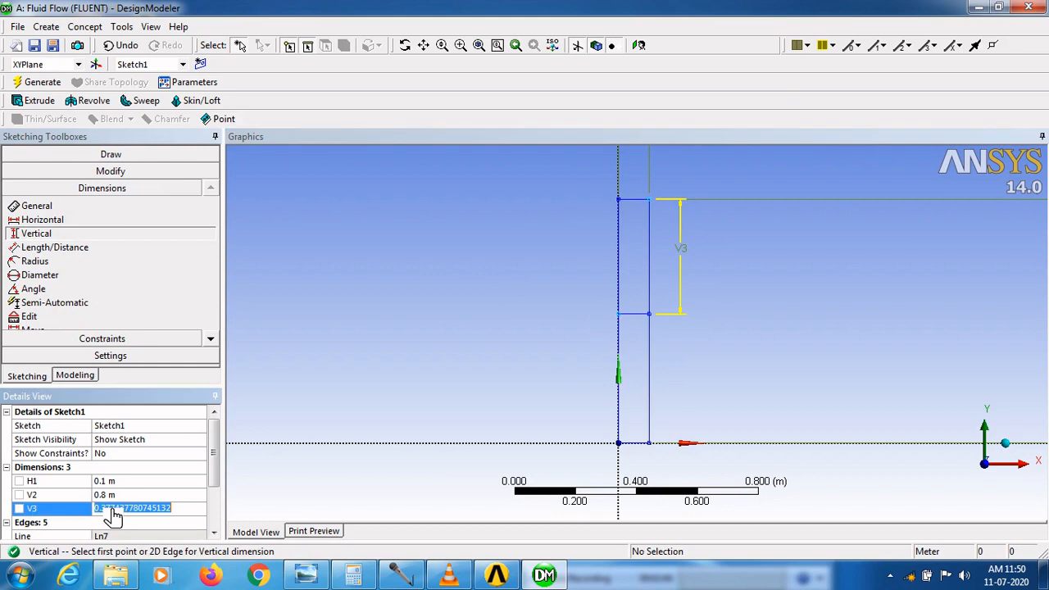
type("0.4")
key("Return")
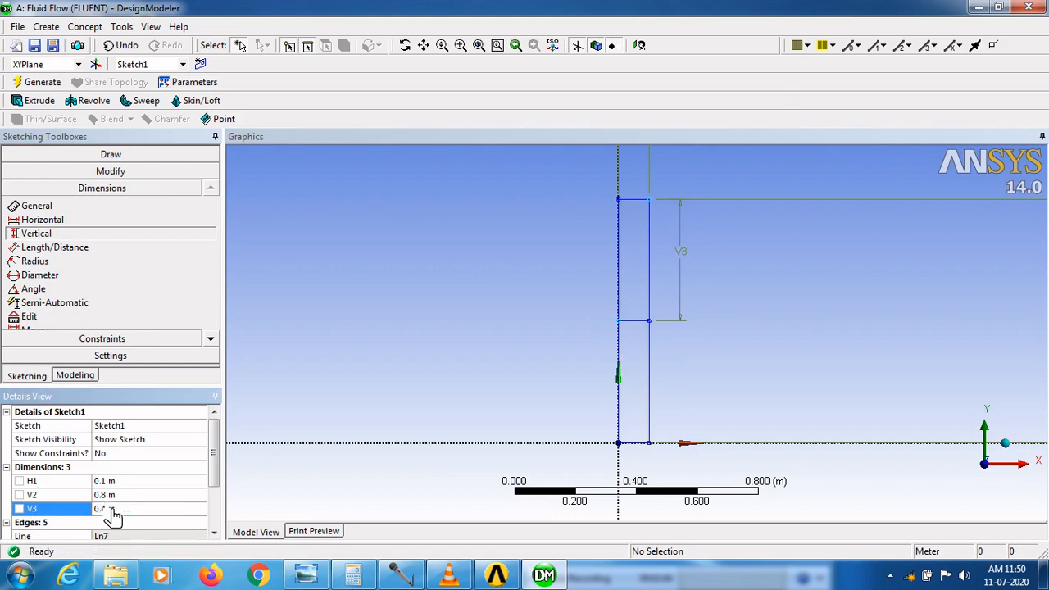
- Draw a slanted line from the crossing line's outer end down to the bottom edge, ending about 0.047 m from the origin
left_click(143, 158)
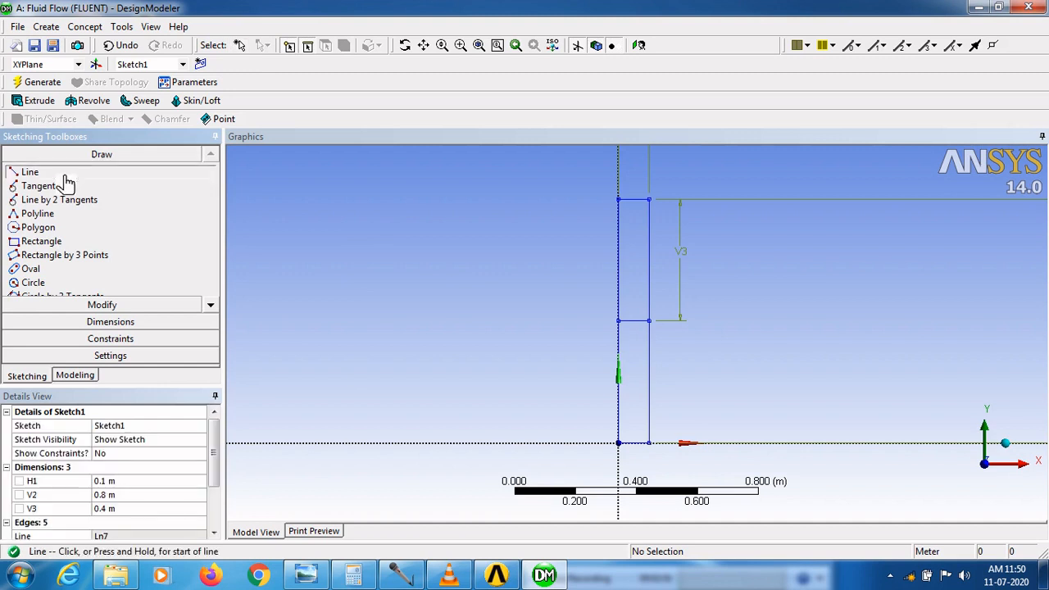
left_click(655, 322)
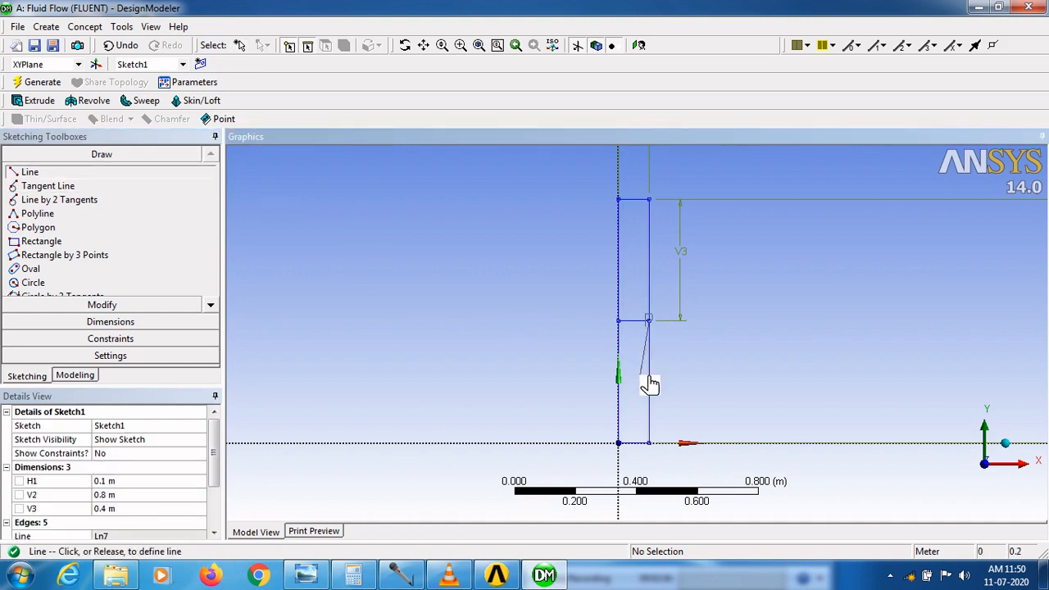
left_click(633, 444)
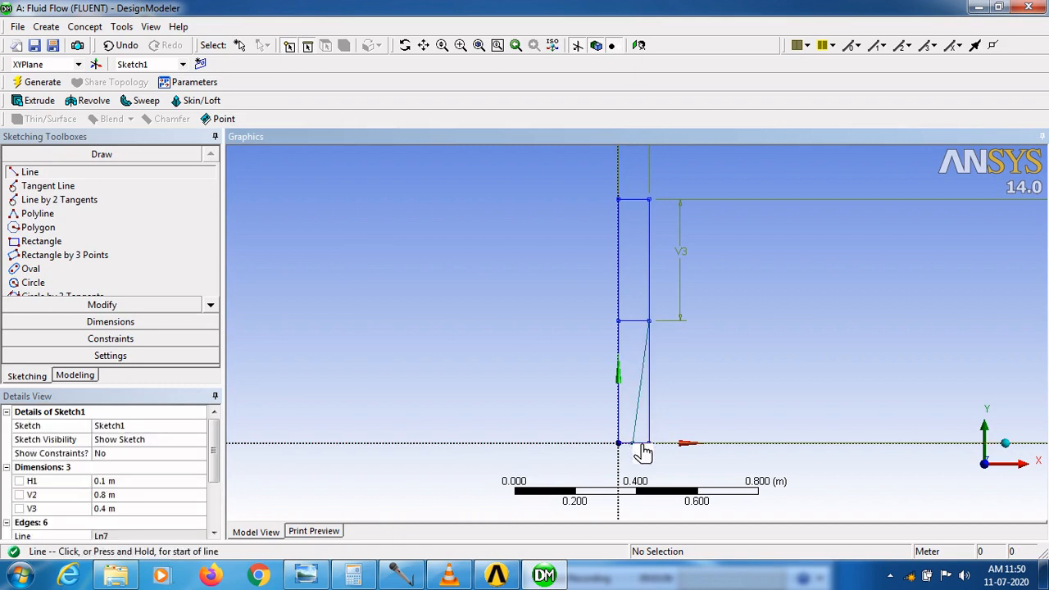
- Trim the lower half of the rectangle's outer vertical side, between the crossing line and the bottom edge
left_click(90, 305)
left_click(52, 237)
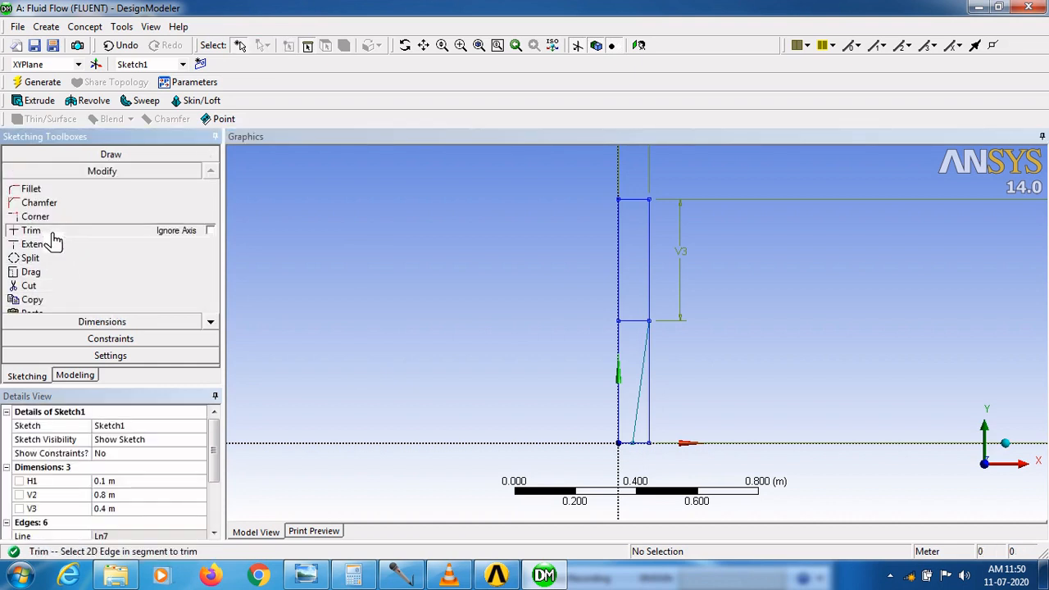
left_click(660, 414)
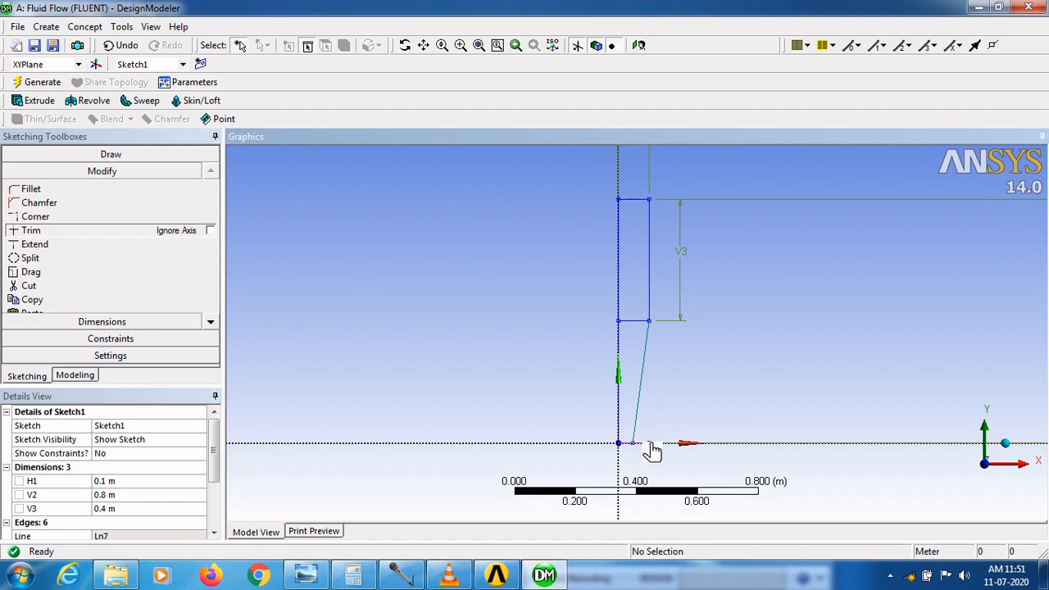
- Dimension the bottom edge between the origin and the slanted line and set its length to 0.025 m
left_click(117, 324)
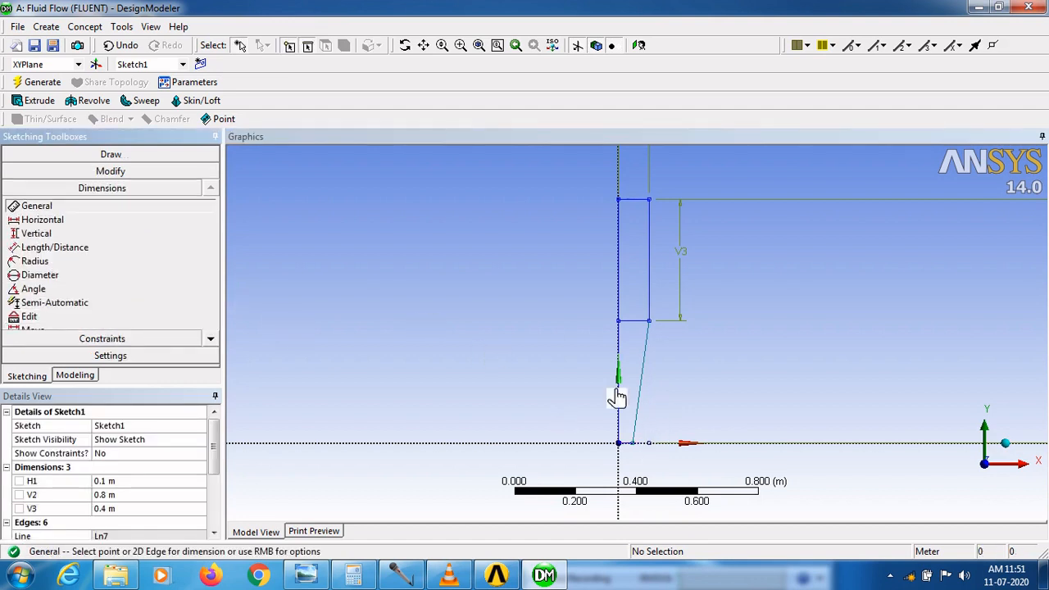
left_click(634, 445)
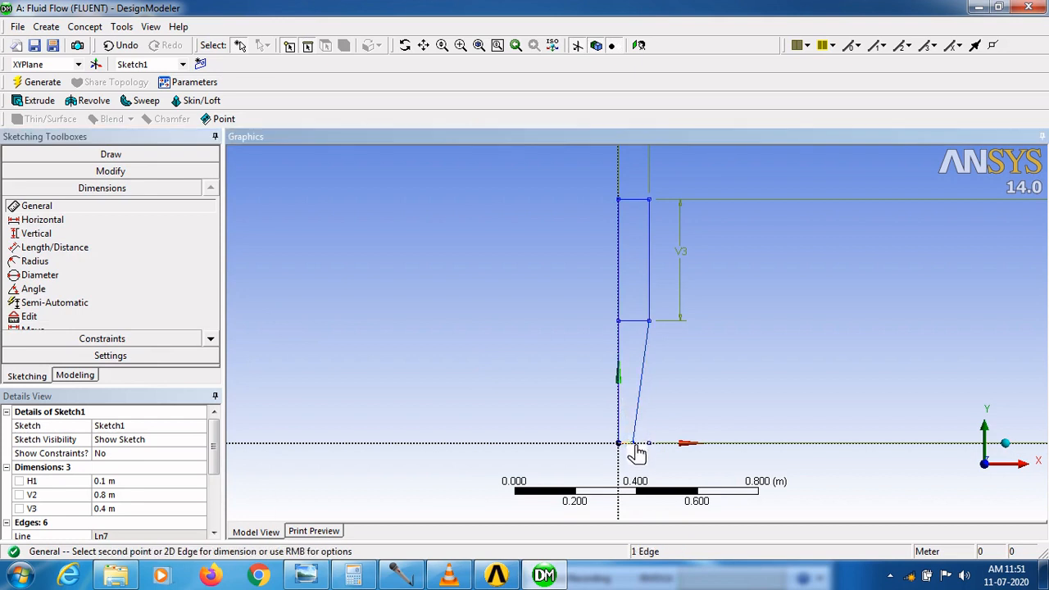
left_click(637, 459)
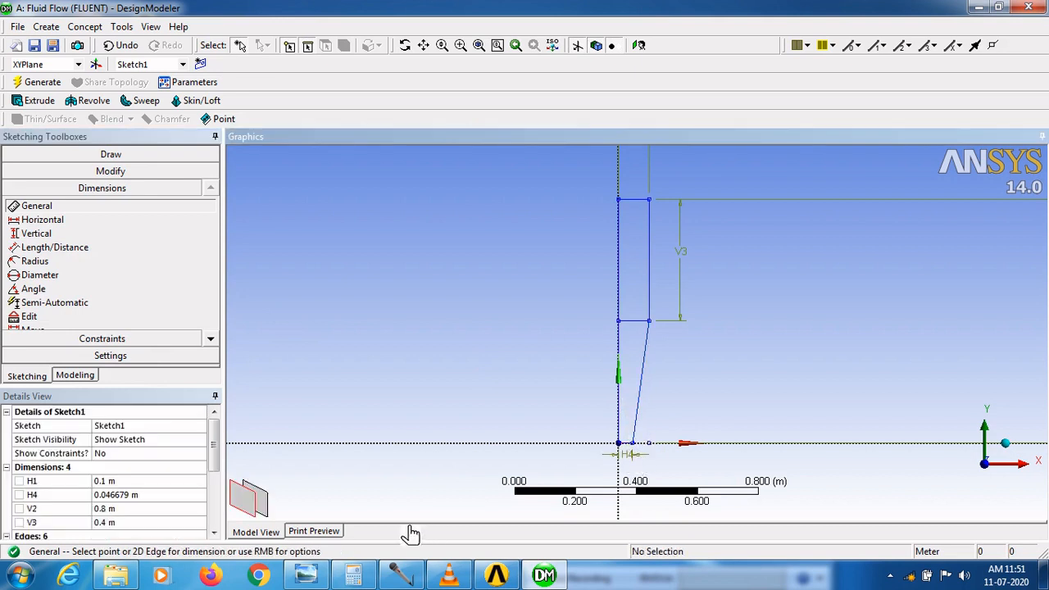
left_click(133, 496)
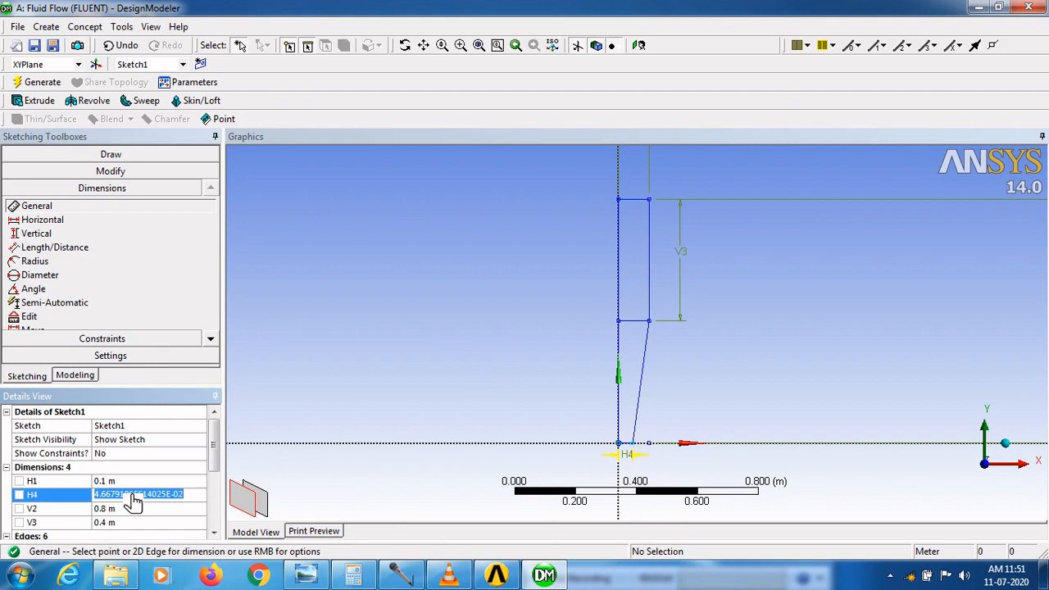
type("0")
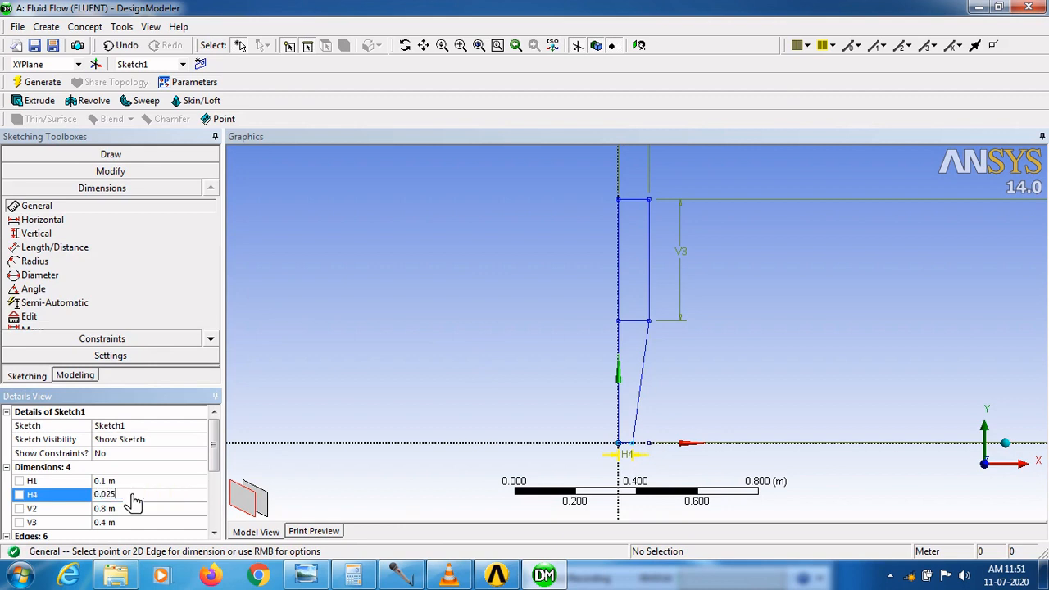
type(".025")
key("Return")
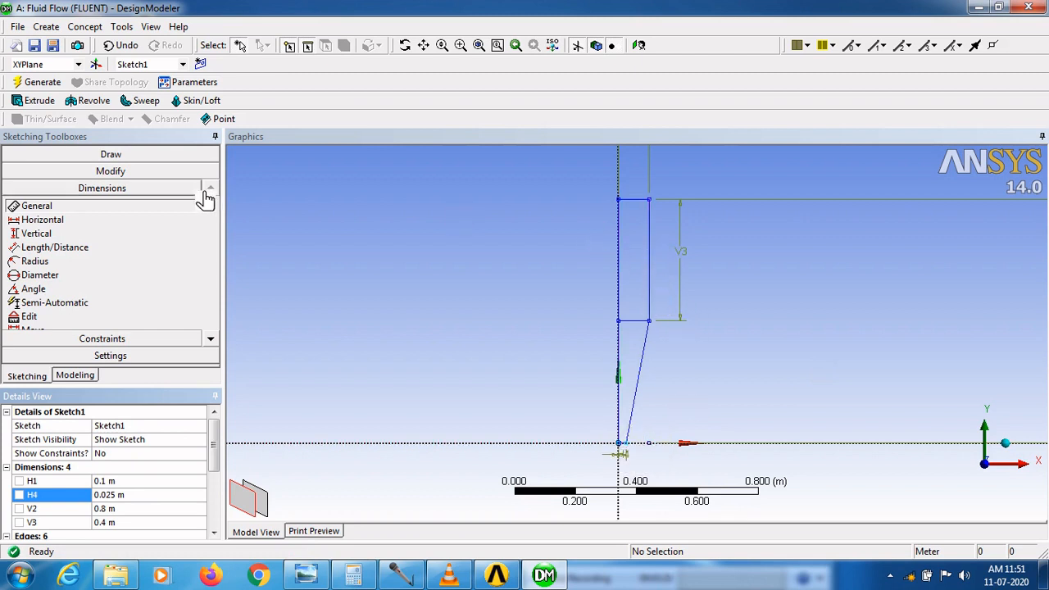
- Draw a rectangle about 0.05 m by 0.1 m on top of the profile, starting from its upper corner on the Y axis
left_click(129, 157)
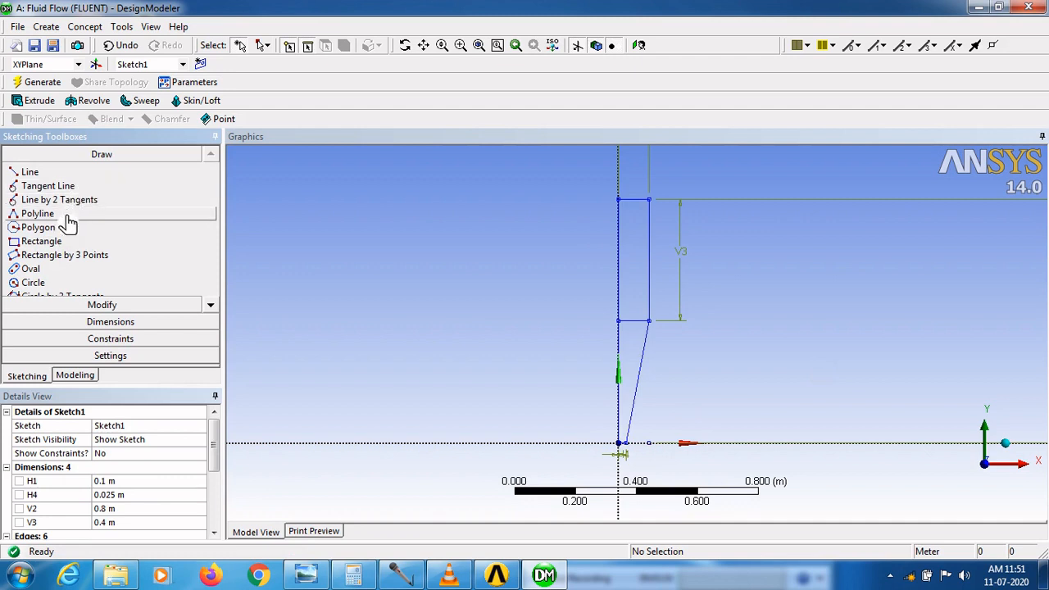
left_click(65, 241)
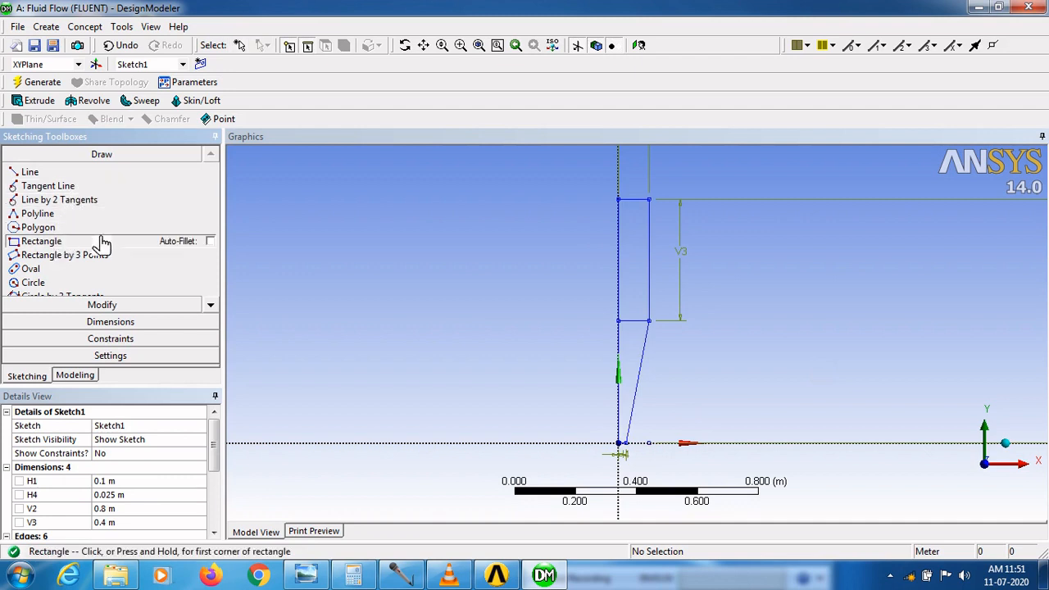
left_click(619, 197)
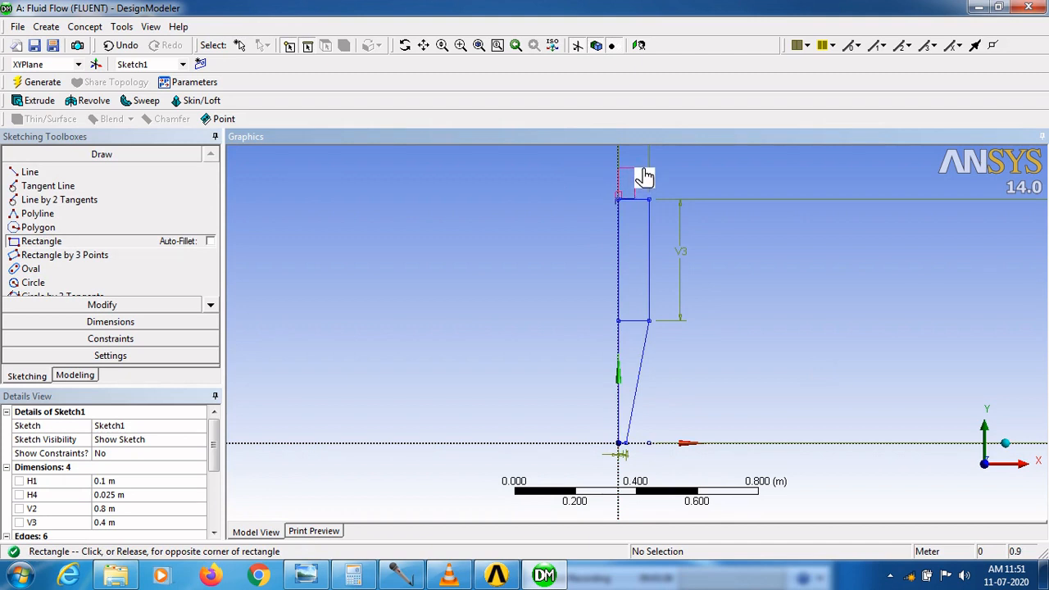
left_click(634, 168)
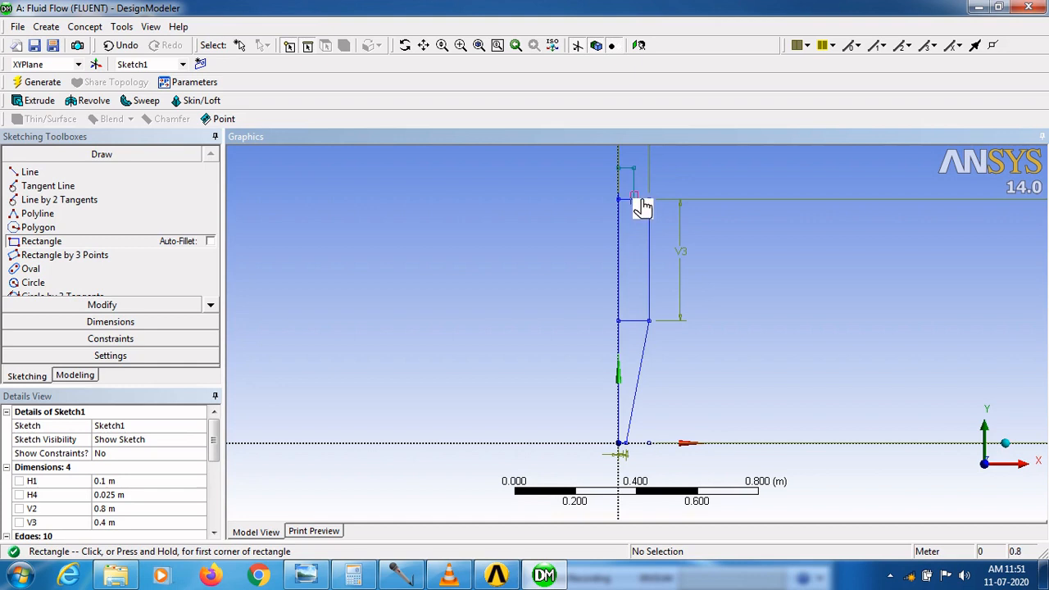
- Draw a narrow rectangle extending down into the profile from the upper rectangle's lower outer corner
left_click(634, 199)
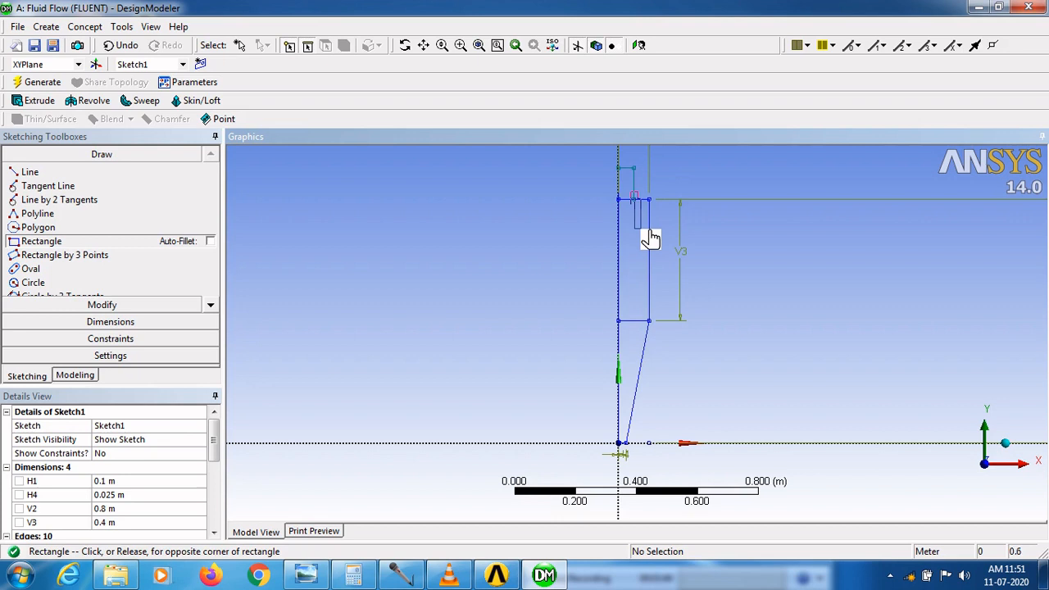
left_click(644, 231)
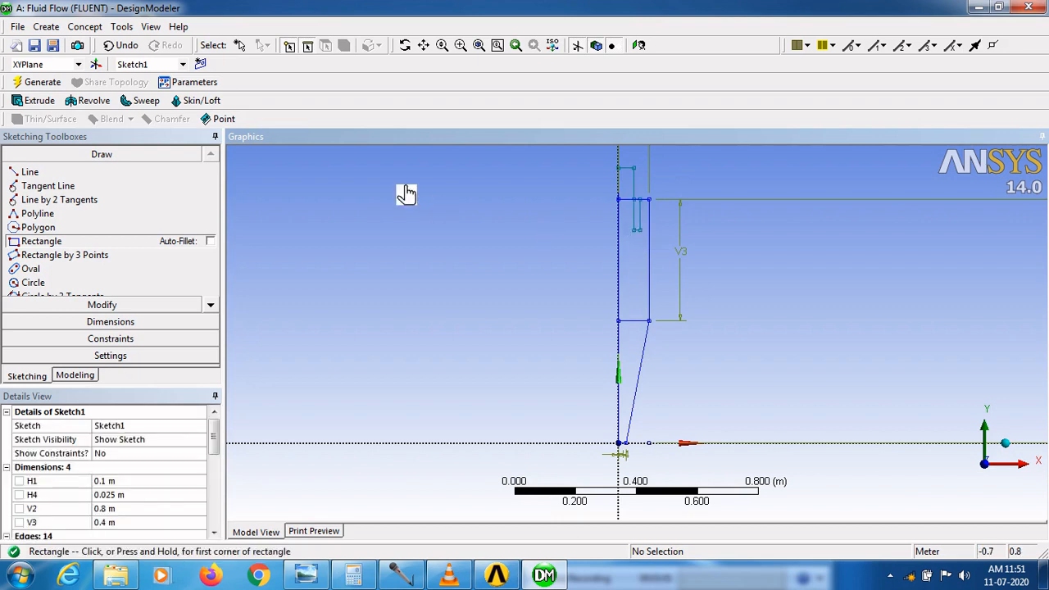
key("Escape")
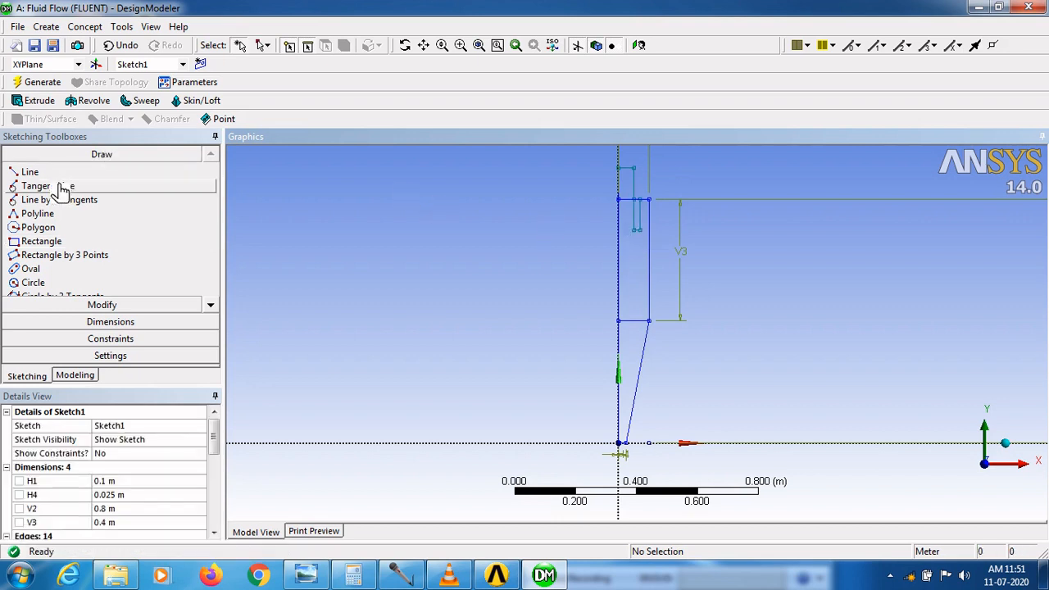
- Dimension the height of the upper rectangle's outer vertical side
left_click(105, 325)
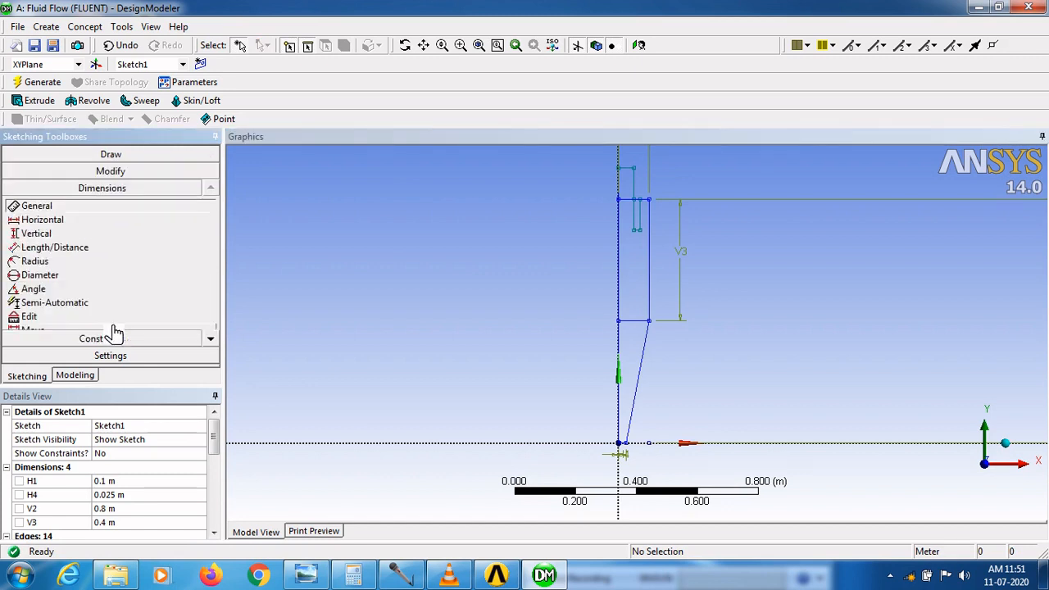
left_click(642, 187)
left_click(683, 189)
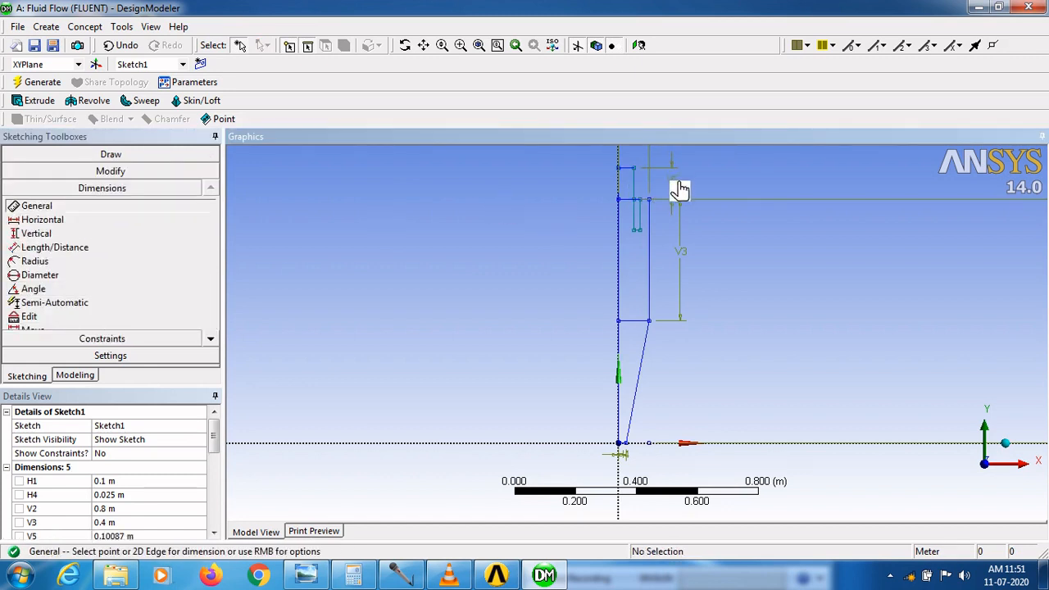
- Dimension the upper rectangle's top edge and set its width to 0.05 m
left_click(633, 170)
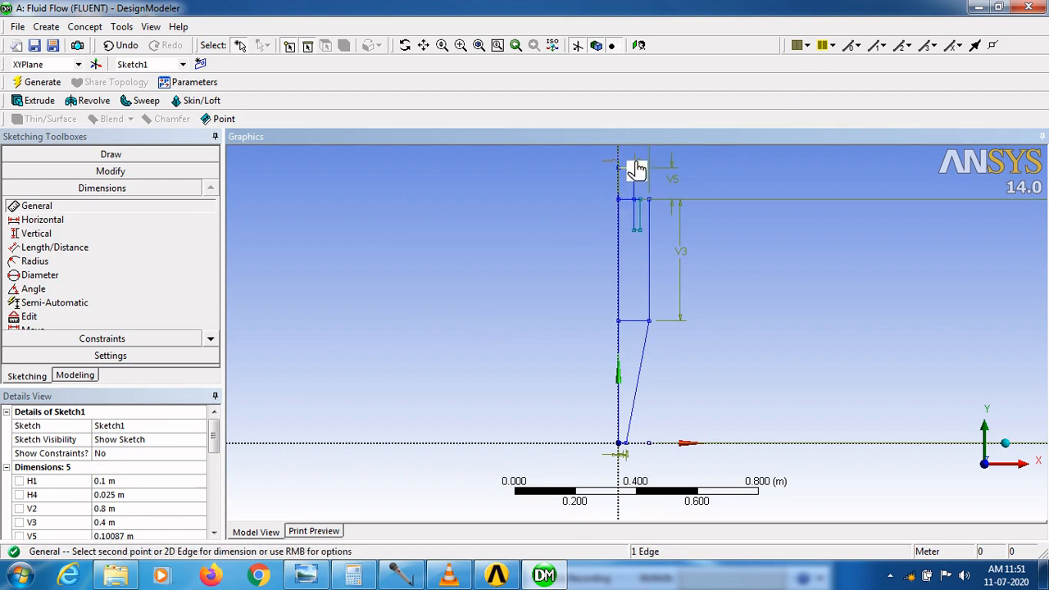
left_click(636, 169)
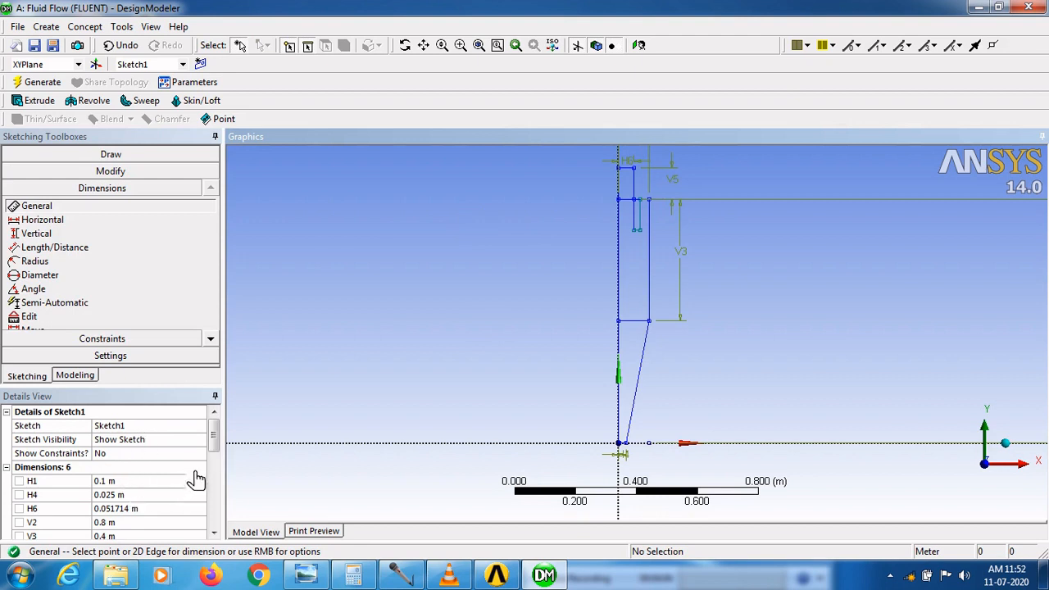
left_click(144, 509)
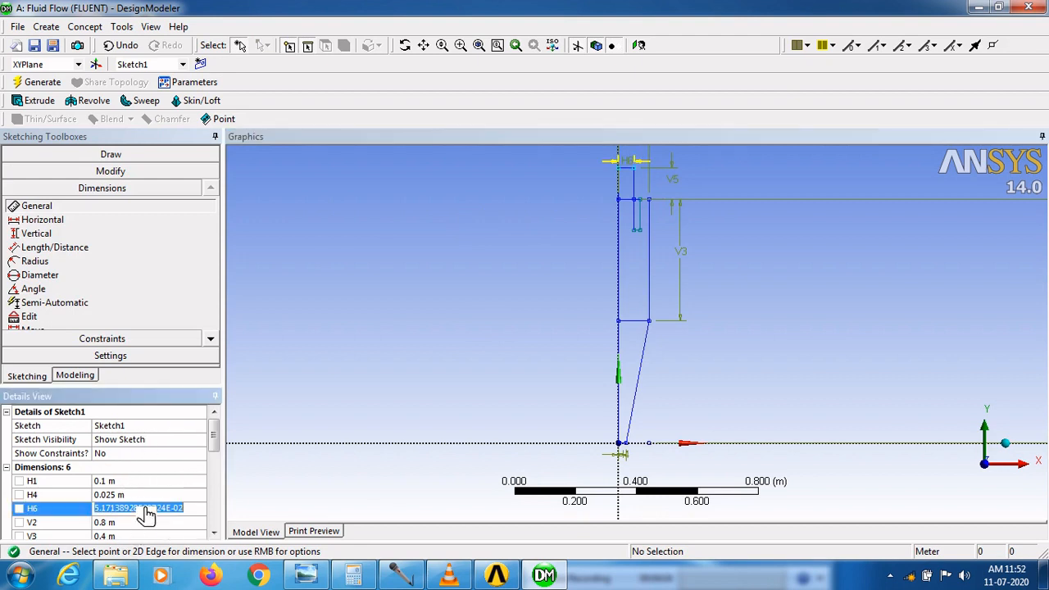
type("0")
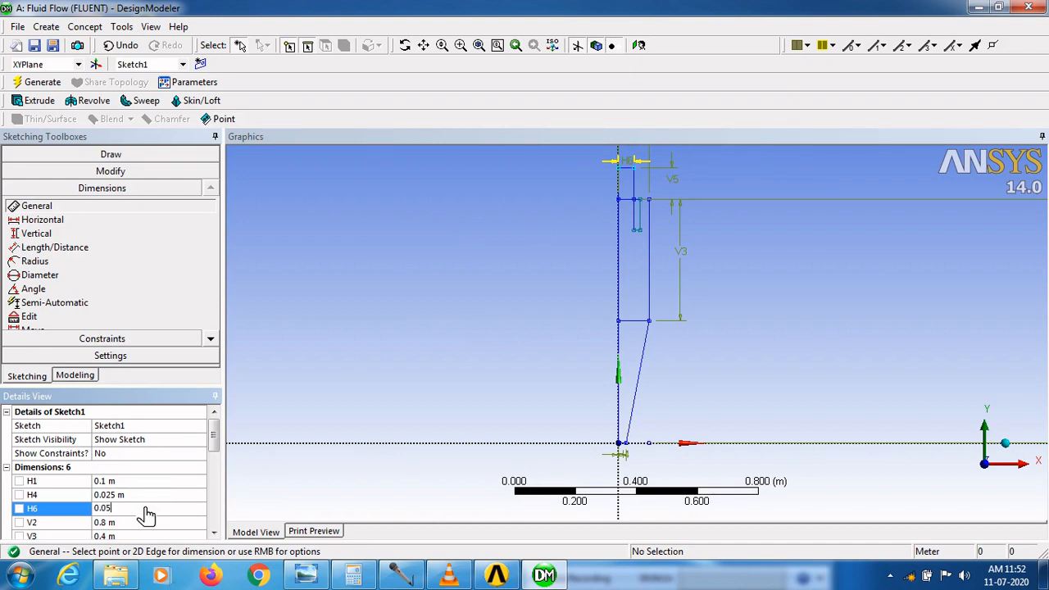
type(".05")
key("Return")
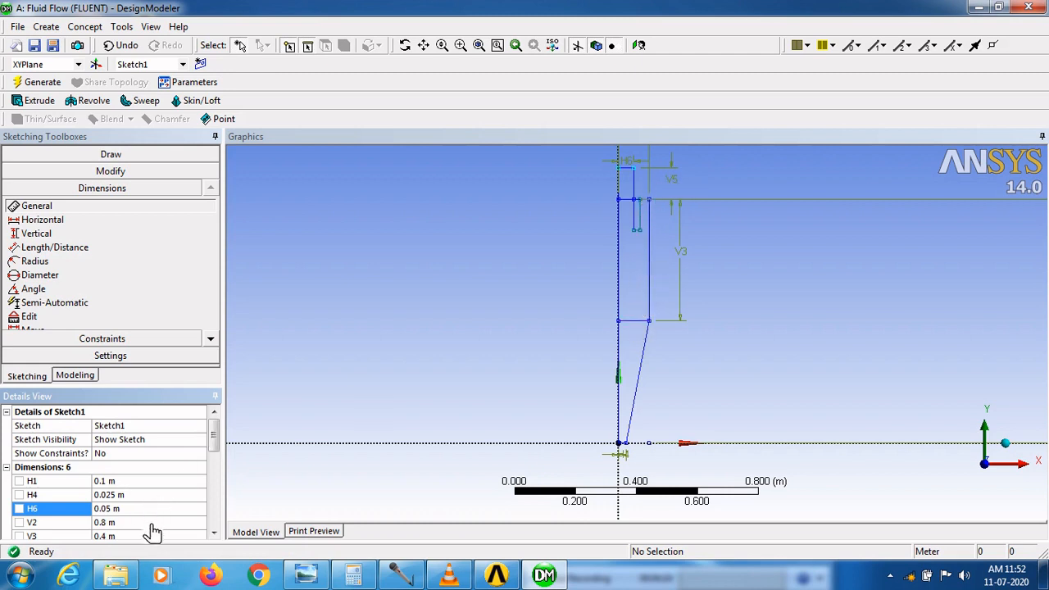
- Set the upper rectangle's height to 0.0625 m
left_click(216, 532)
double_click(216, 533)
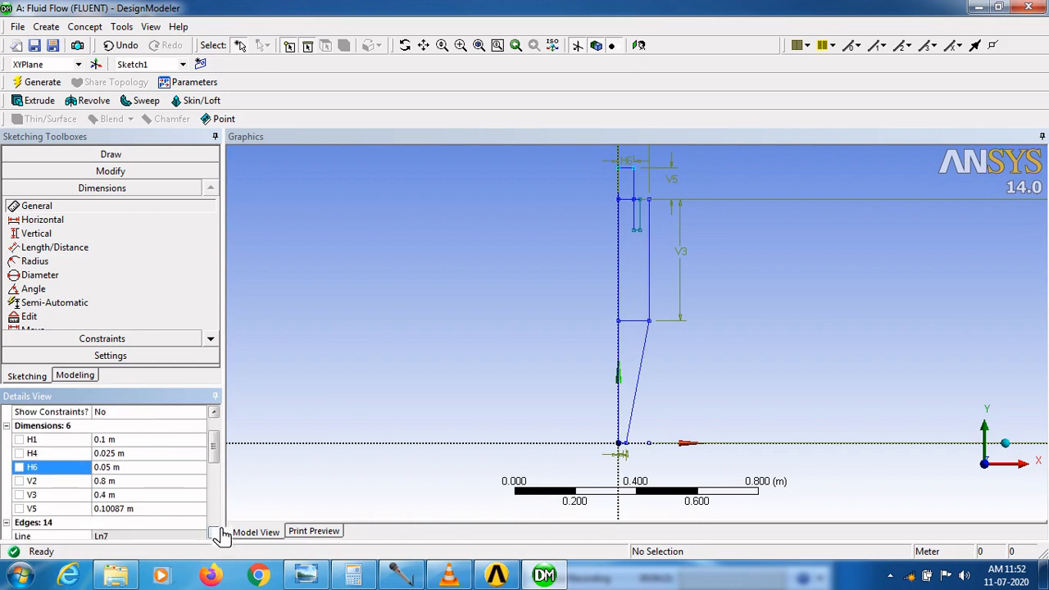
left_click(121, 510)
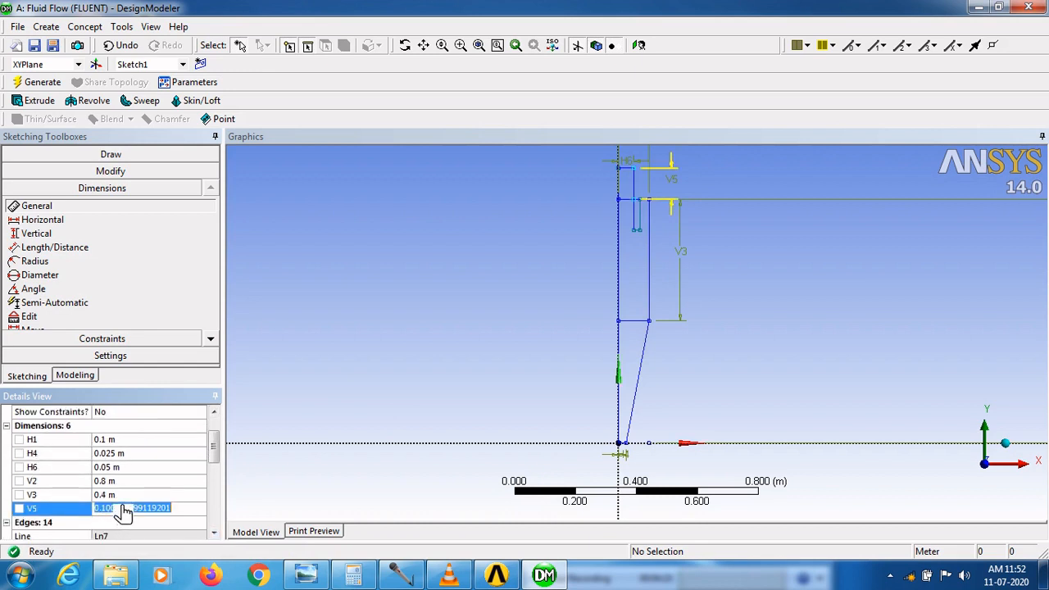
type("0.062")
key("Return")
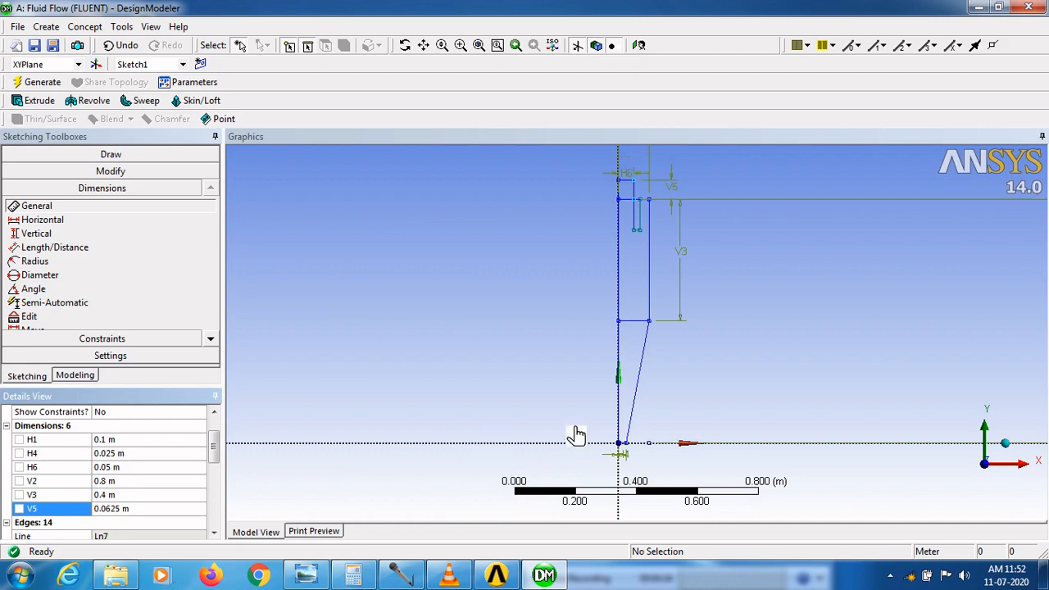
- Dimension the narrow inner rectangle's outer vertical side and set its height to 0.0625 m
left_click(644, 217)
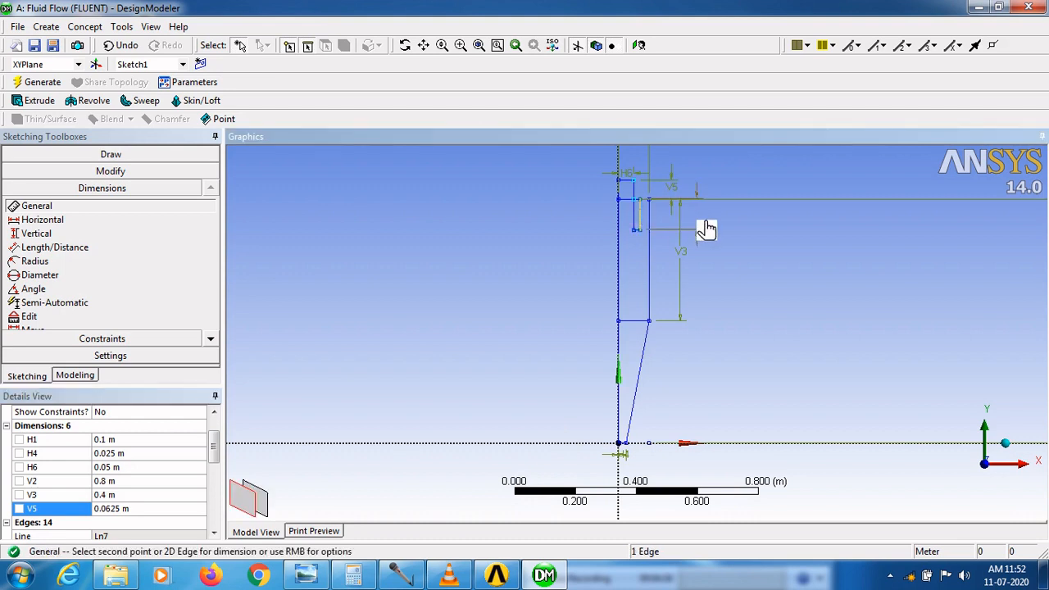
left_click(707, 229)
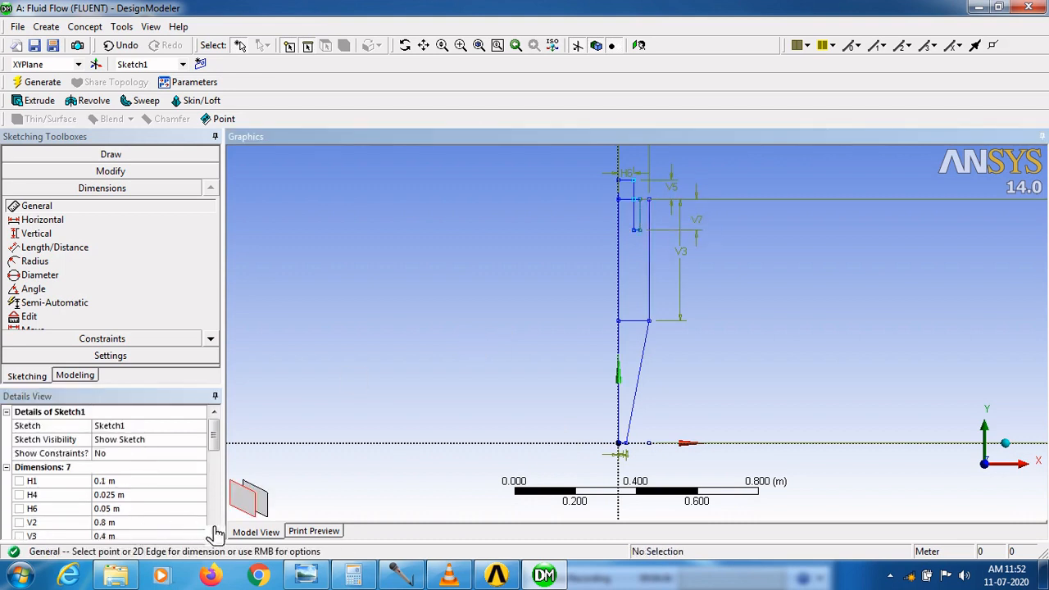
scroll(215, 529, "down", 1)
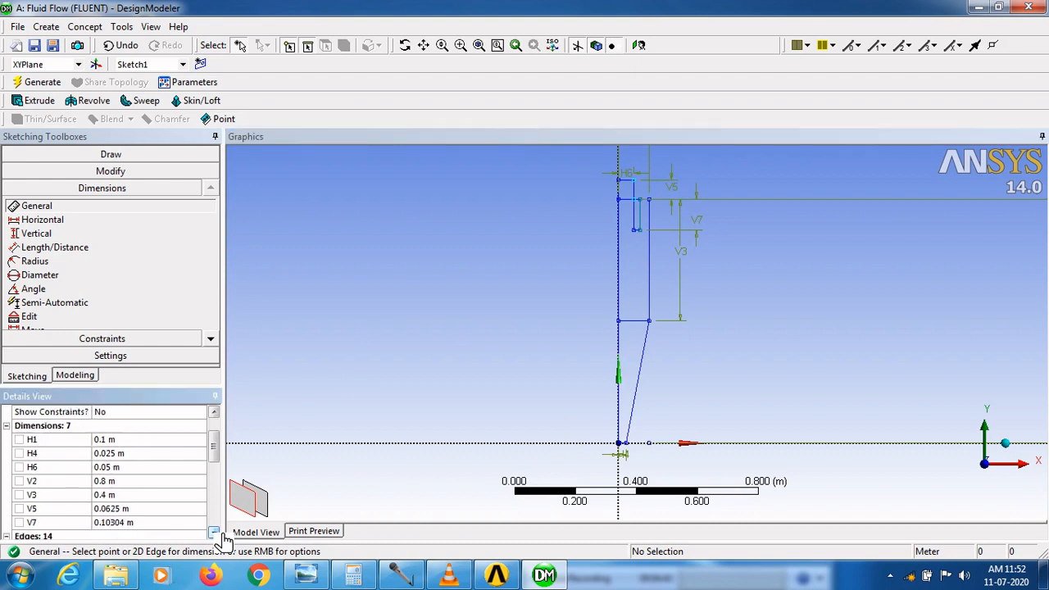
left_click(147, 526)
type("0")
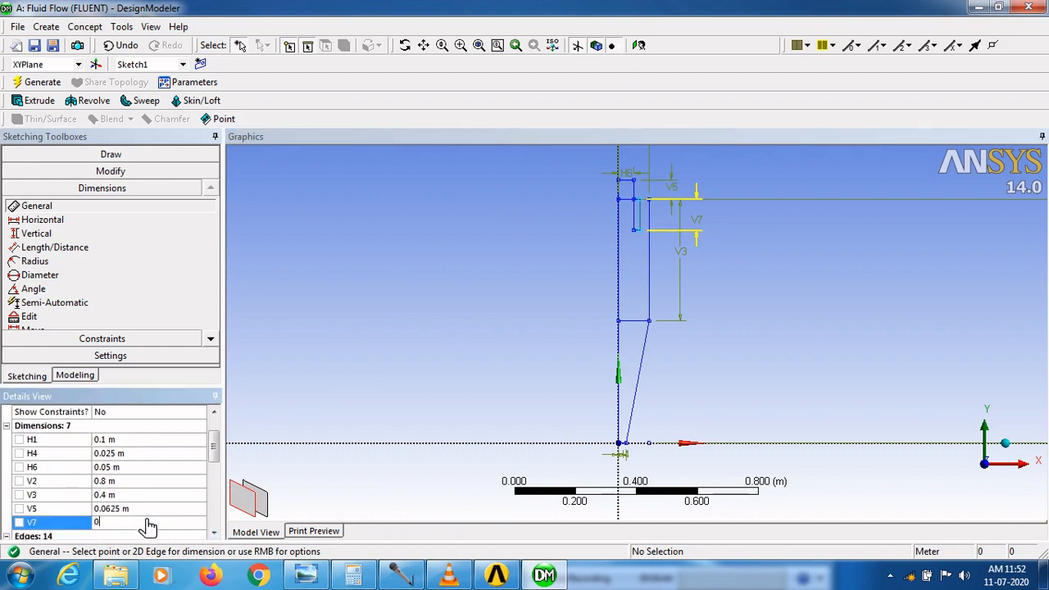
type(".0625")
key("Return")
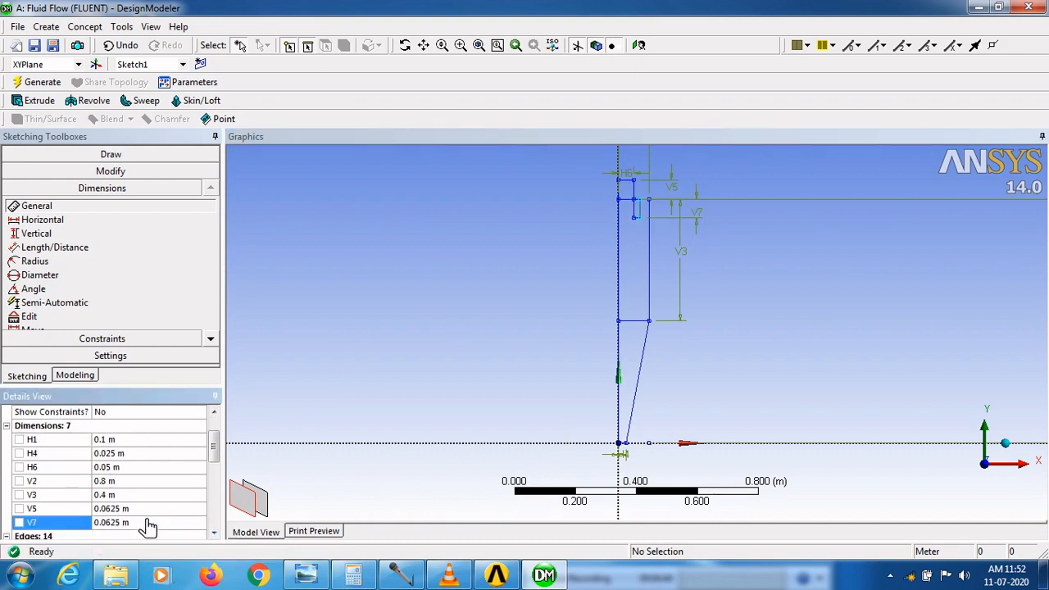
- Dimension the bottom edge of the narrow inner rectangle horizontally
left_click(461, 45)
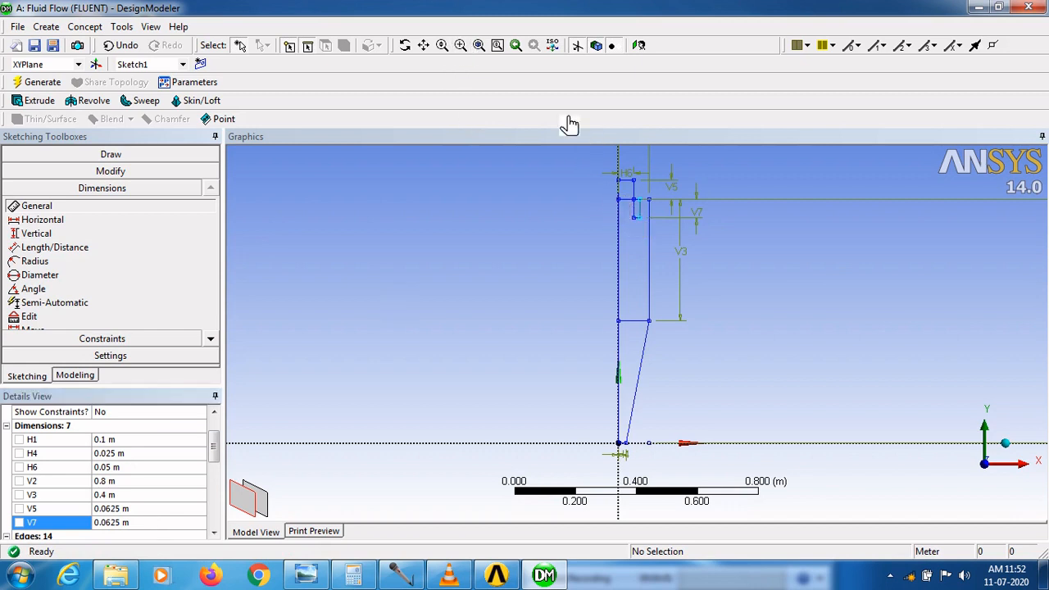
left_click(460, 45)
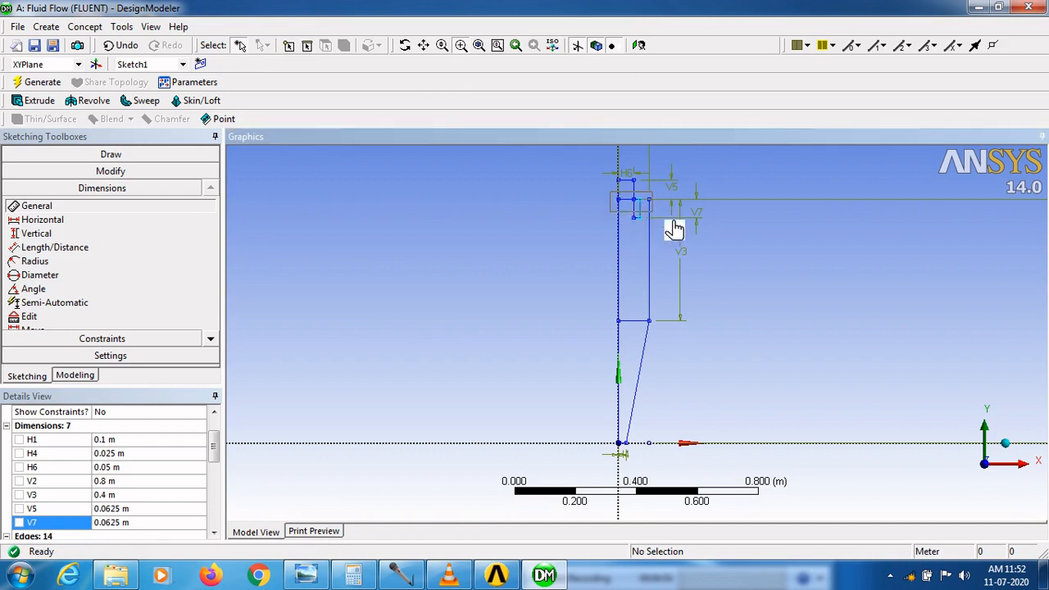
left_click_drag(674, 229, 693, 244)
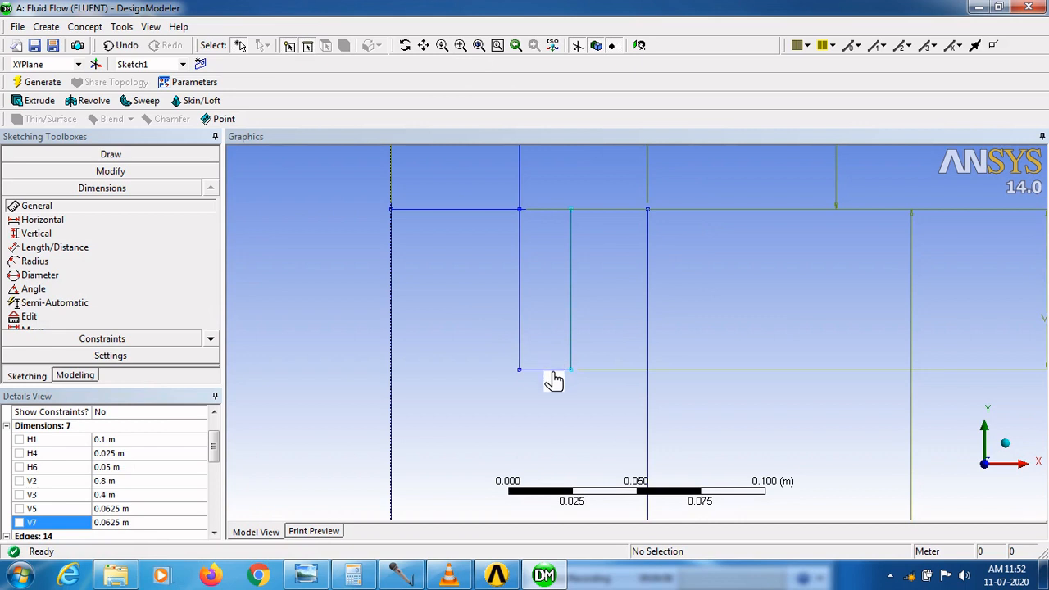
left_click(50, 220)
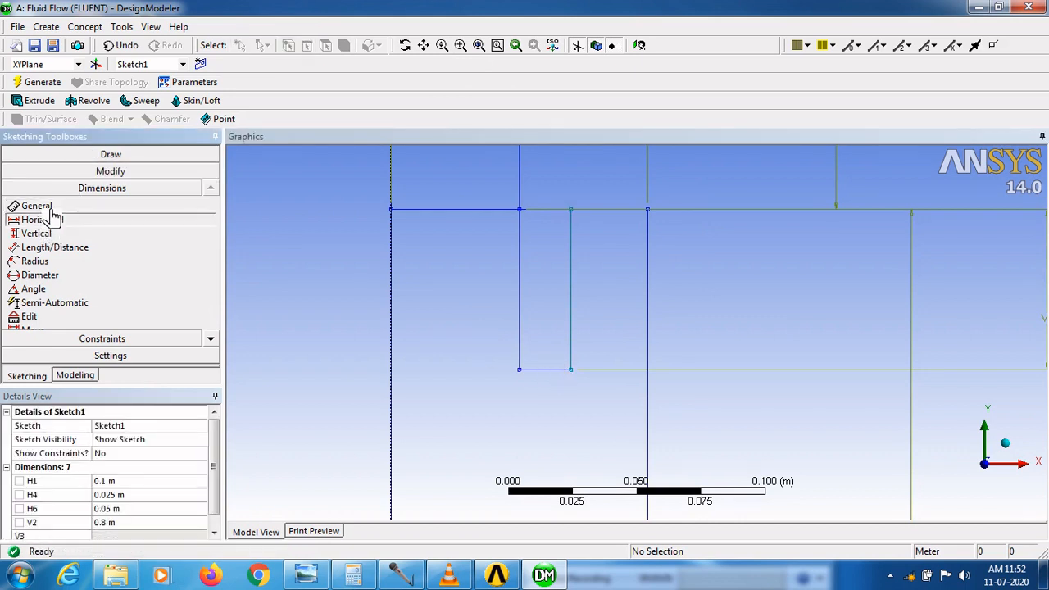
left_click(27, 207)
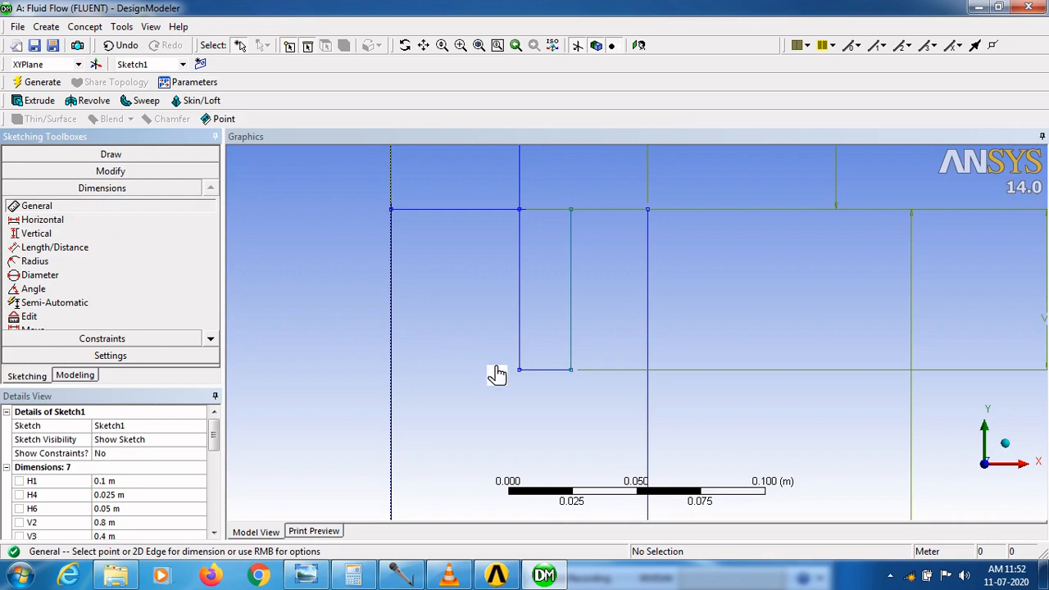
left_click(554, 370)
left_click(555, 399)
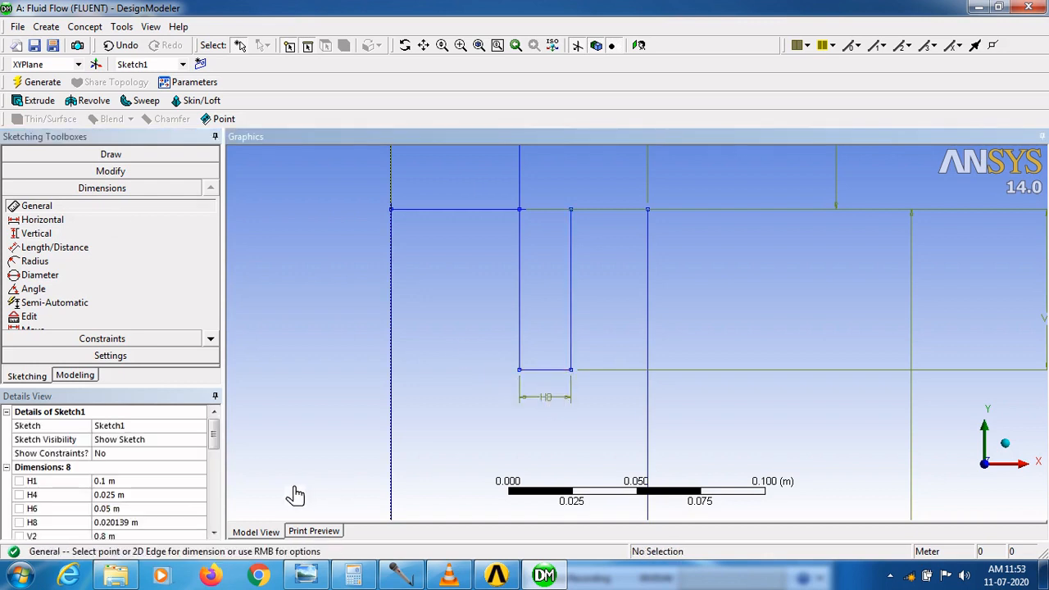
- Set the narrow inner rectangle's width to 0.005 m
left_click(213, 532)
left_click(213, 532)
left_click(213, 532)
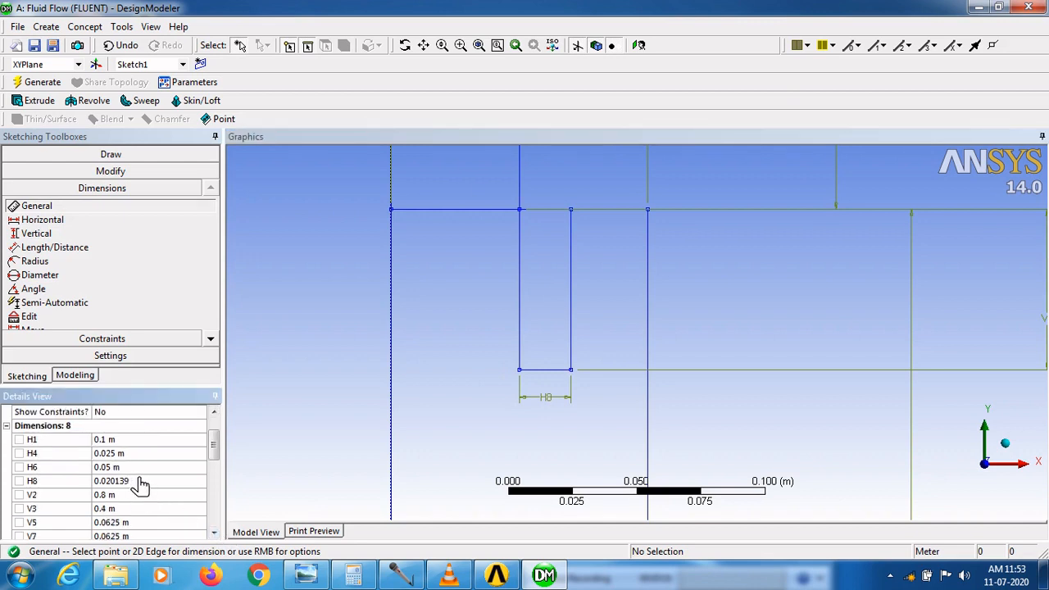
left_click(213, 532)
left_click(214, 532)
left_click(213, 532)
left_click(213, 532)
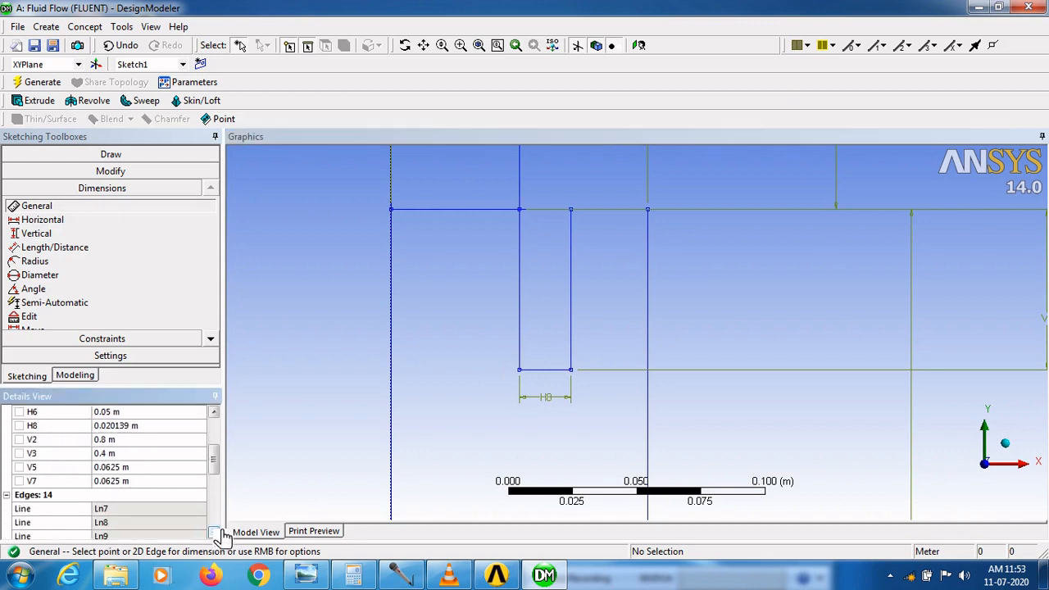
left_click_drag(218, 464, 219, 449)
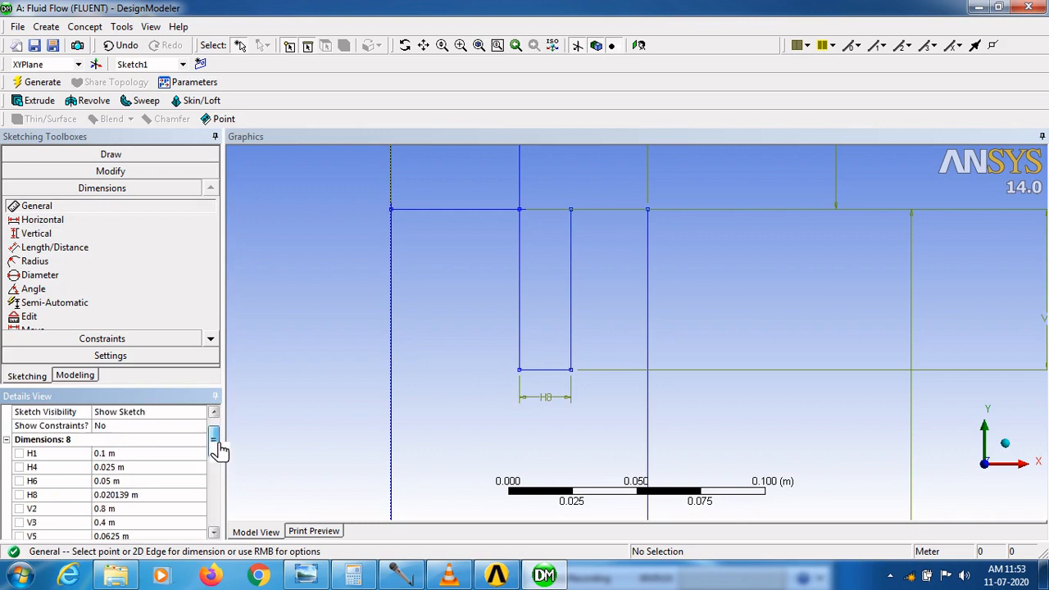
left_click(125, 495)
type("0.005")
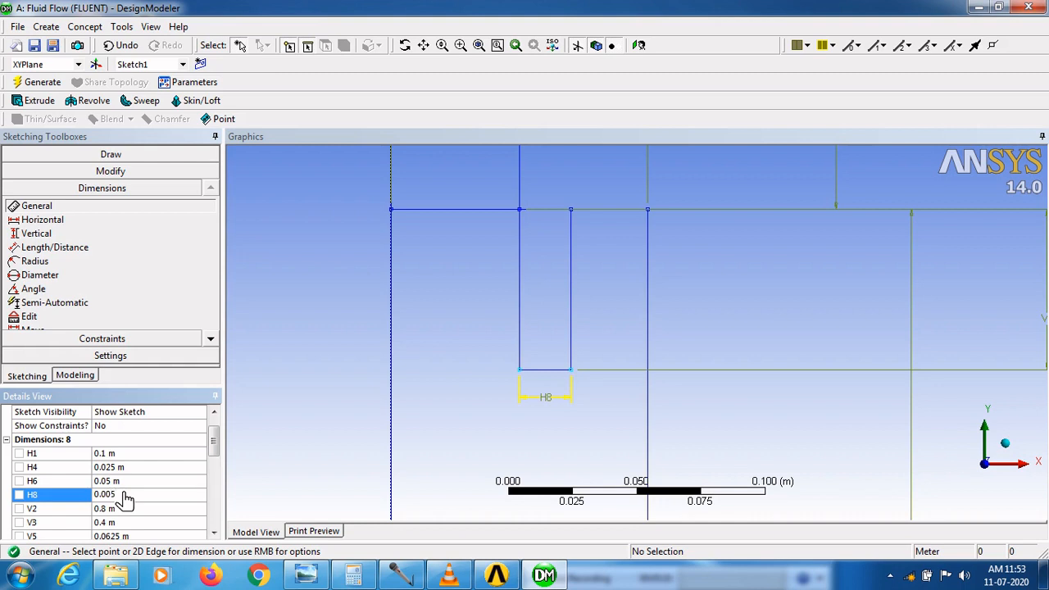
key("Return")
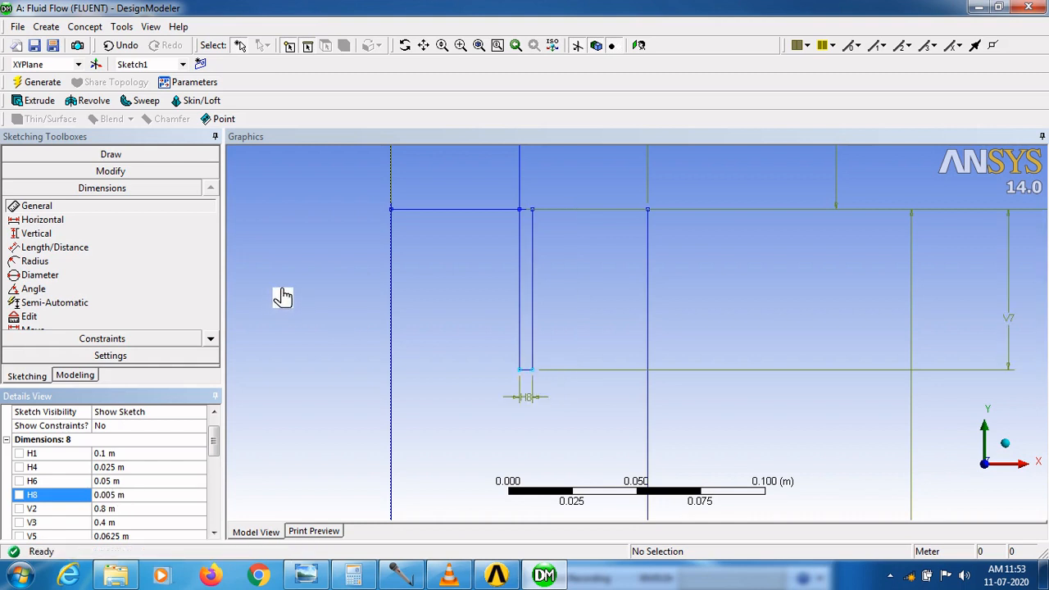
- Trim the horizontal line under the upper rectangle, between the vertical axis and the narrow rectangle
left_click(129, 173)
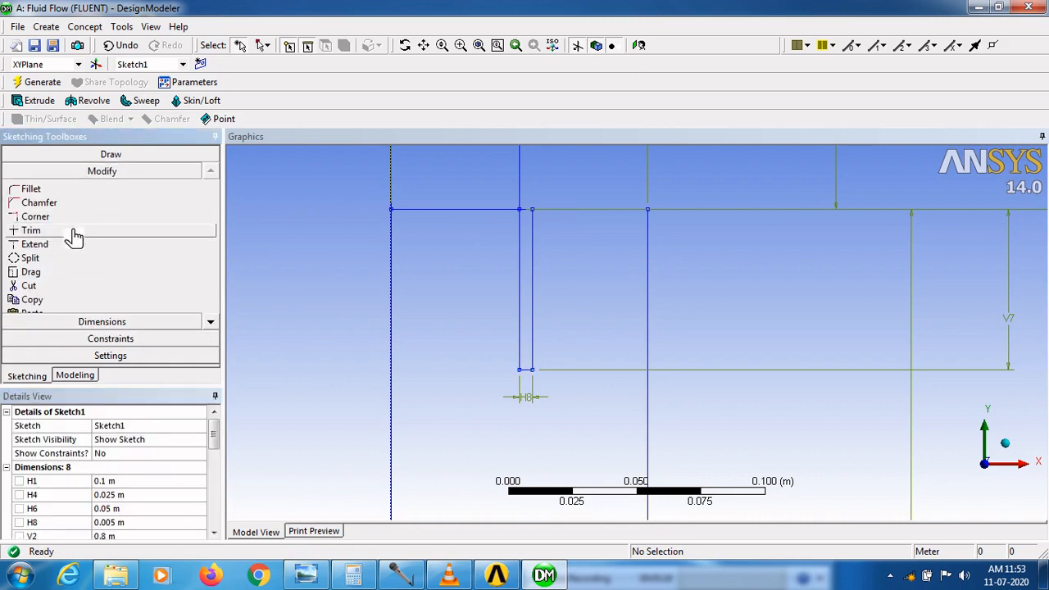
left_click(33, 231)
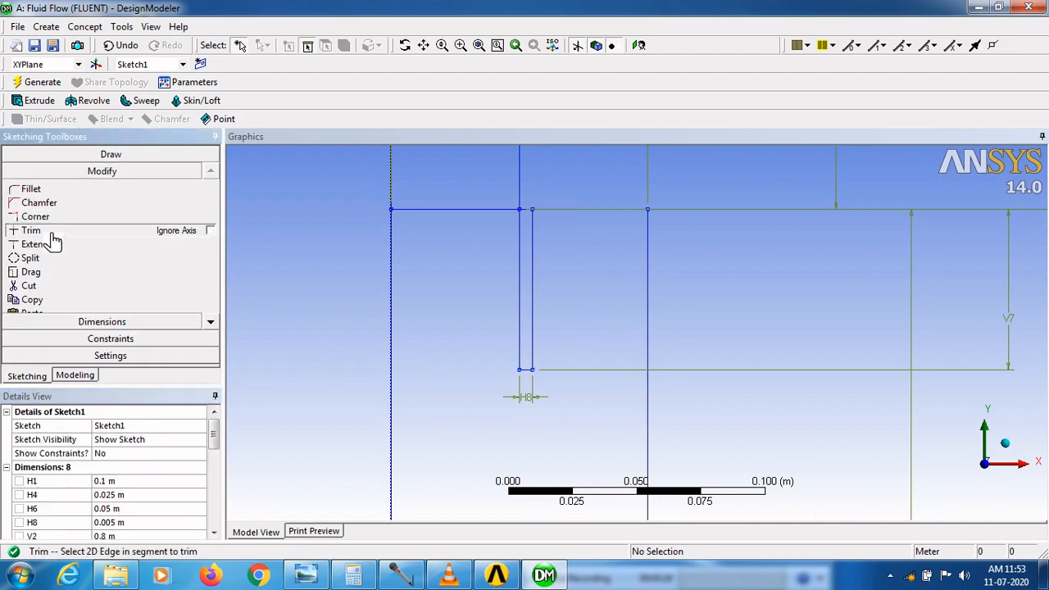
left_click(483, 212)
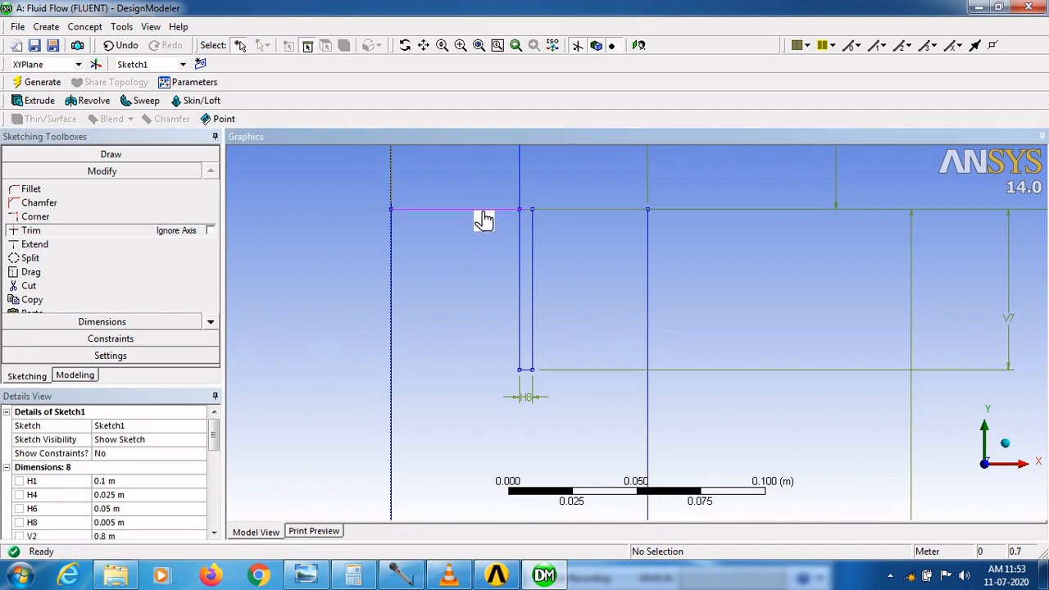
left_click(485, 212)
- Trim the horizontal line separating the straight section from the tapered lower section
left_click(441, 45)
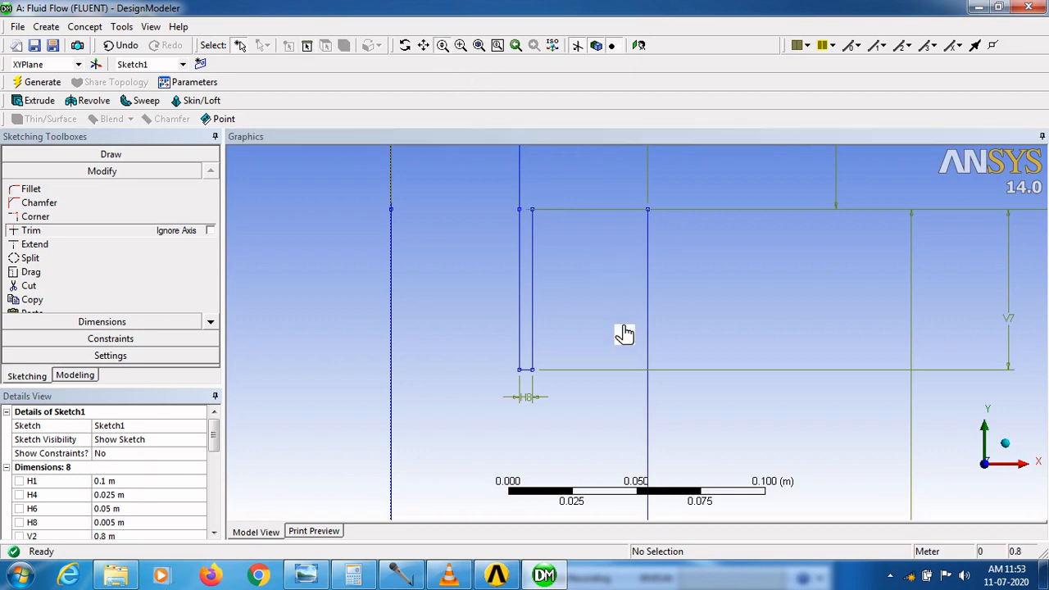
left_click_drag(623, 336, 648, 496)
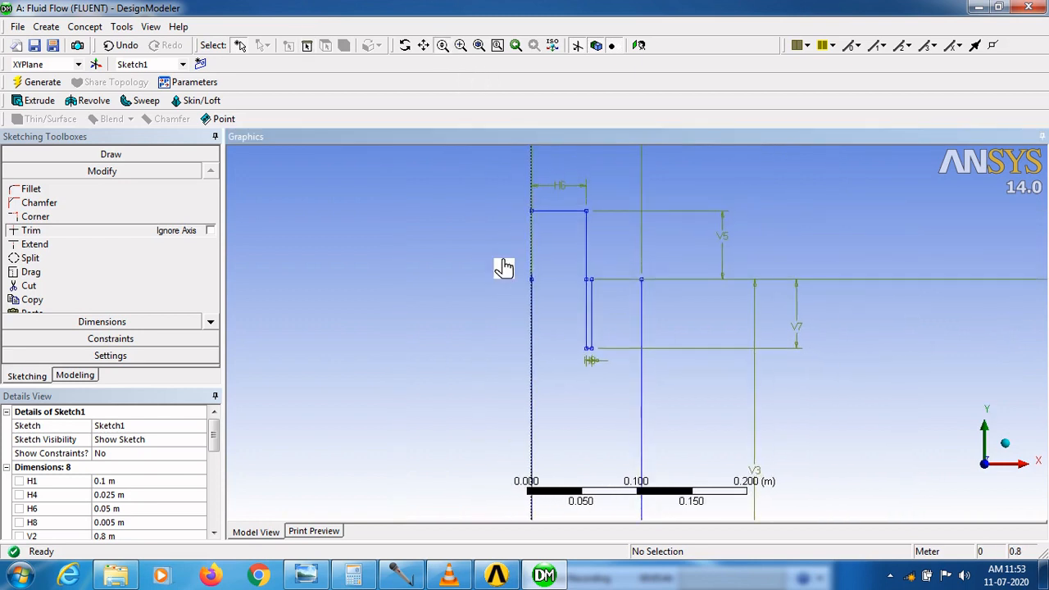
left_click(427, 47)
left_click_drag(632, 374, 640, 282)
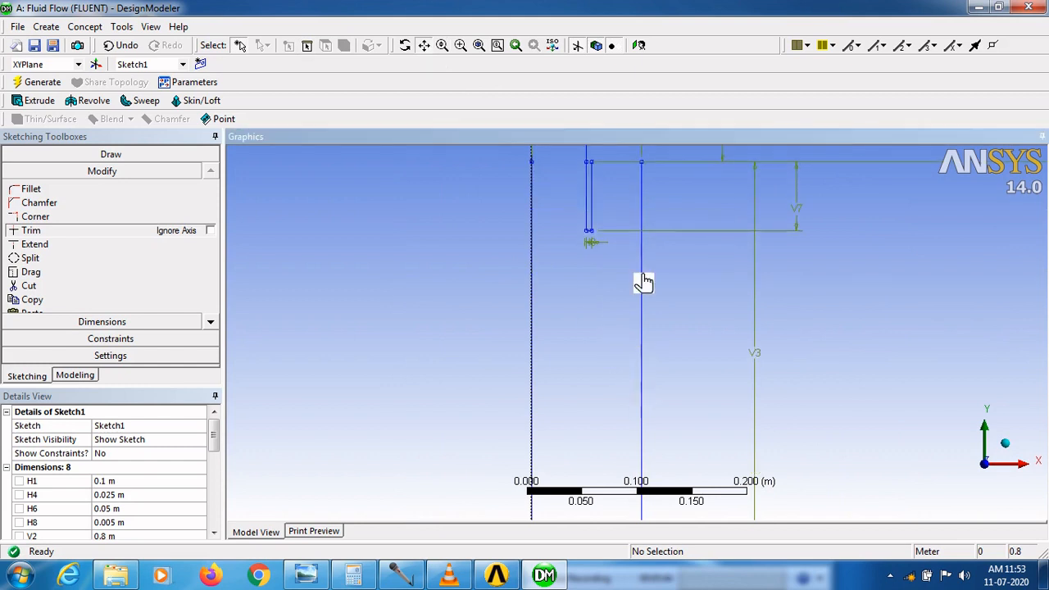
left_click_drag(644, 382, 623, 304)
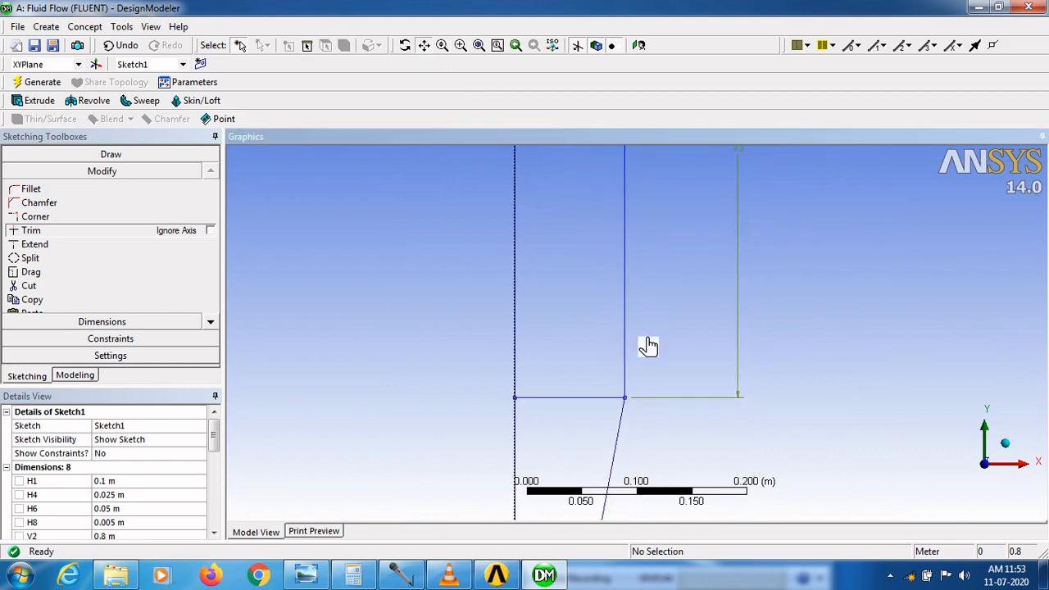
left_click_drag(651, 412, 653, 360)
left_click(427, 47)
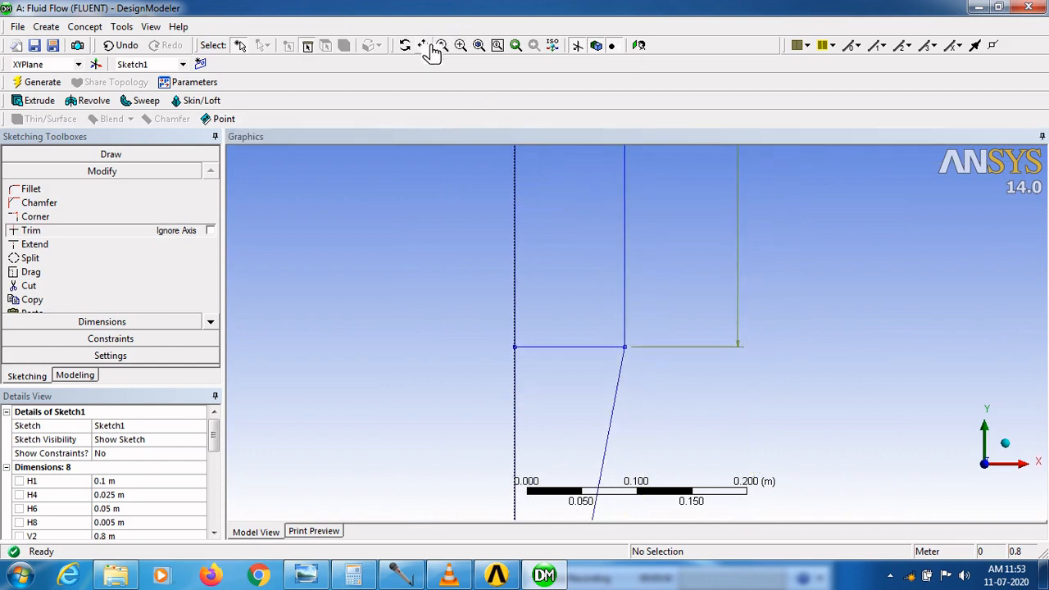
left_click(586, 351)
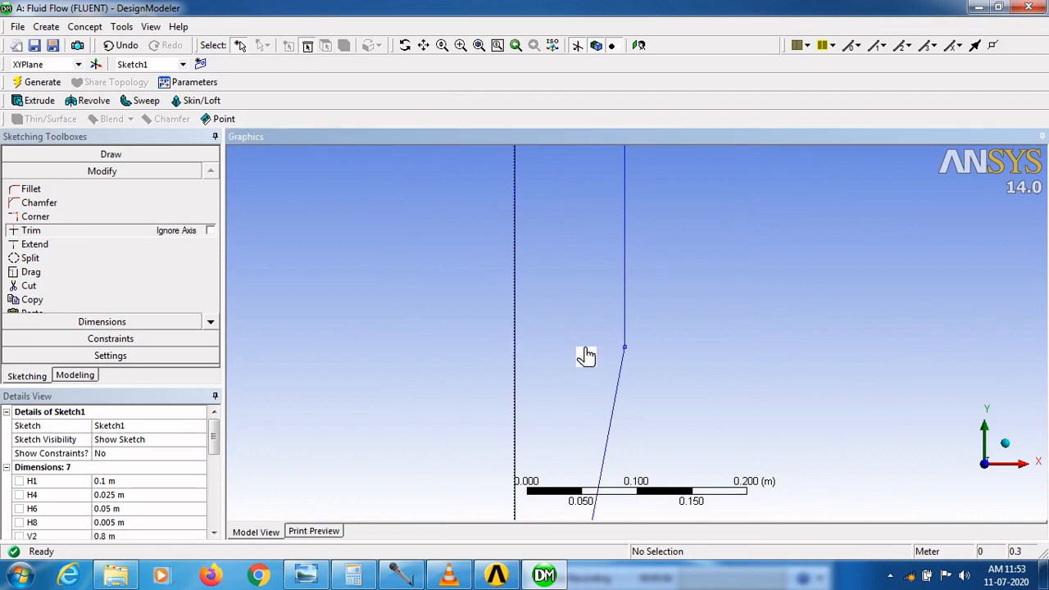
- Try trimming the short bottom edge between the origin and the tapered line, and undo that trim
left_click(424, 46)
mouse_move(637, 447)
left_mouse_down()
mouse_move(648, 218)
mouse_move(639, 299)
left_mouse_up()
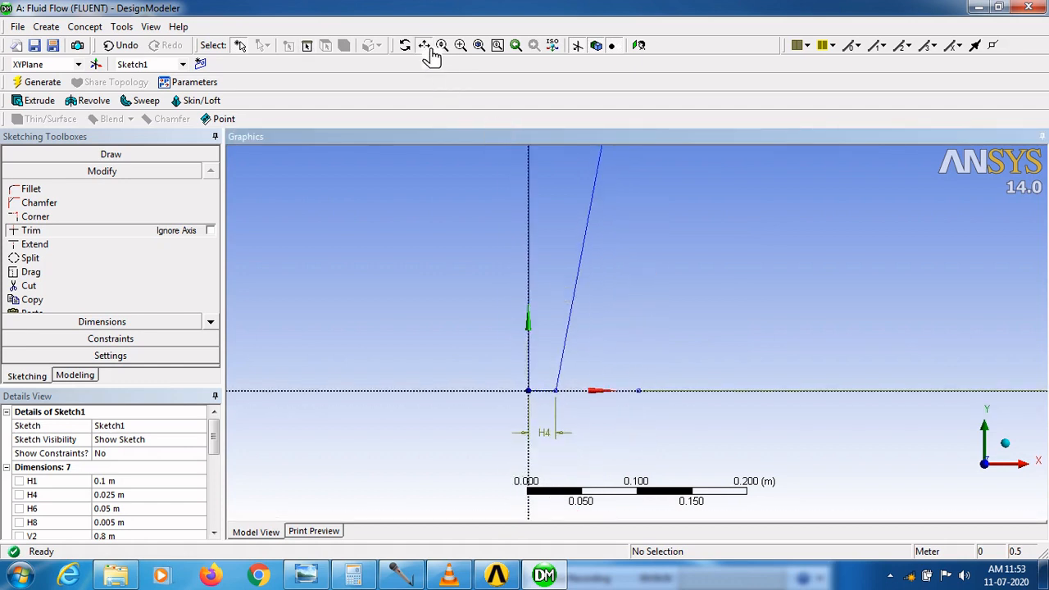
left_click(552, 394)
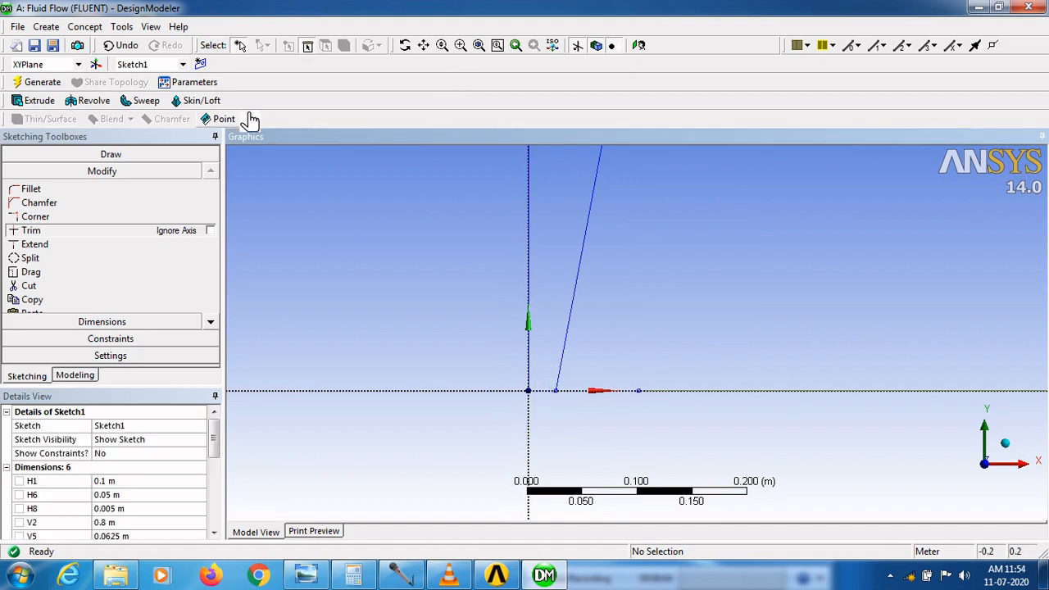
left_click(135, 47)
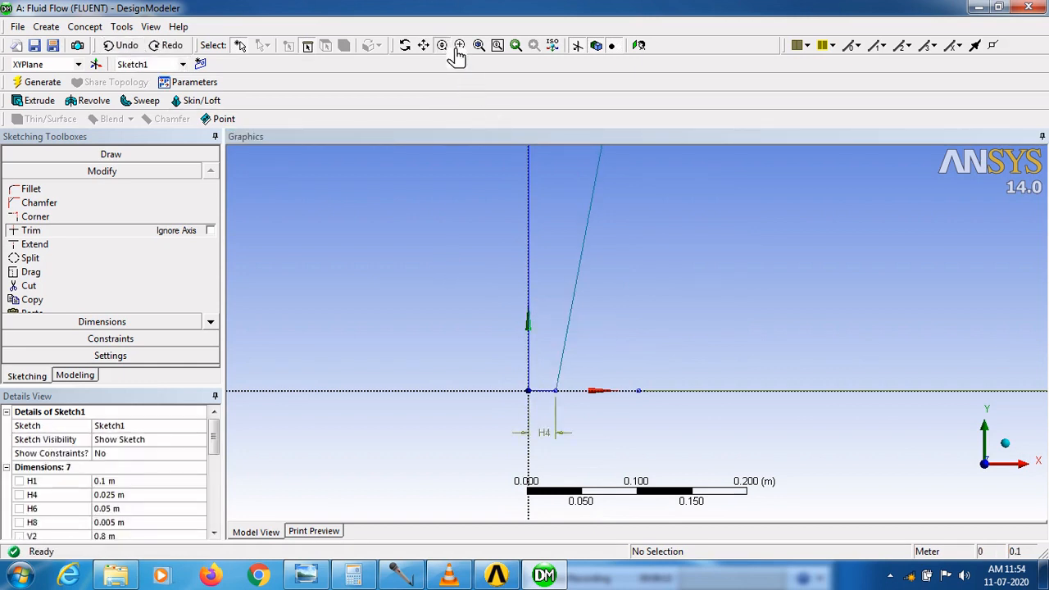
- Revolve the profile sketch 360° about the vertical axis with Add Material and generate the solid body
scroll(590, 327, "down", 3)
scroll(646, 238, "down", 2)
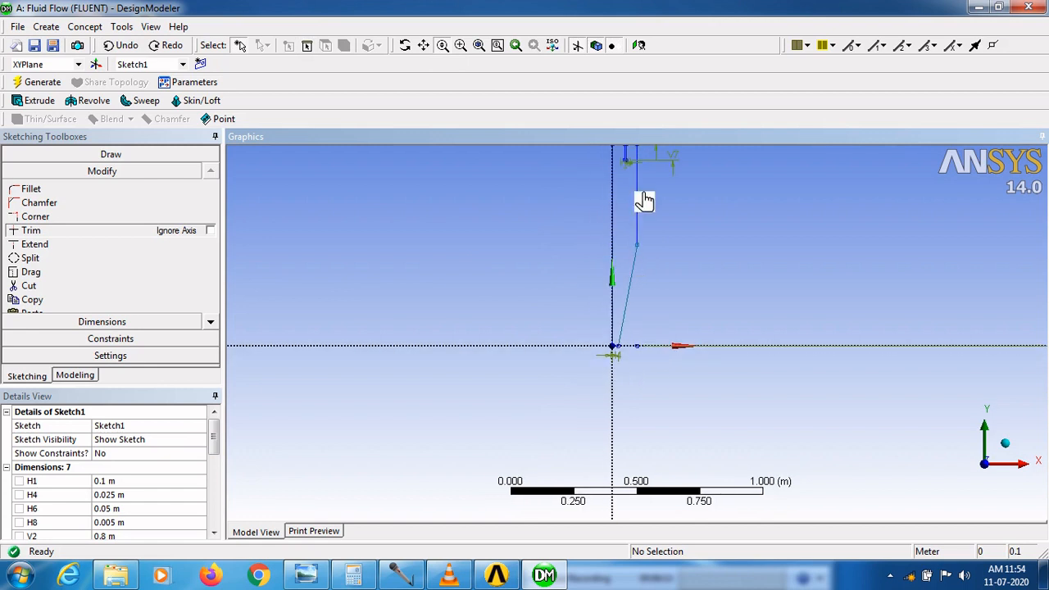
scroll(632, 254, "down", 2)
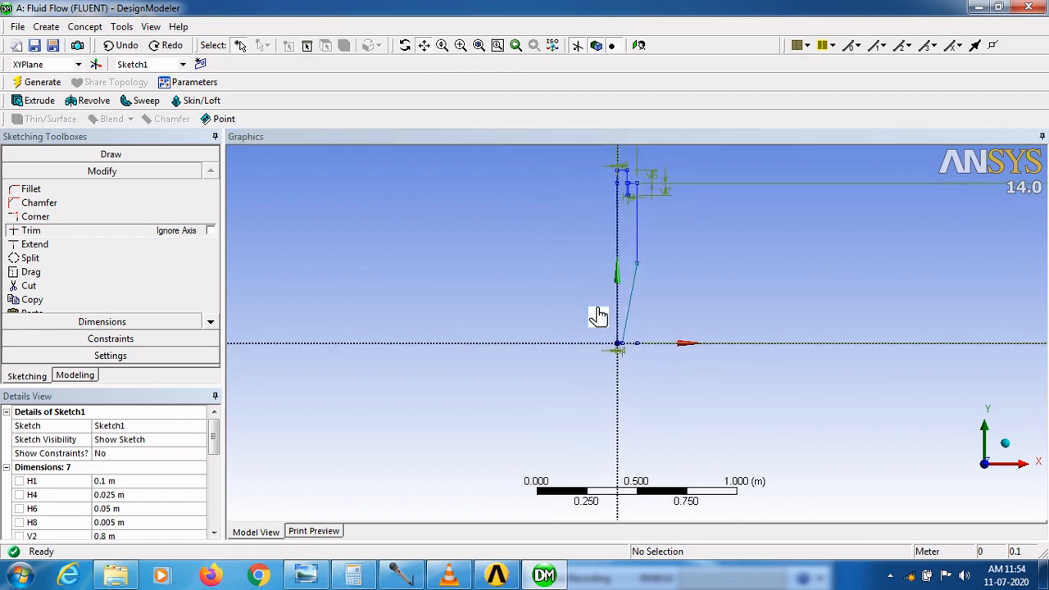
mouse_move(597, 316)
left_mouse_down()
mouse_move(546, 356)
mouse_move(545, 375)
left_mouse_up()
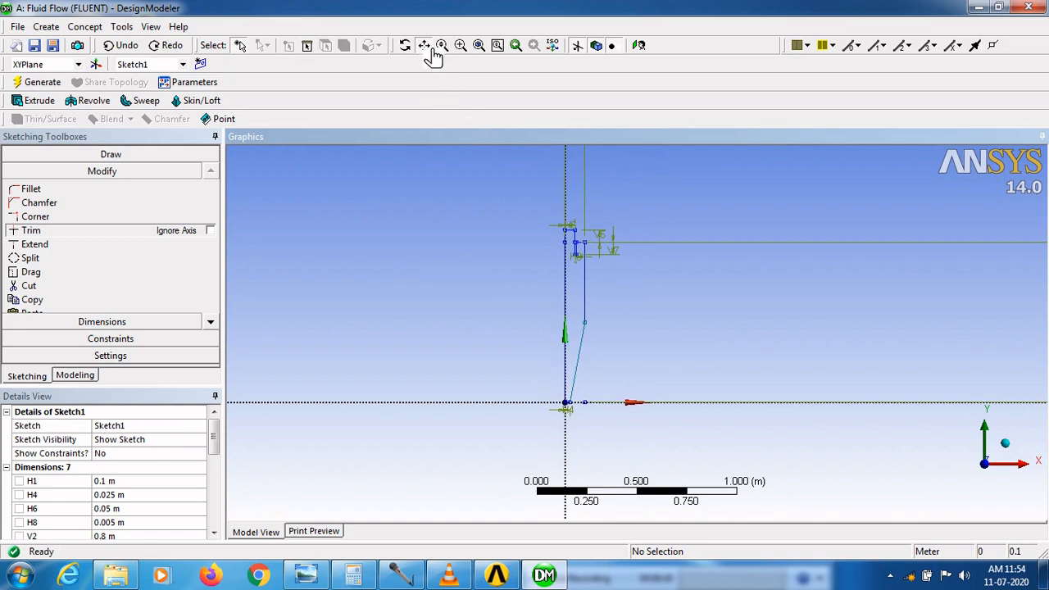
left_click(91, 376)
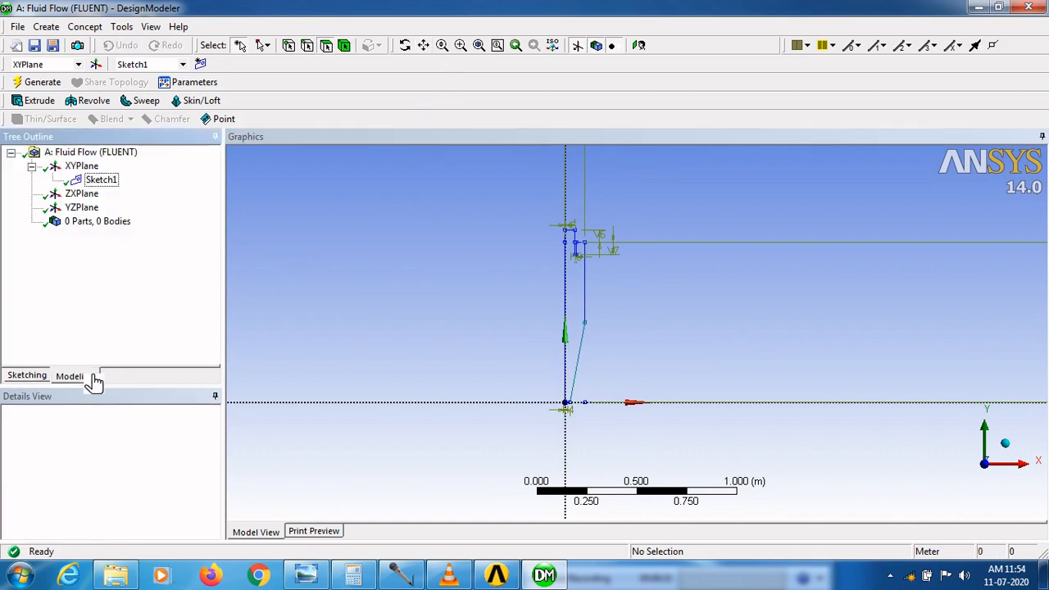
left_click(94, 102)
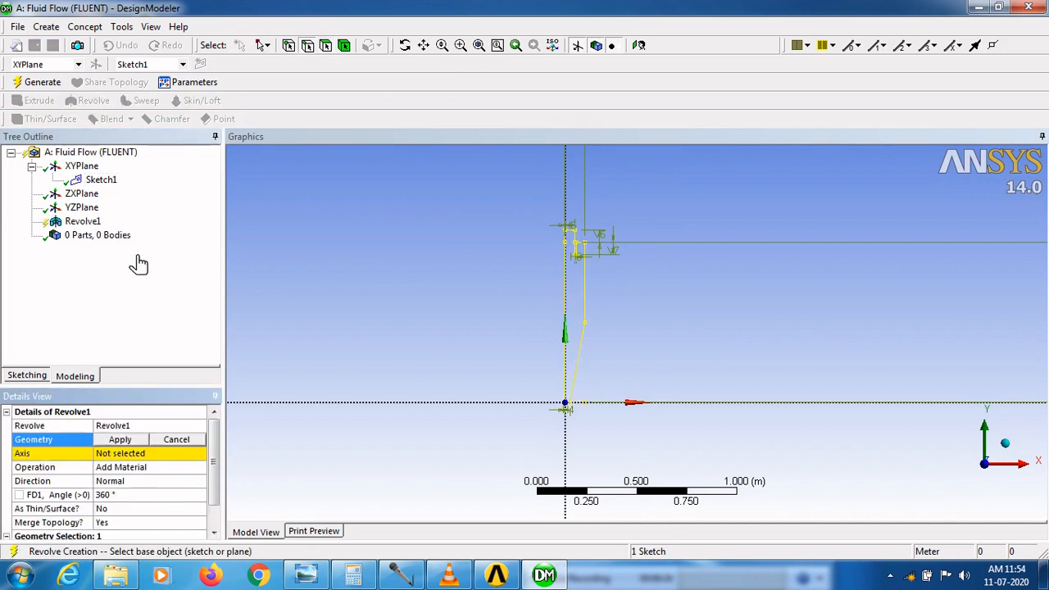
left_click(566, 328)
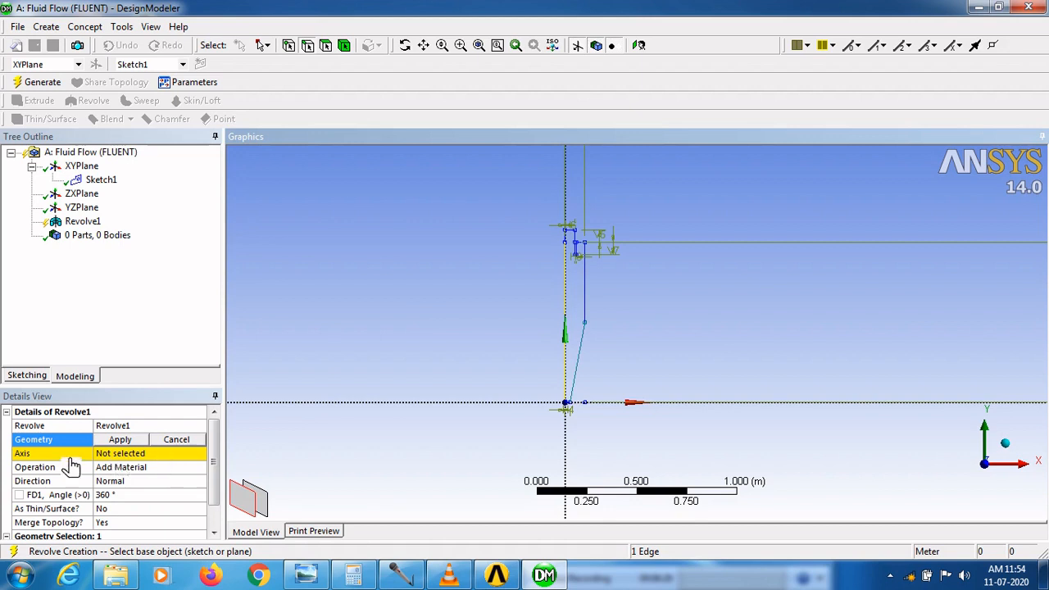
left_click(119, 459)
left_click(118, 459)
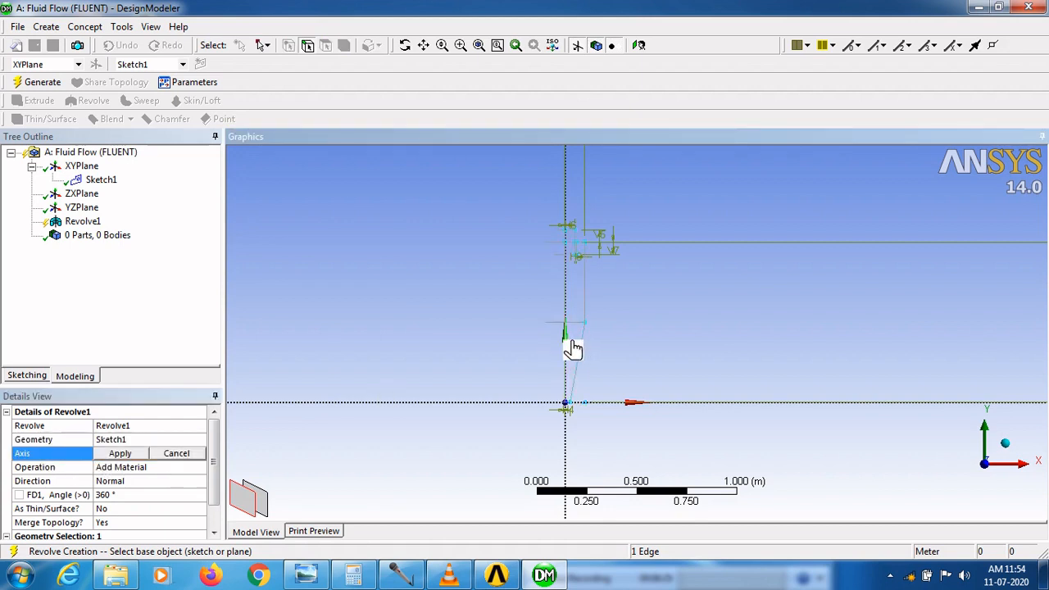
left_click(39, 84)
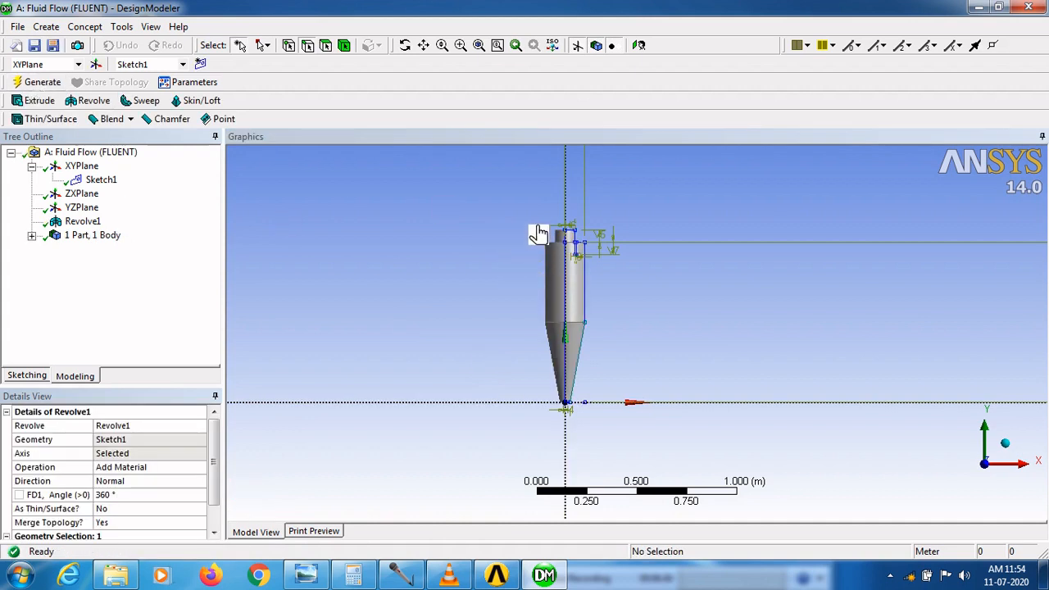
- Orbit the revolved body to show its upper end and turn off the plane and sketch display
left_click(405, 46)
left_click_drag(570, 295, 561, 335)
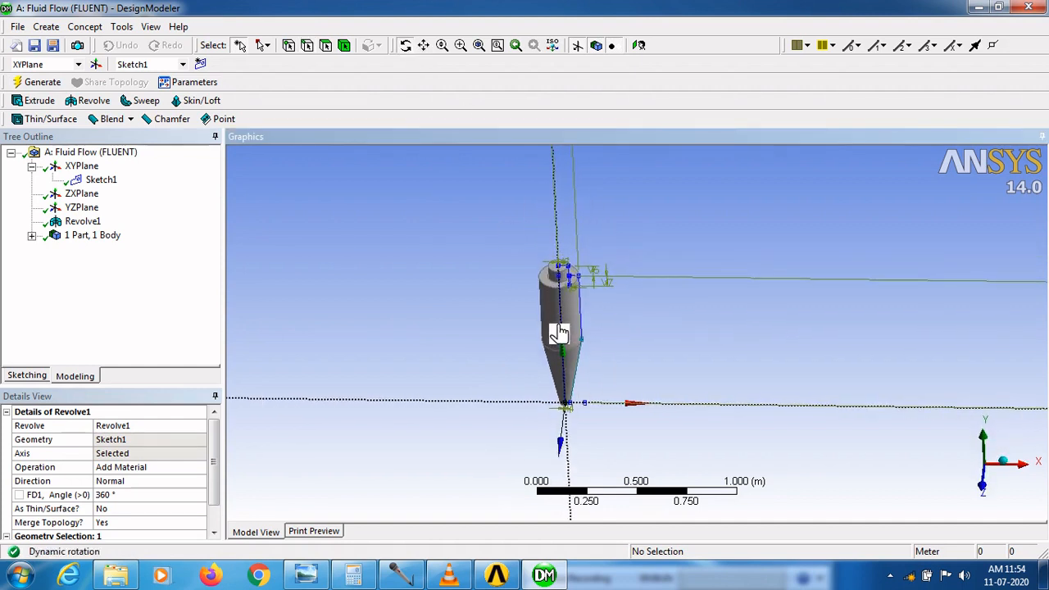
left_click(407, 46)
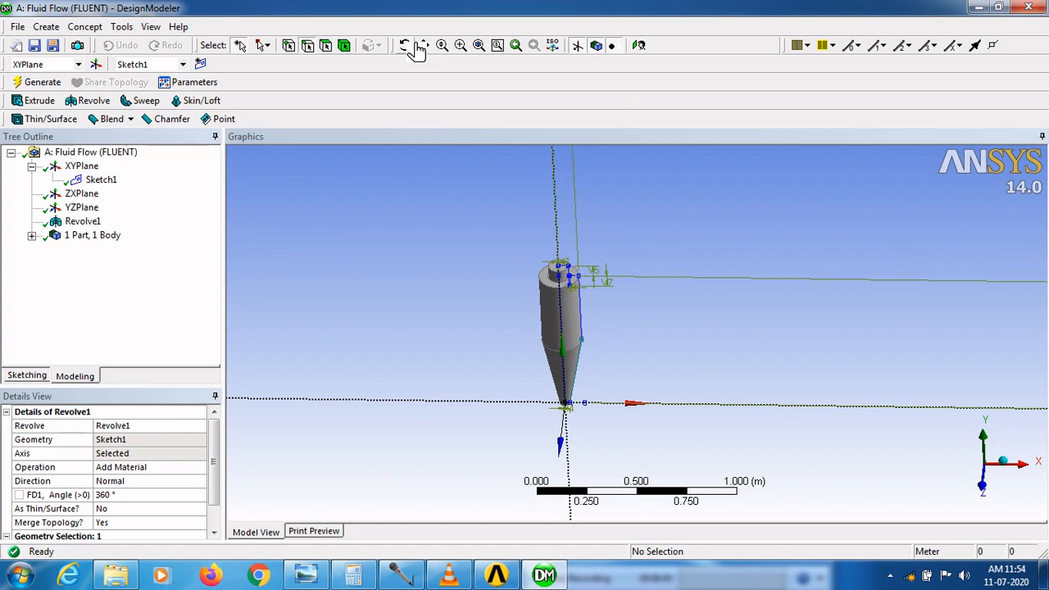
left_click(580, 47)
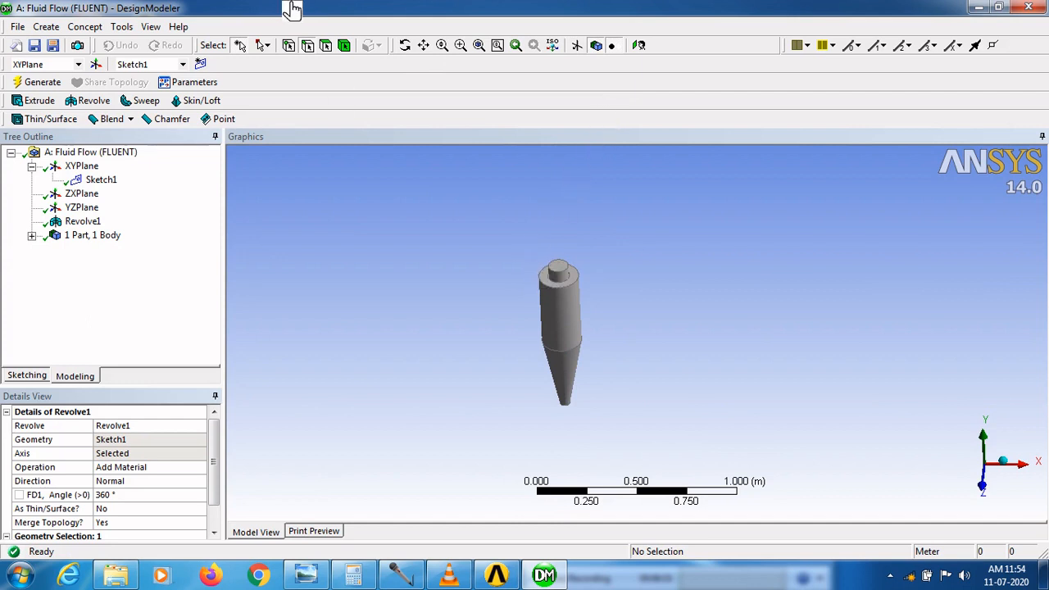
- Start a new sketch on the ring-shaped shoulder face at the cylinder's upper end, viewed face-on
left_click(333, 51)
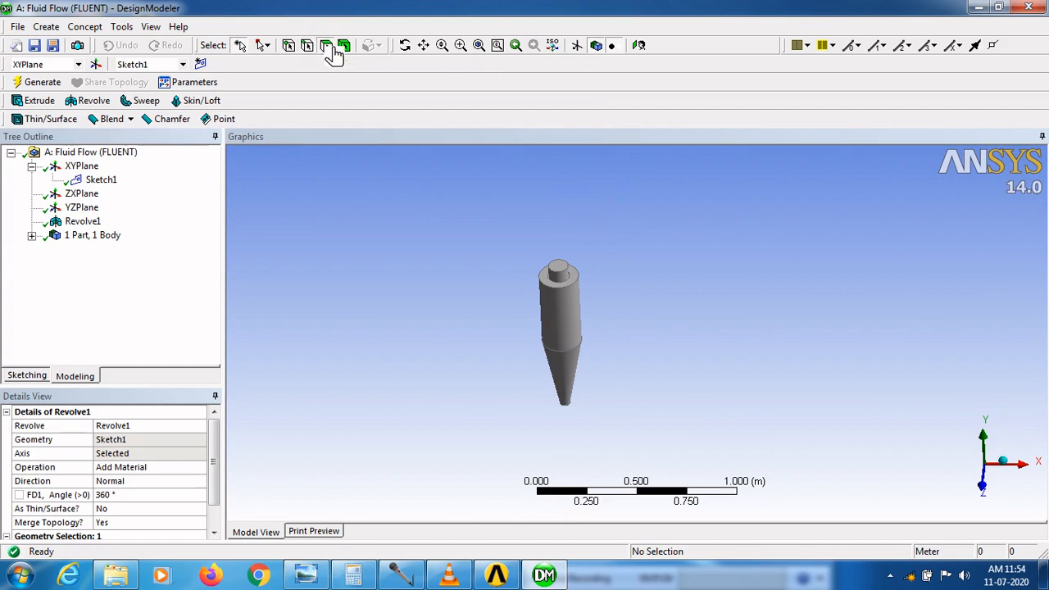
left_click(554, 285)
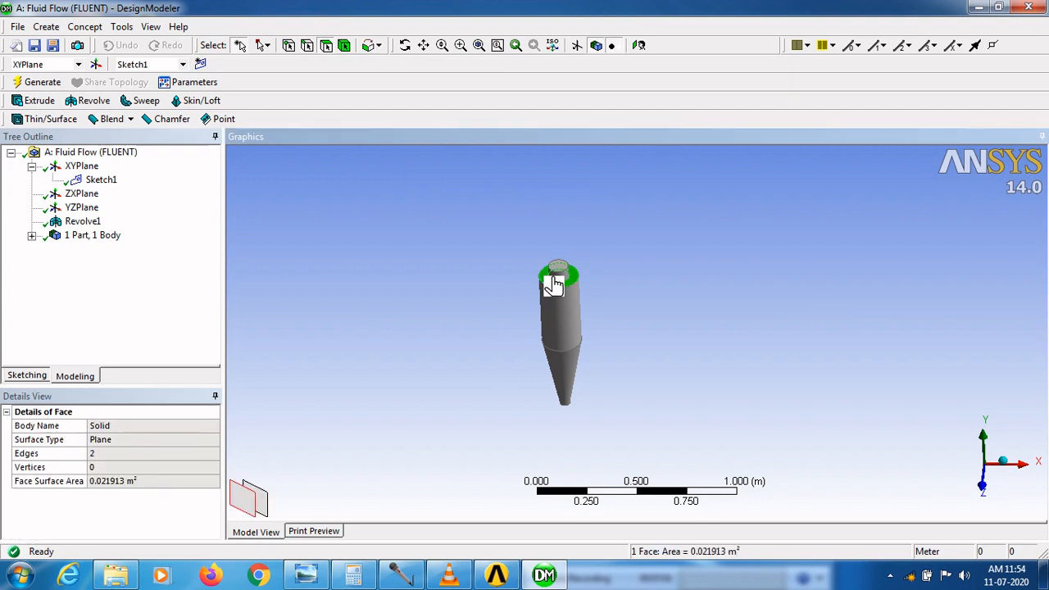
left_click(641, 47)
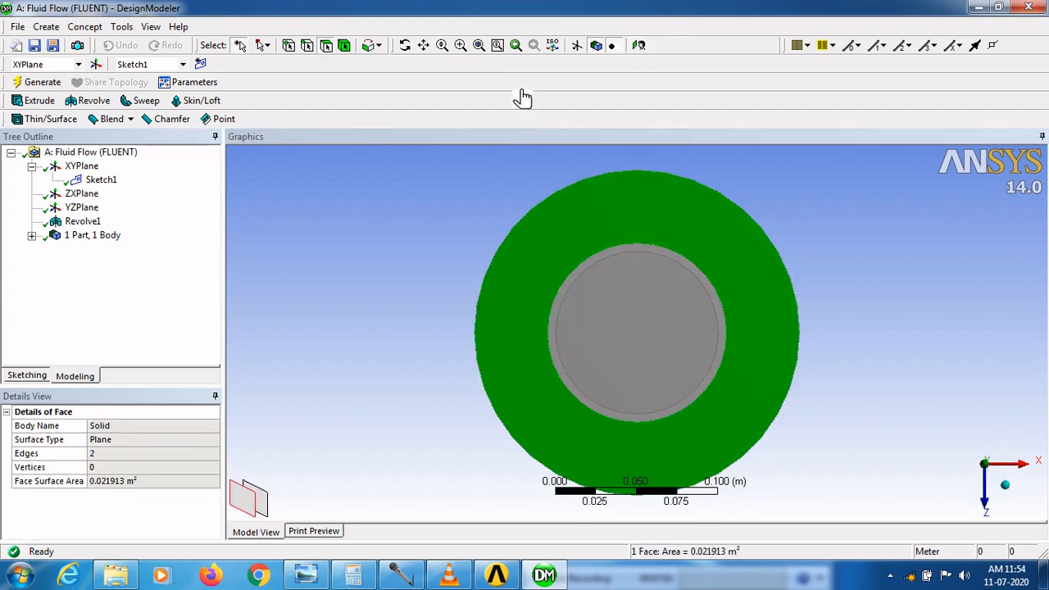
left_click(460, 46)
left_click_drag(602, 253, 601, 317)
left_click(442, 46)
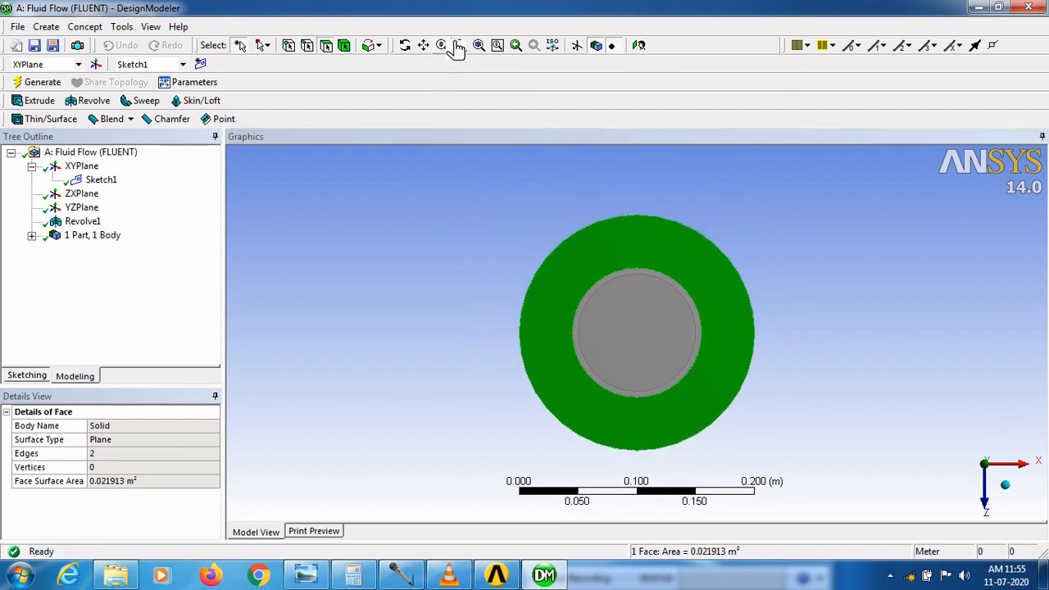
left_click(33, 378)
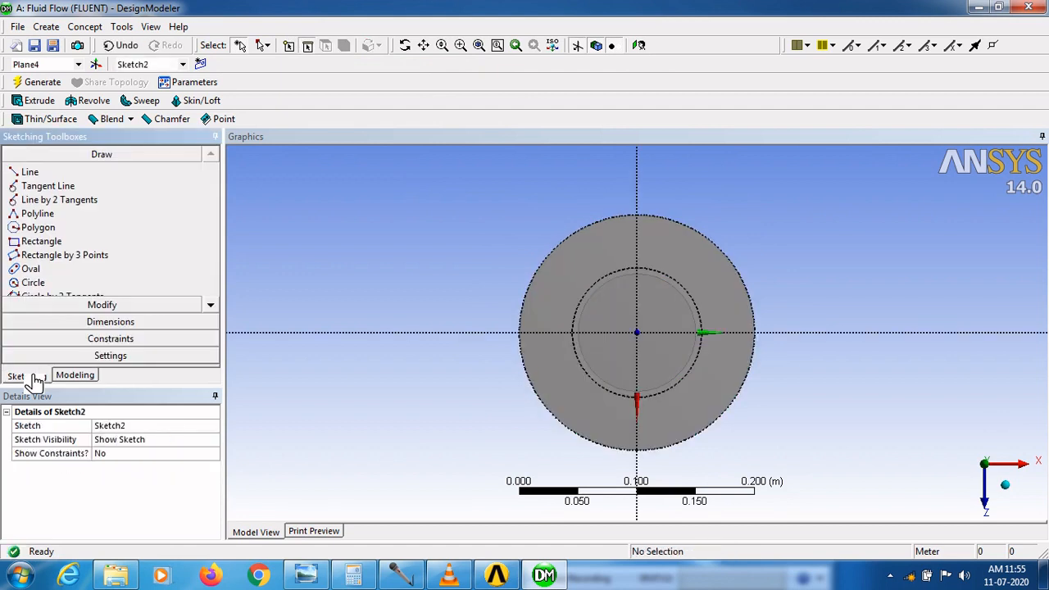
- Draw a circle about 0.254 m in diameter centred on the sketch origin, extending past the body's outer edge
left_click(45, 243)
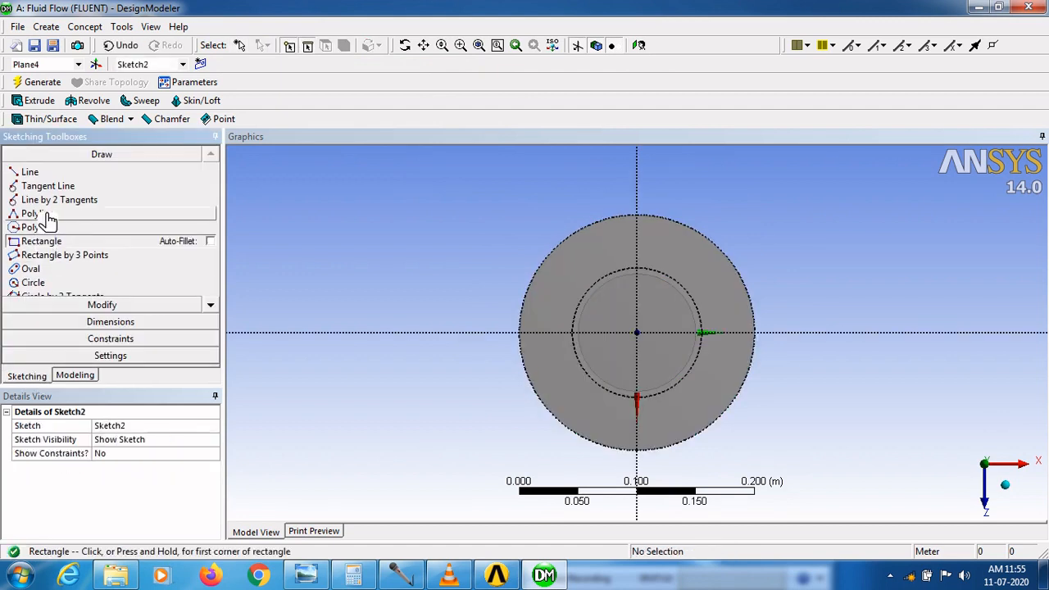
left_click(51, 284)
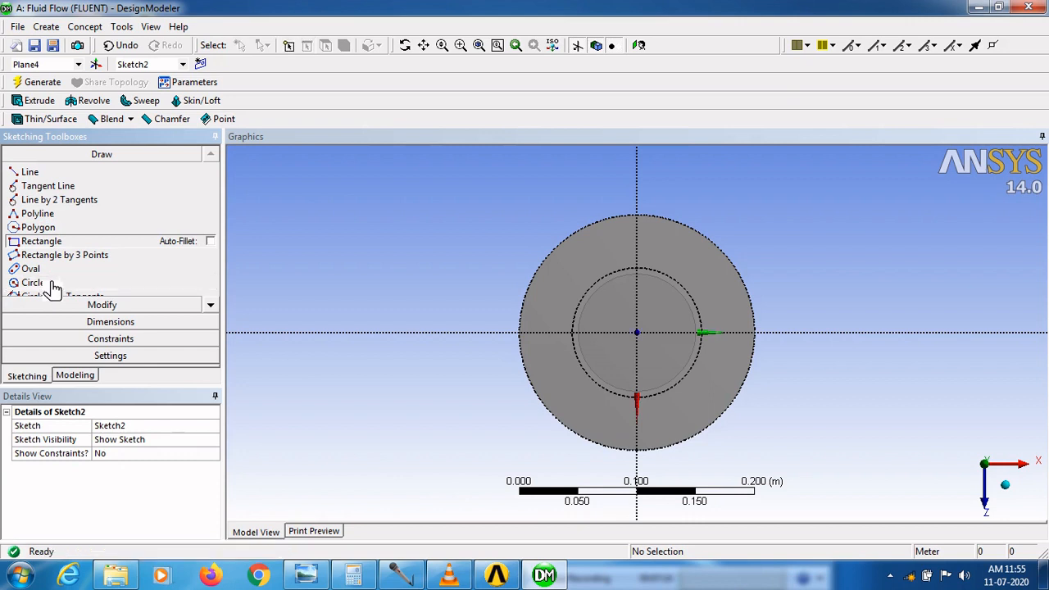
left_click(639, 334)
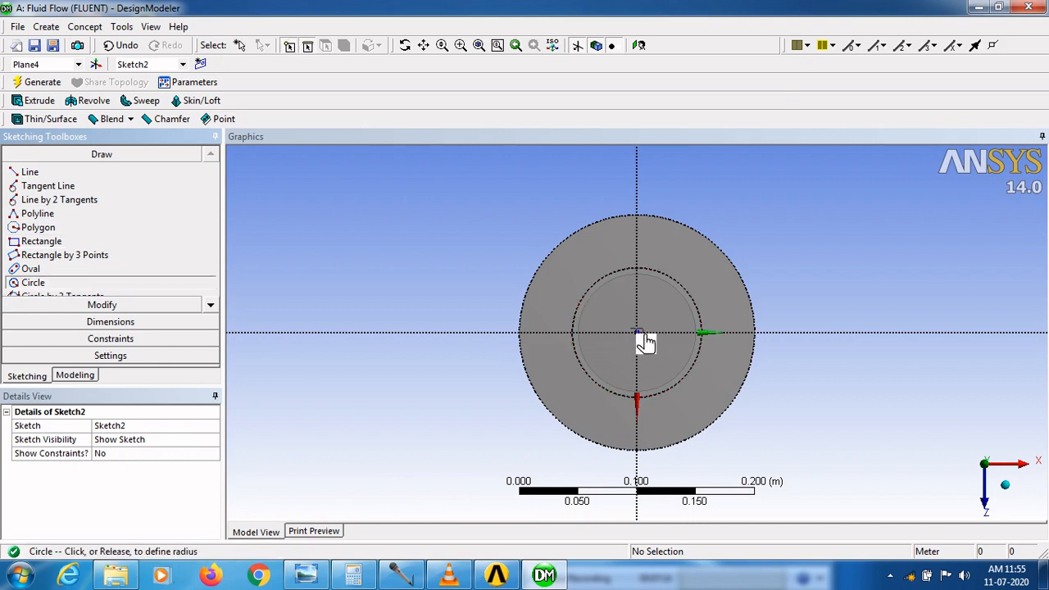
left_click(509, 281)
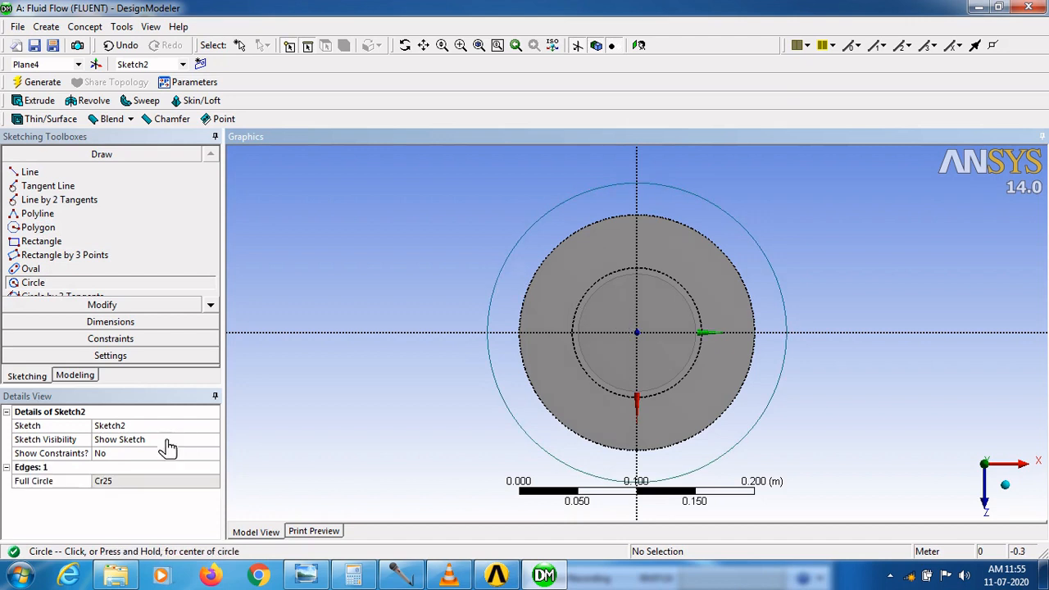
- Dimension the new circle's diameter and set it to 0.2 m
left_click(121, 324)
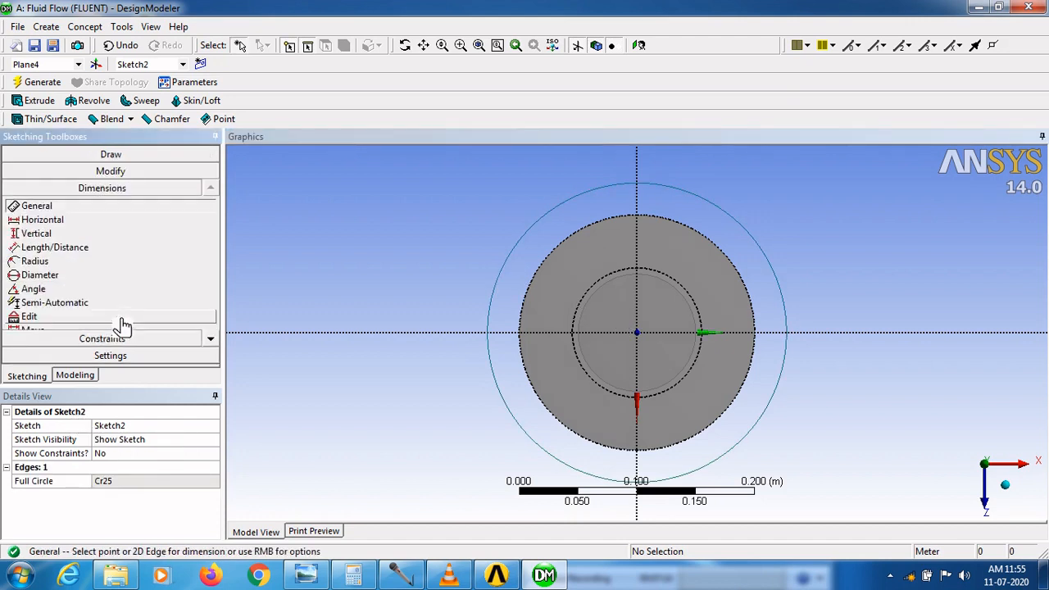
left_click(502, 294)
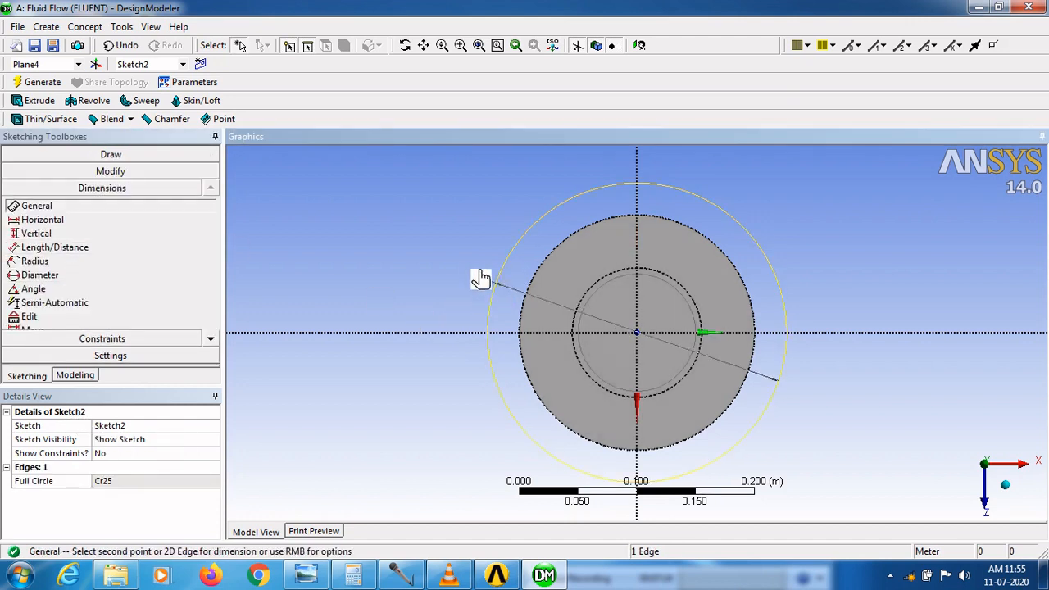
left_click(473, 272)
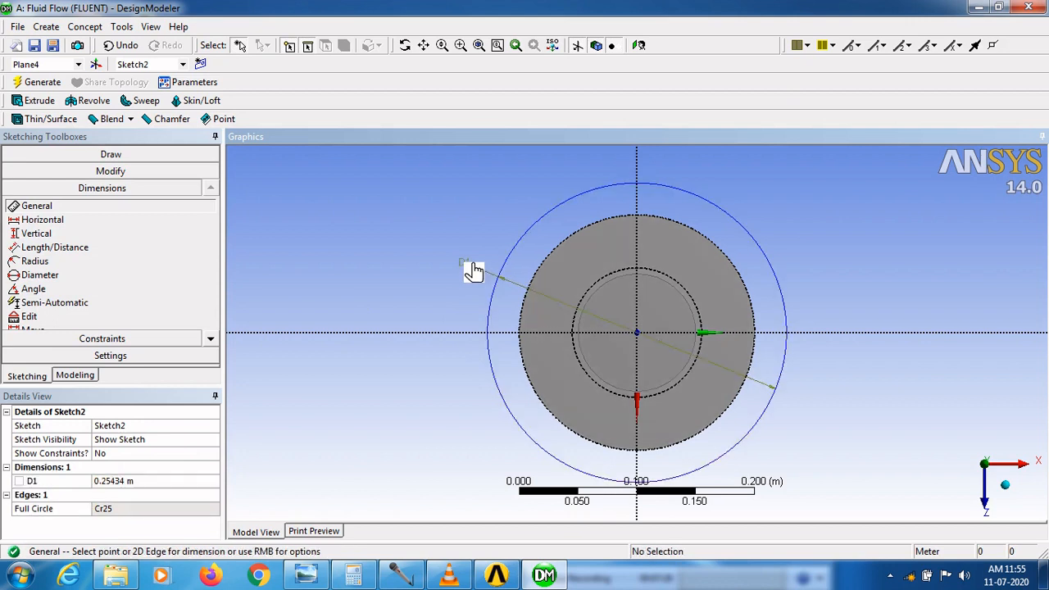
left_click(148, 484)
type("0")
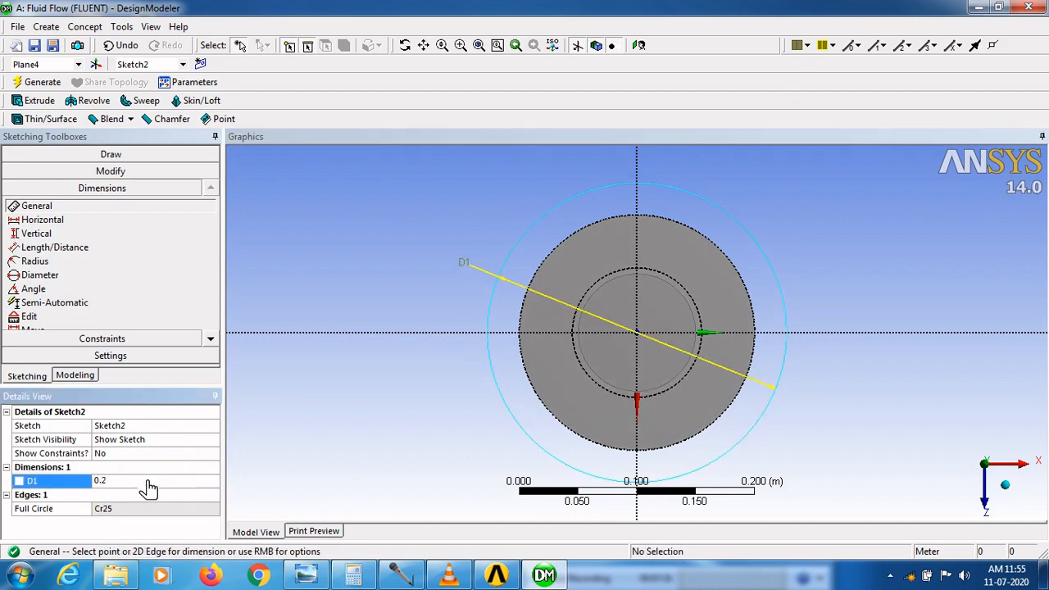
type(".2")
key("Return")
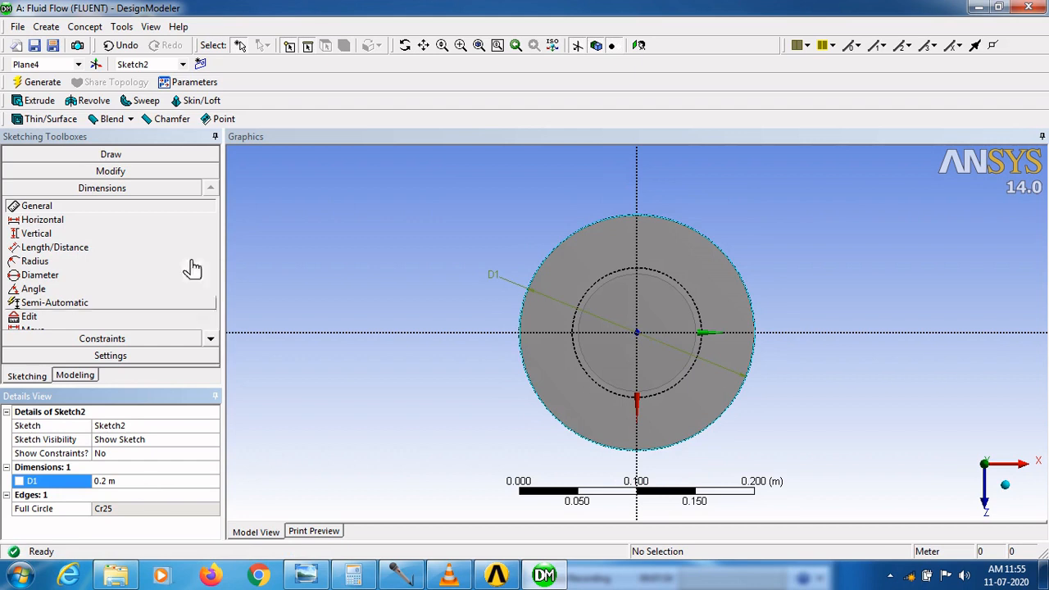
- Draw a horizontal line from the circle's centre to its leftmost point
left_click(127, 157)
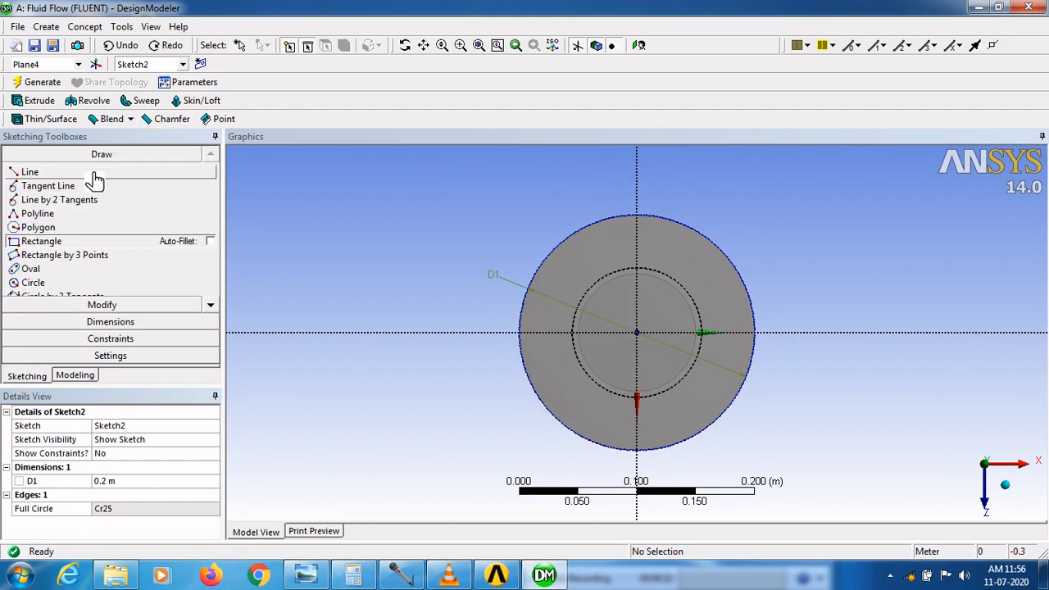
left_click(95, 179)
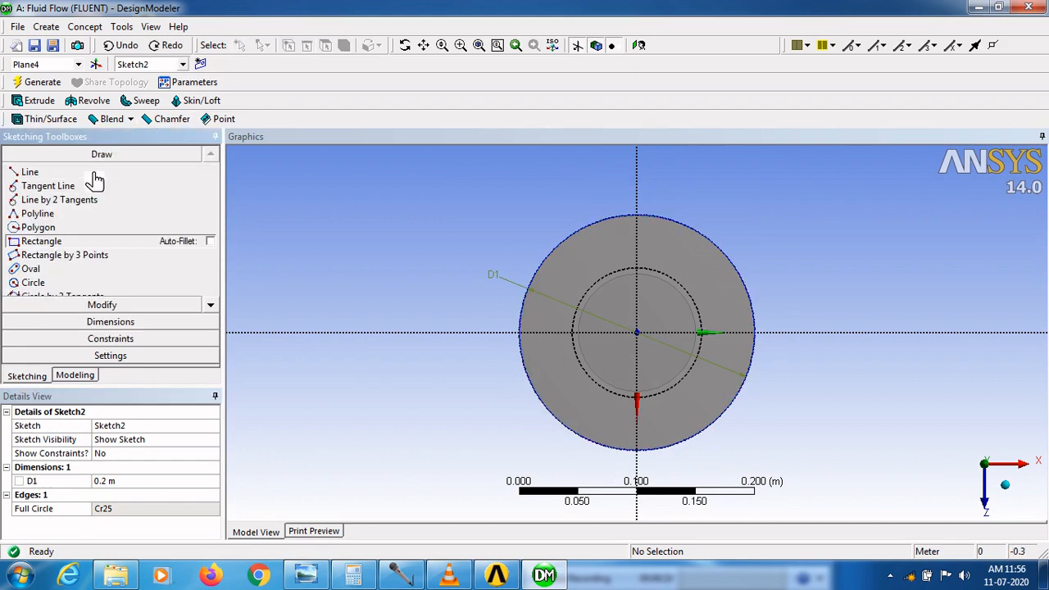
left_click(642, 334)
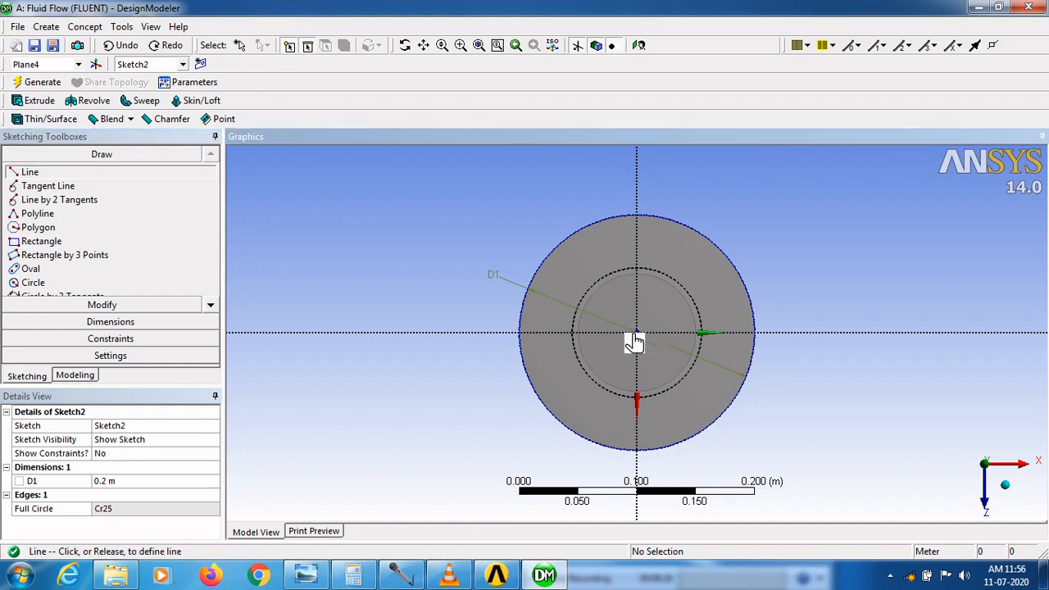
left_click(521, 334)
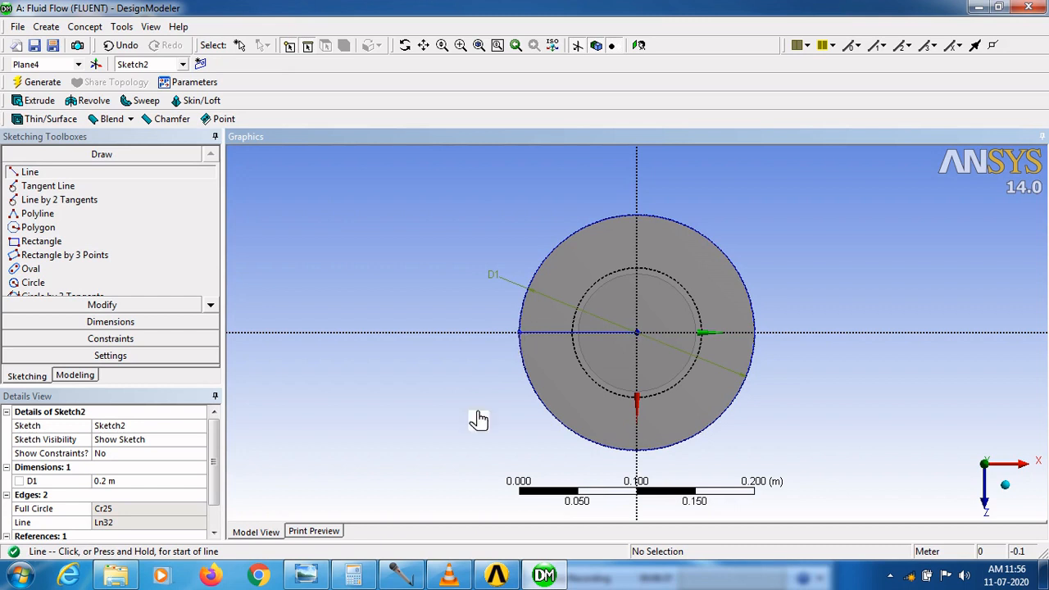
- Draw a narrow rectangle about 0.105 m long running downward from the horizontal line's outer end
left_click(86, 239)
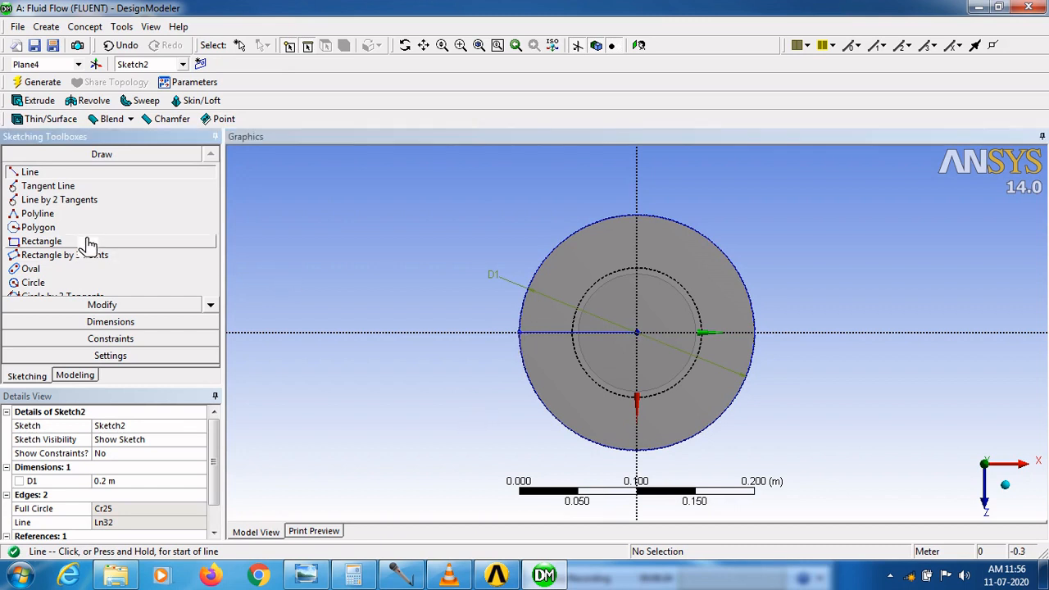
left_click(526, 338)
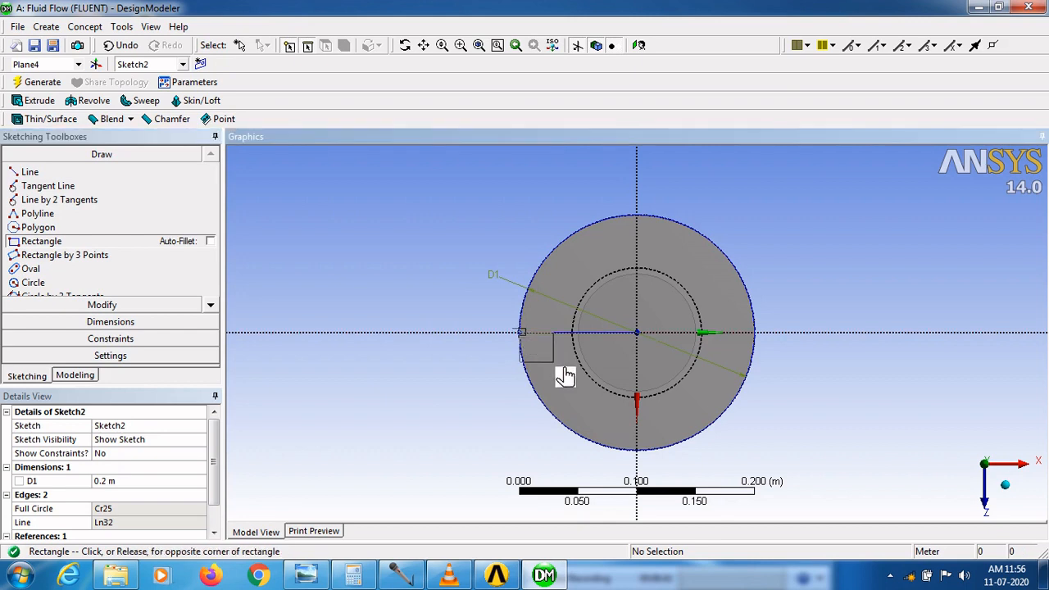
left_click(561, 456)
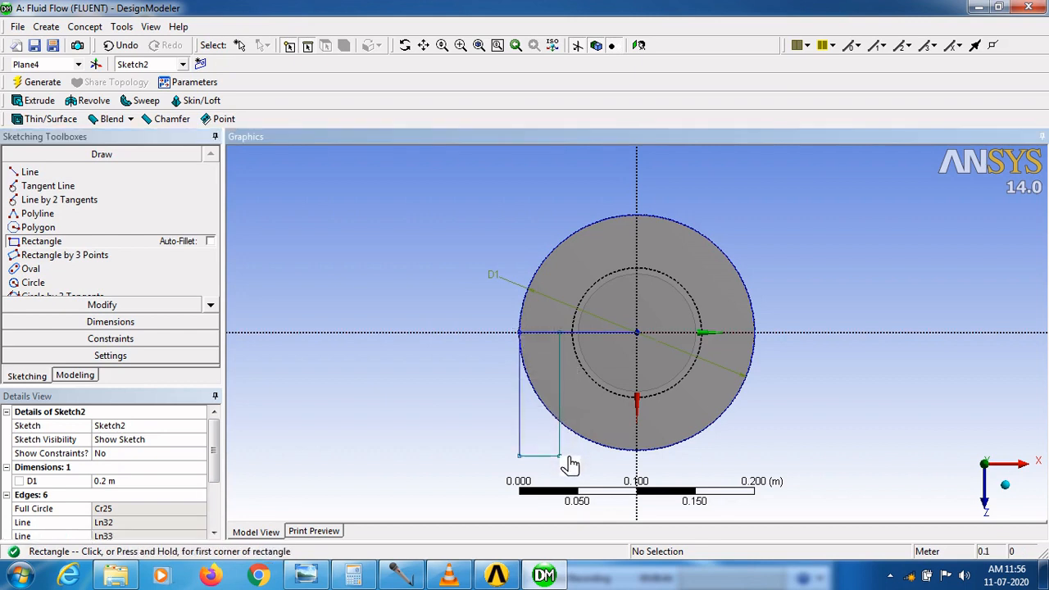
- Dimension the rectangle's long side, running downward from the horizontal line, and set it to 0.15 m
left_click(121, 322)
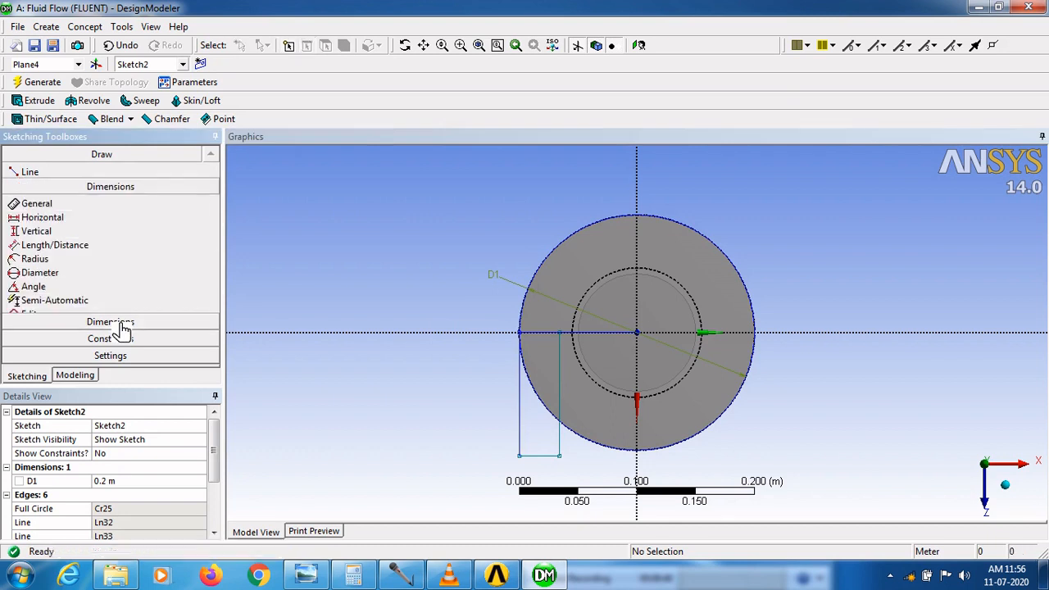
left_click(531, 424)
left_click(487, 403)
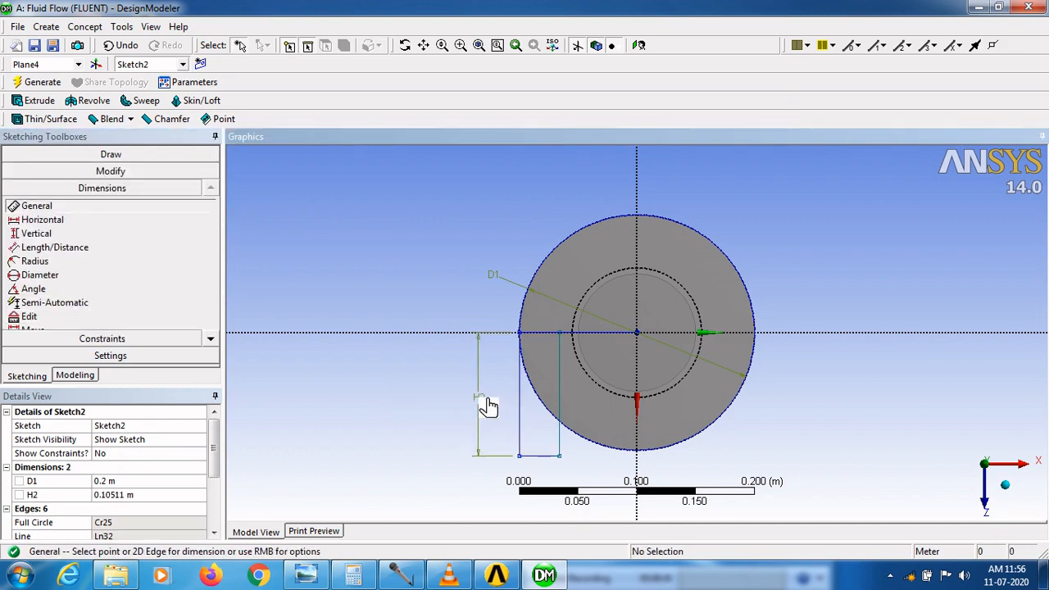
left_click(143, 495)
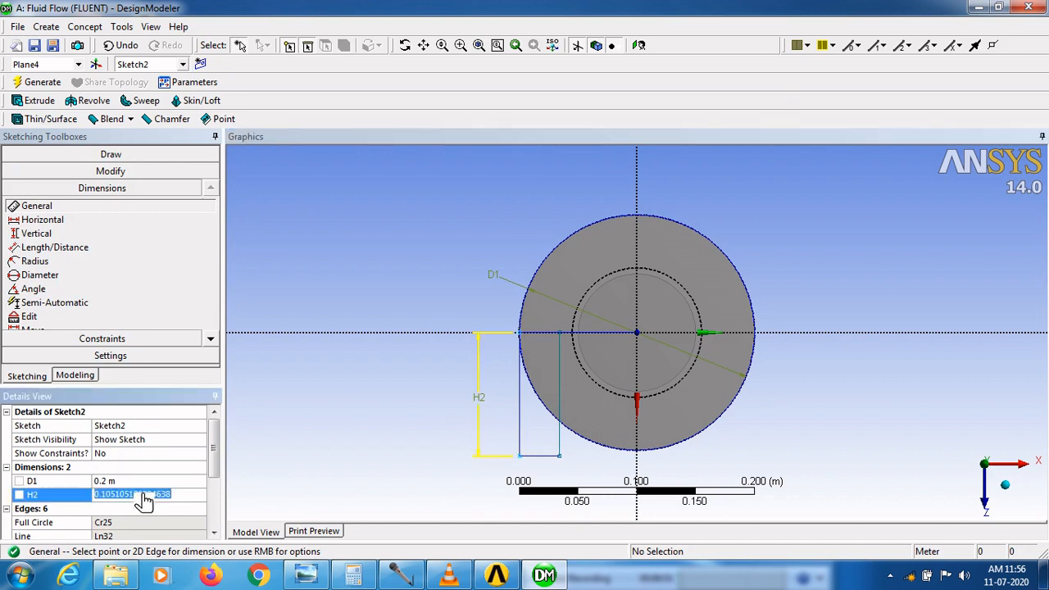
type("0.0")
key("Return")
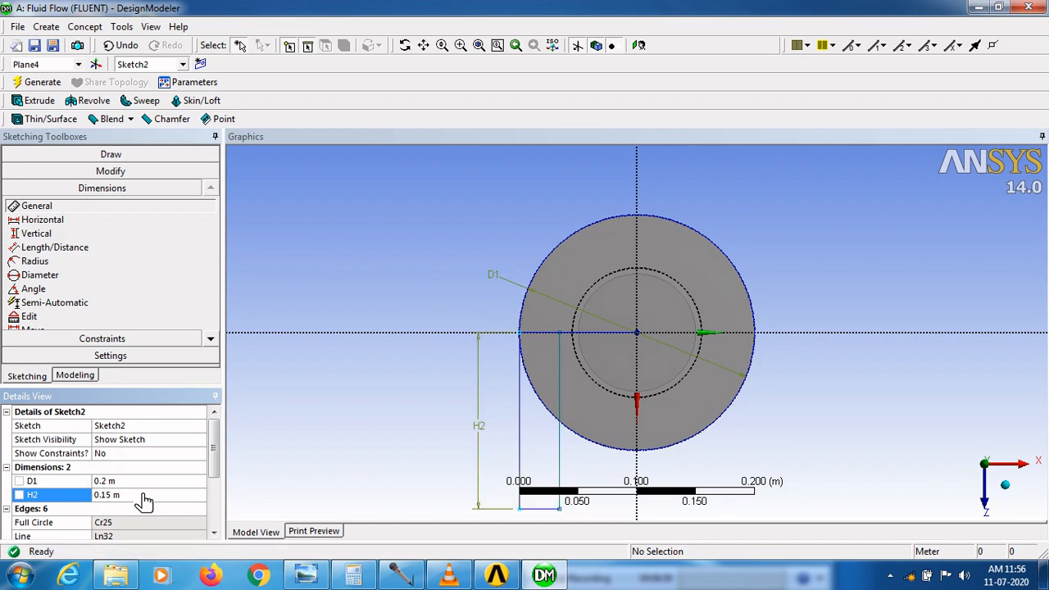
- Dimension the rectangle's short lower edge and set its width to 0.05 m
left_click(552, 515)
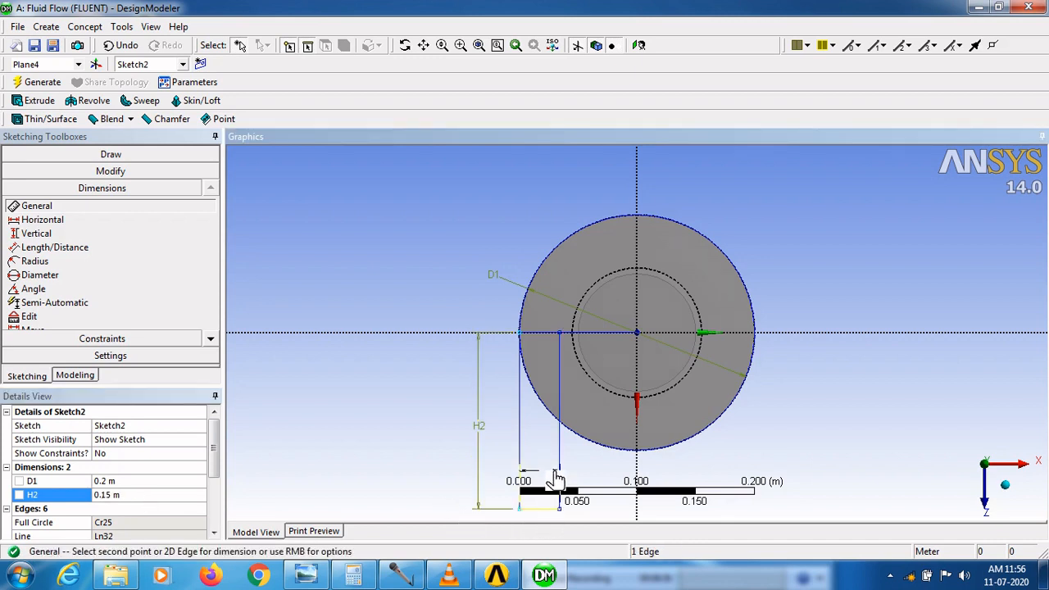
left_click(553, 492)
left_click(137, 509)
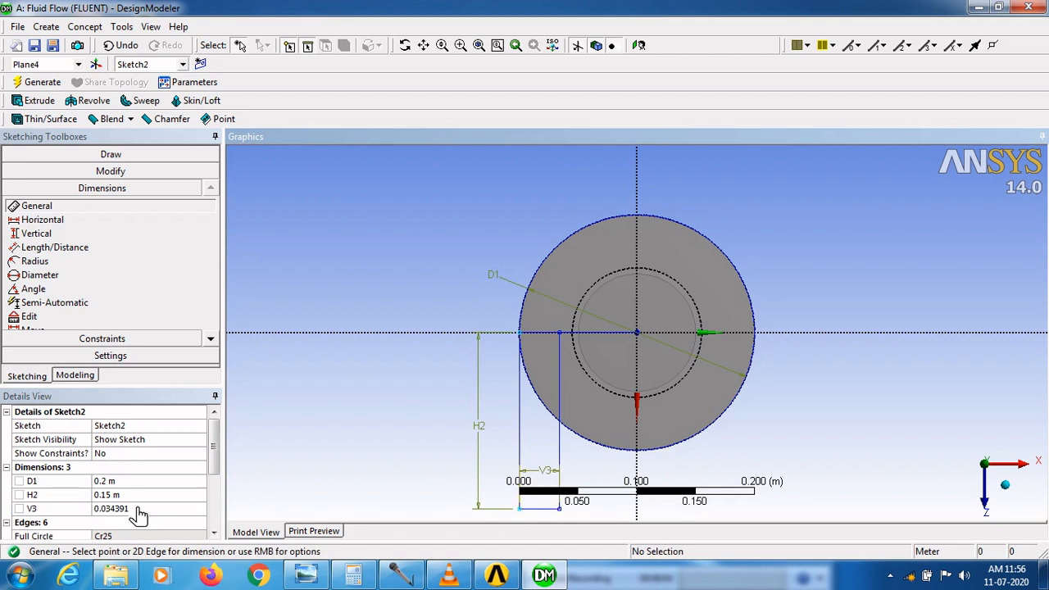
double_click(138, 509)
type("0.05")
key("Return")
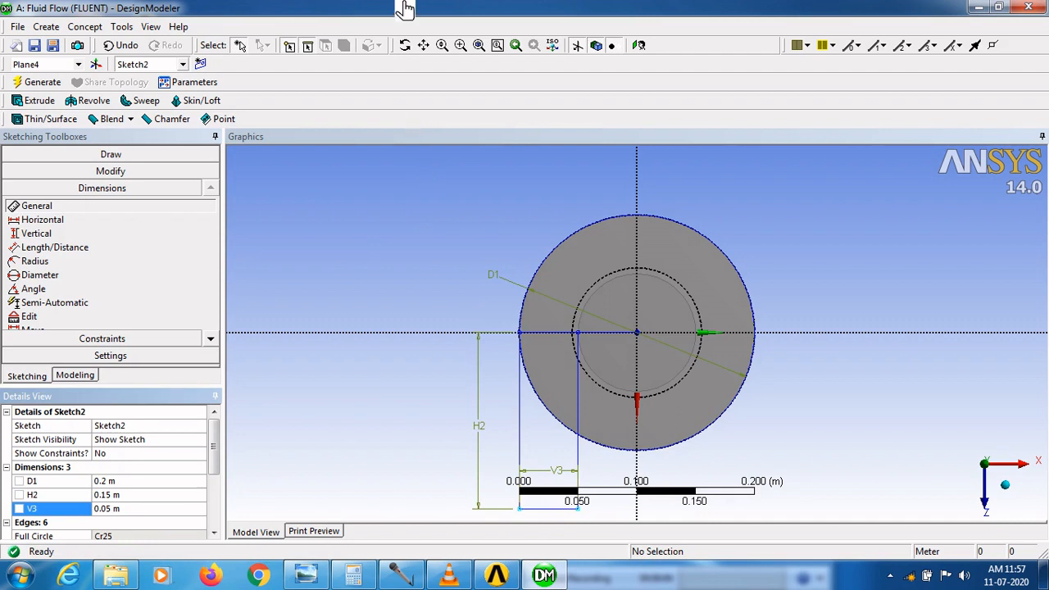
- Trim the circle, the horizontal line and the rectangle's edges inside the circle, keeping only the arc that closes the rectangle's profile
left_click(450, 46)
left_click_drag(614, 210, 618, 244)
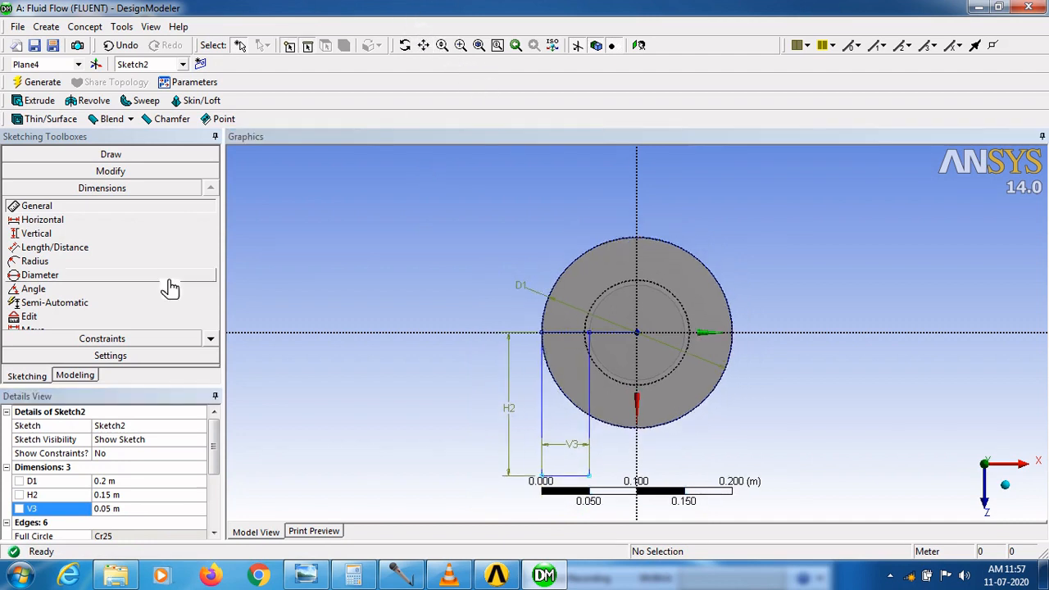
left_click(131, 172)
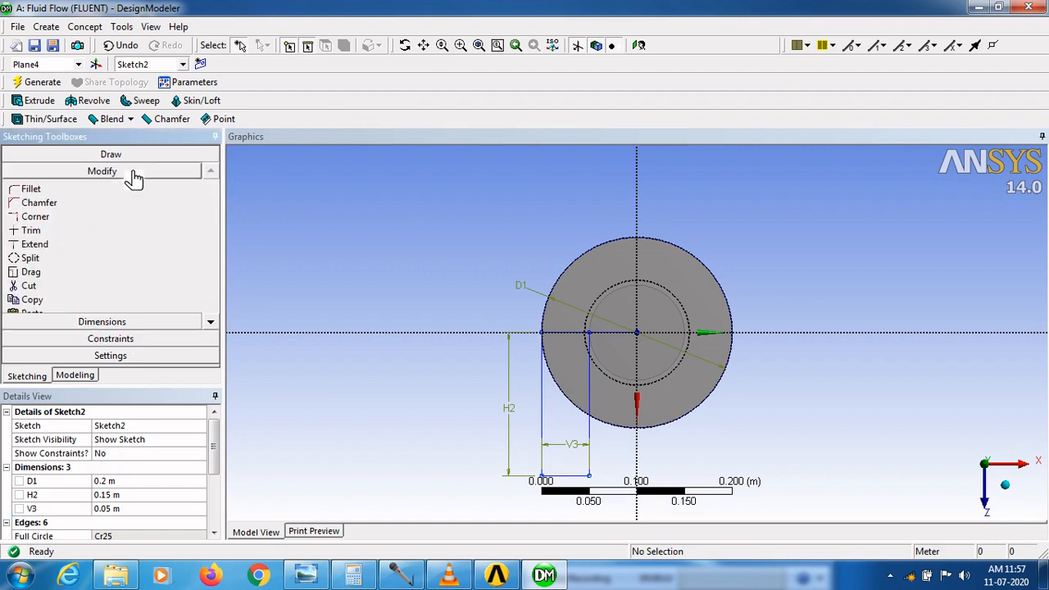
left_click(60, 234)
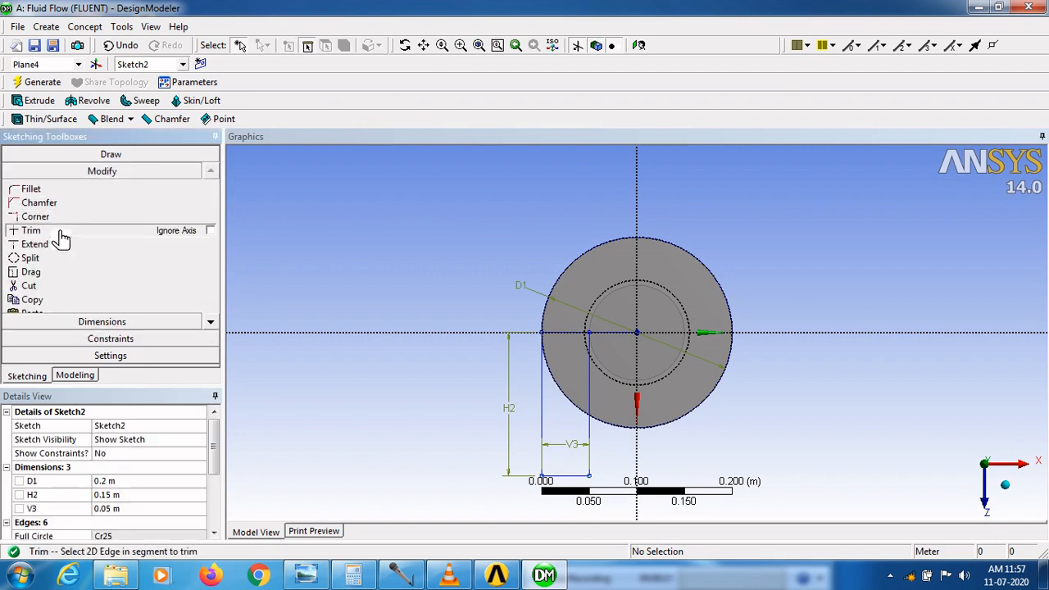
left_click(593, 263)
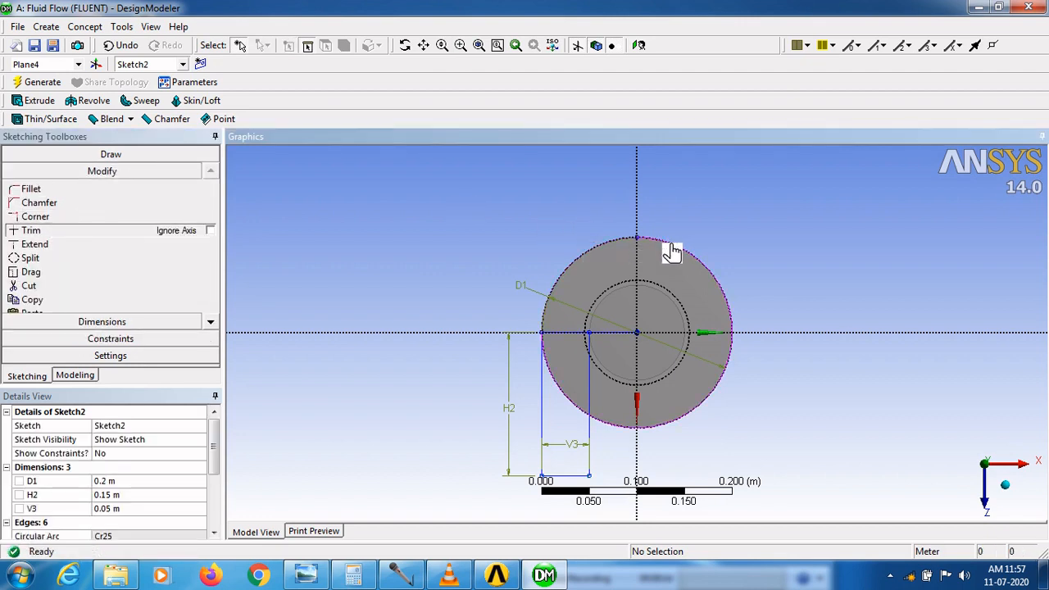
left_click(599, 369)
left_click(599, 343)
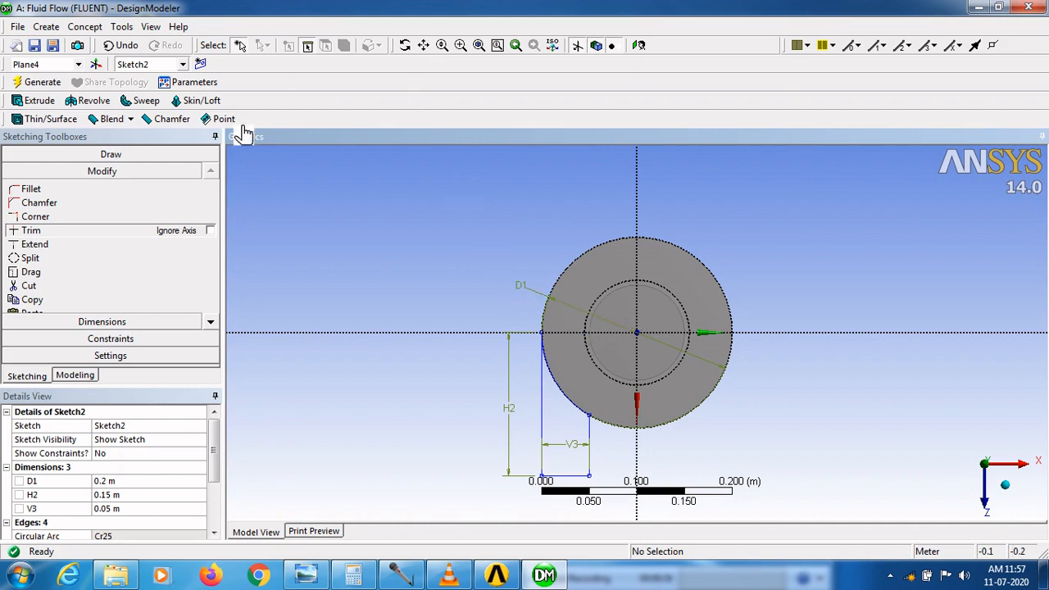
- Start an Extrude of the trimmed inlet sketch as Add Material and set its direction to Reversed
left_click(79, 376)
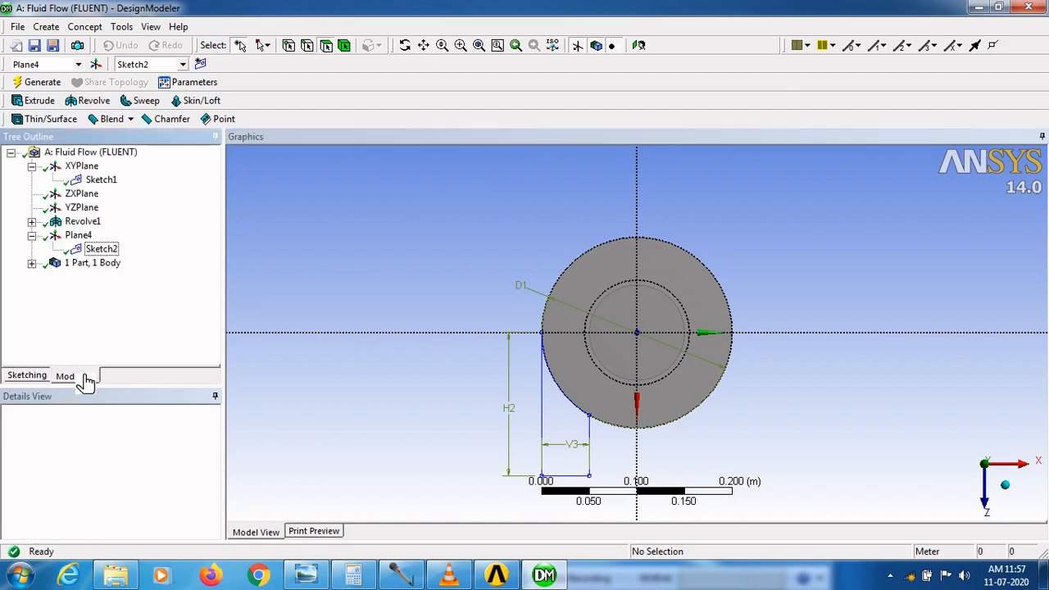
left_click(49, 101)
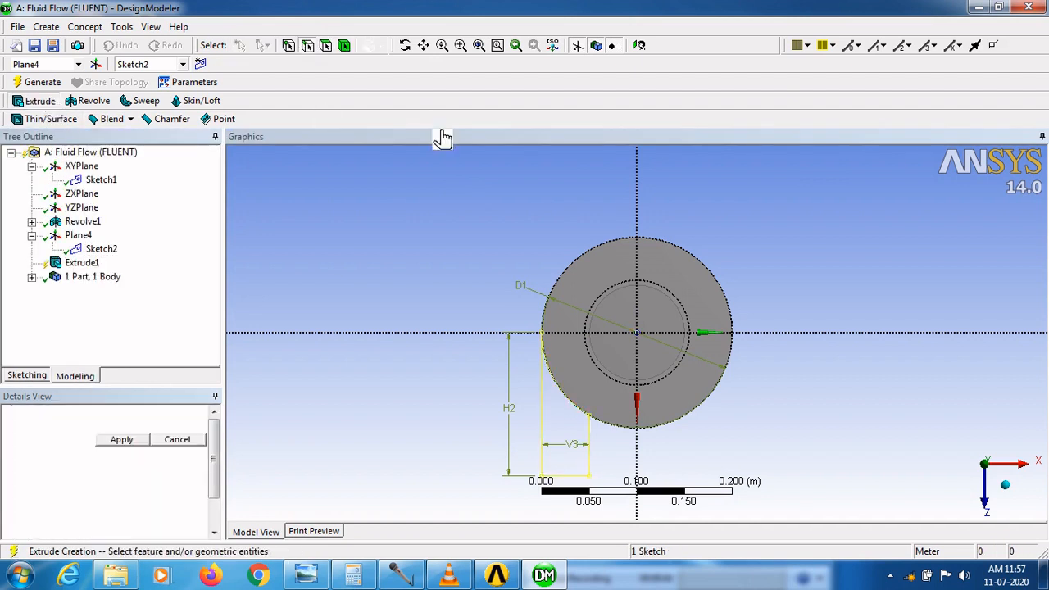
left_click(447, 47)
left_click_drag(653, 287, 672, 366)
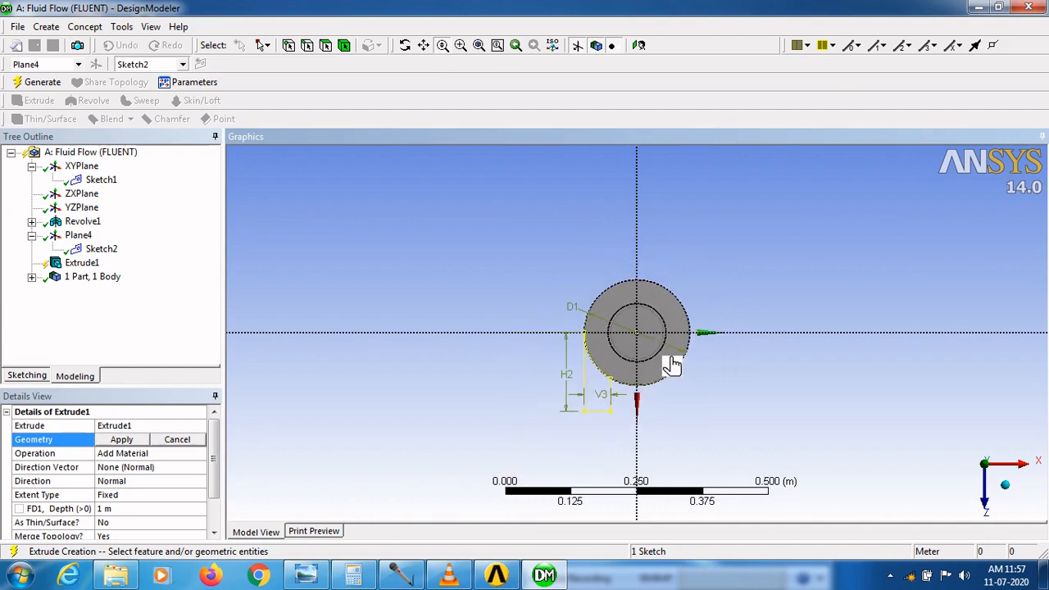
left_click(405, 45)
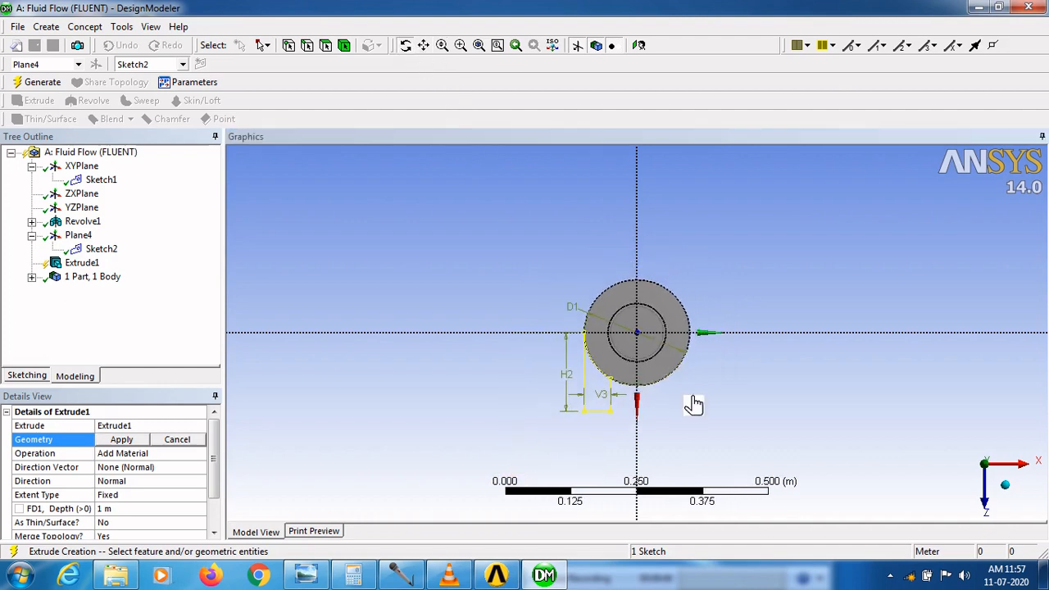
left_click_drag(689, 404, 616, 376)
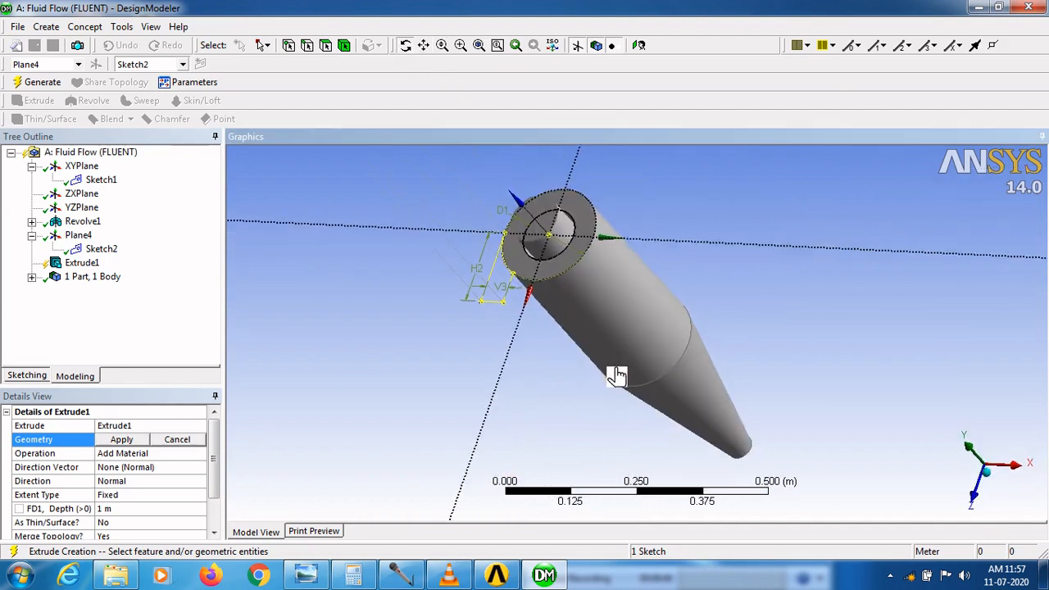
left_click(411, 47)
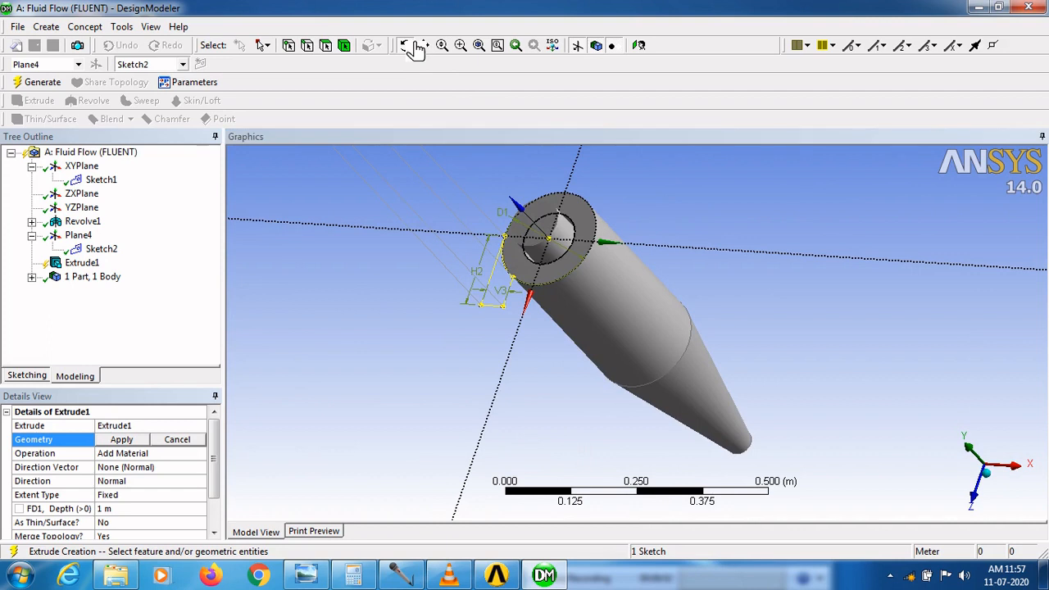
left_click(129, 484)
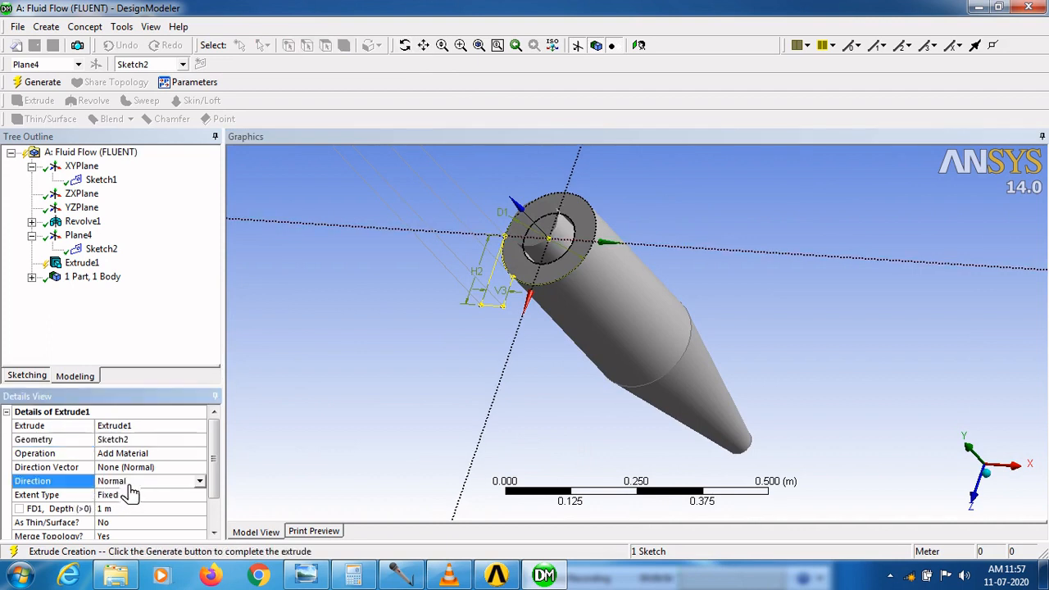
left_click(200, 482)
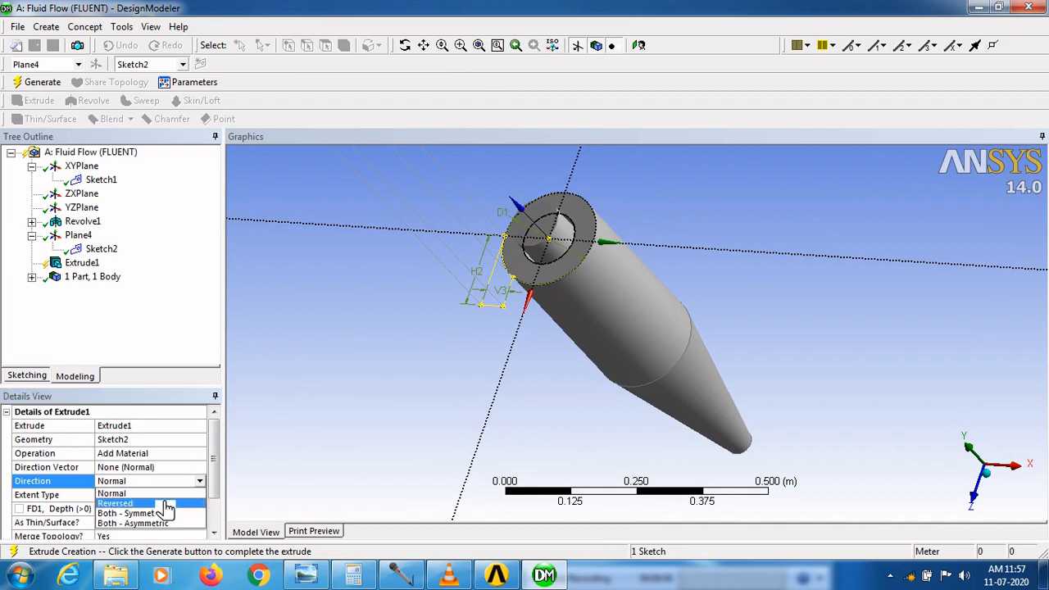
left_click(167, 504)
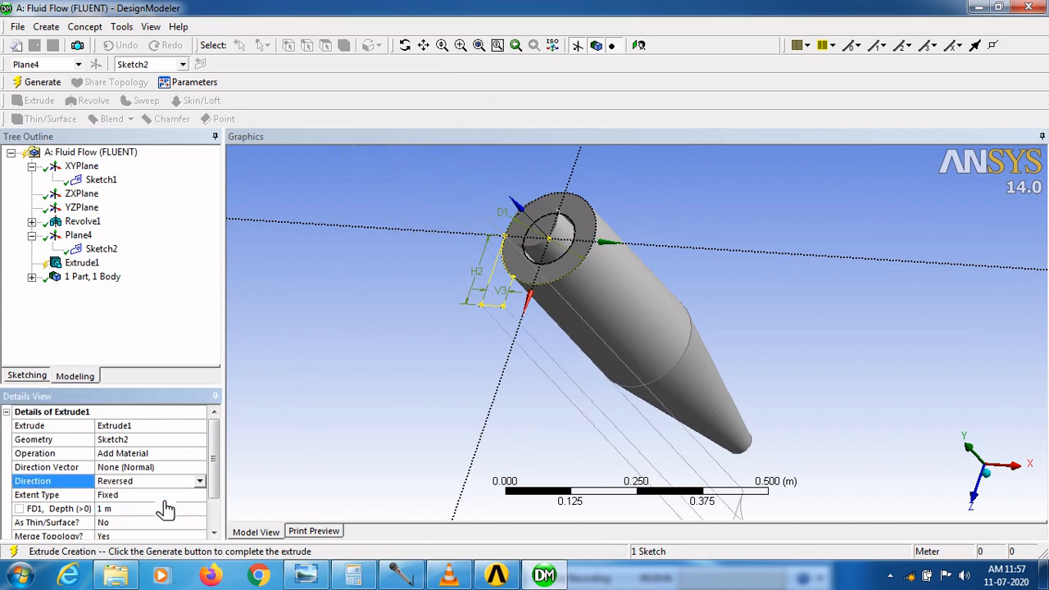
- Set the extrusion depth to 0.1 m and generate the rectangular duct
left_click(132, 514)
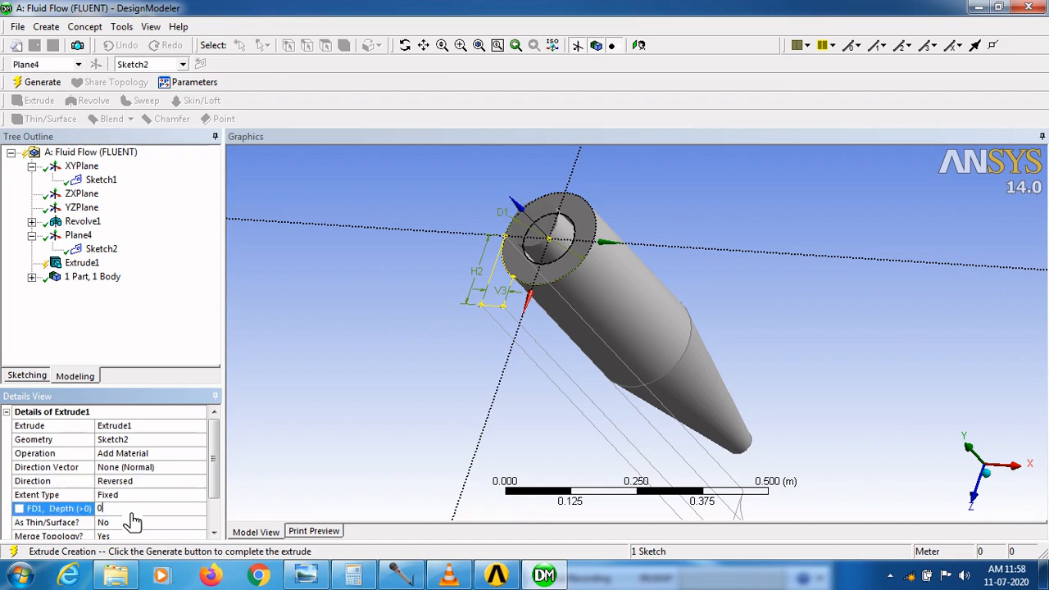
key("Return")
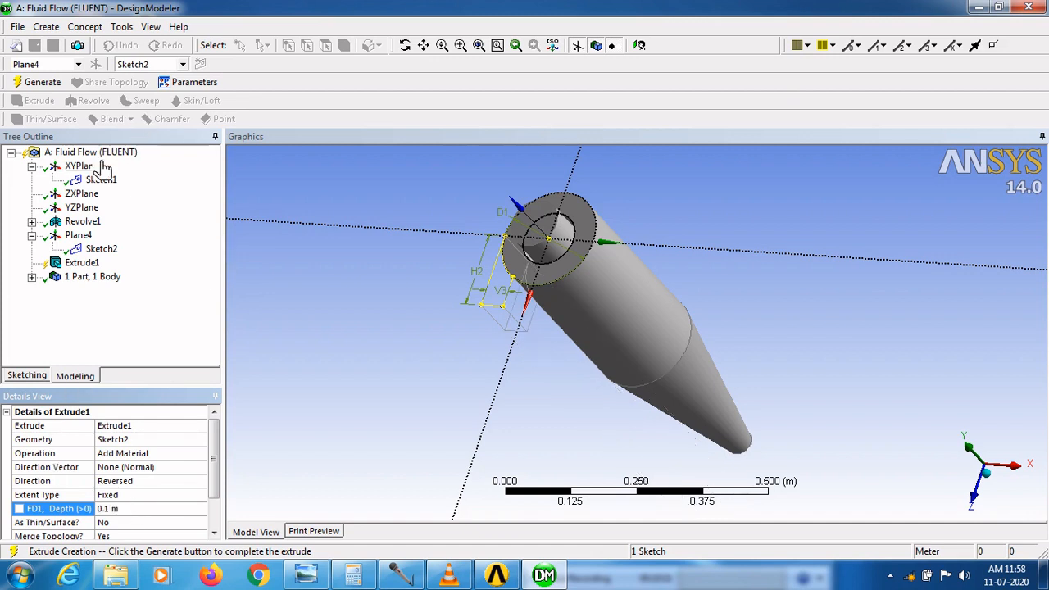
left_click(57, 83)
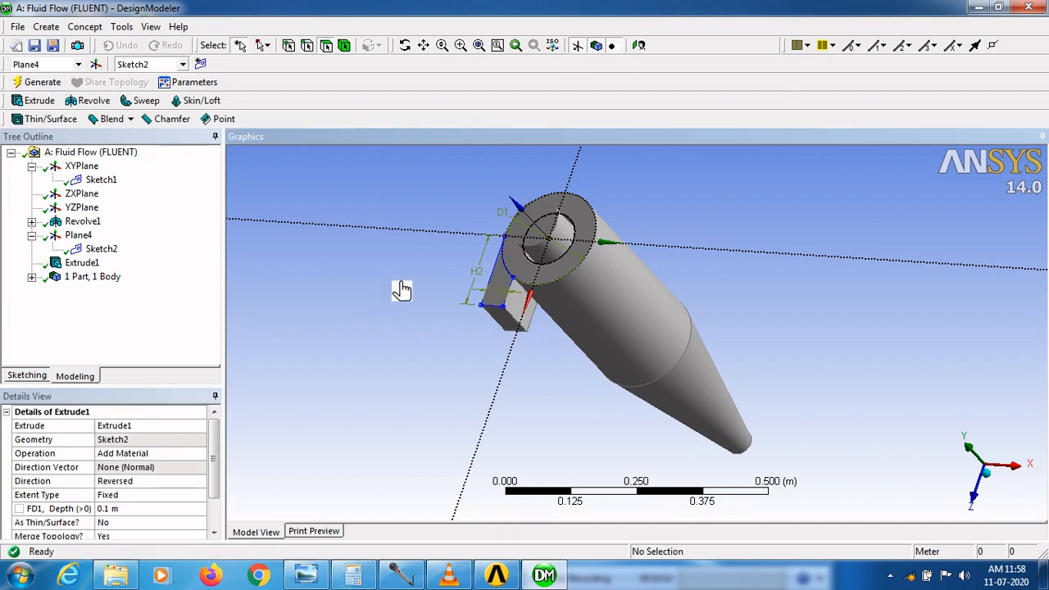
- Hide the plane axes and sketch display so that only the solid body is shown
left_click(581, 46)
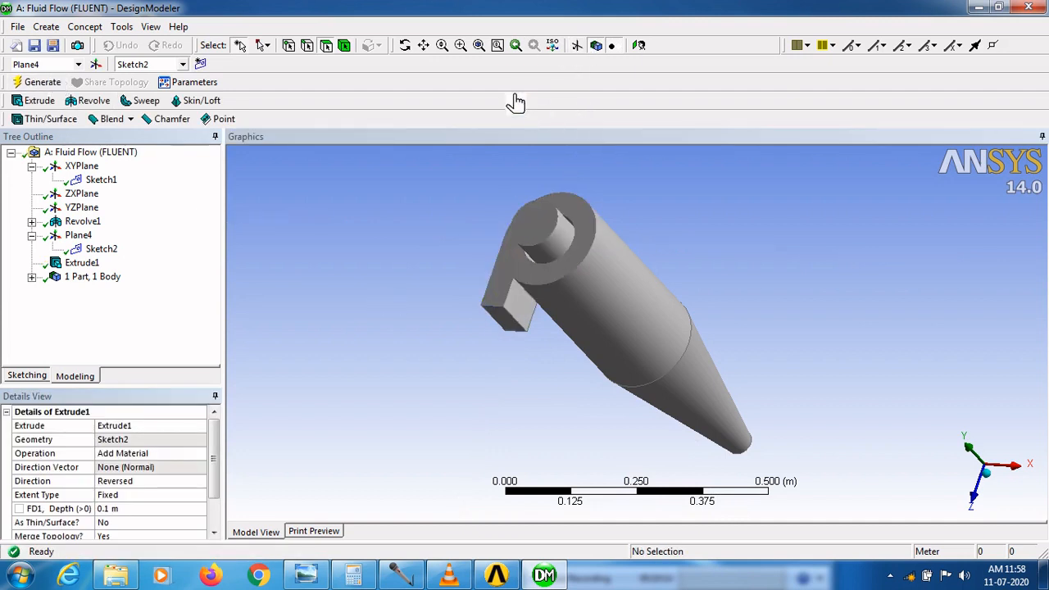
left_click(406, 46)
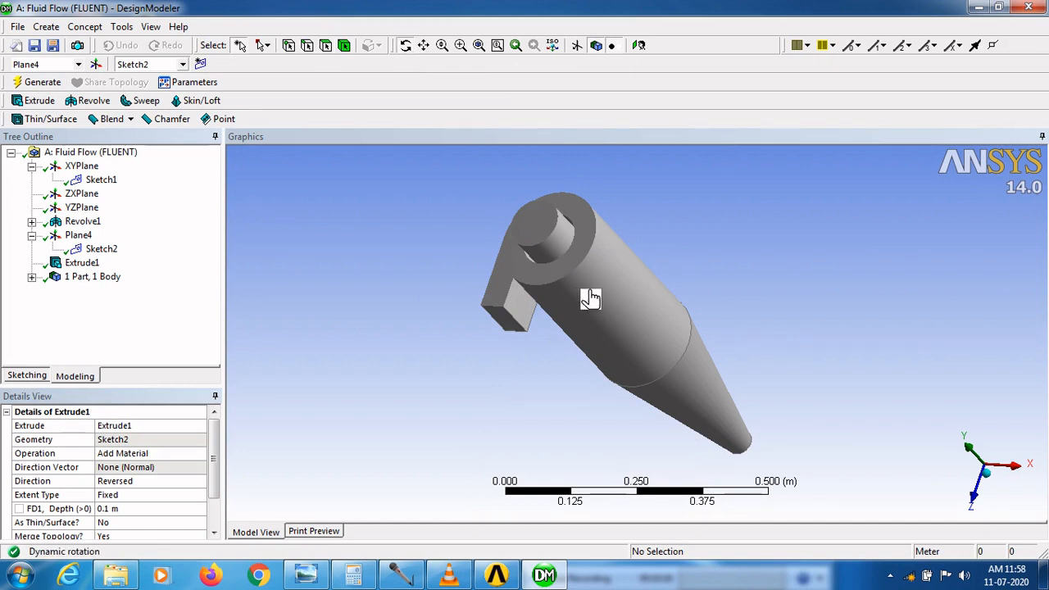
mouse_move(591, 297)
left_mouse_down()
mouse_move(686, 286)
mouse_move(534, 276)
mouse_move(562, 295)
mouse_move(664, 281)
mouse_move(578, 287)
left_mouse_up()
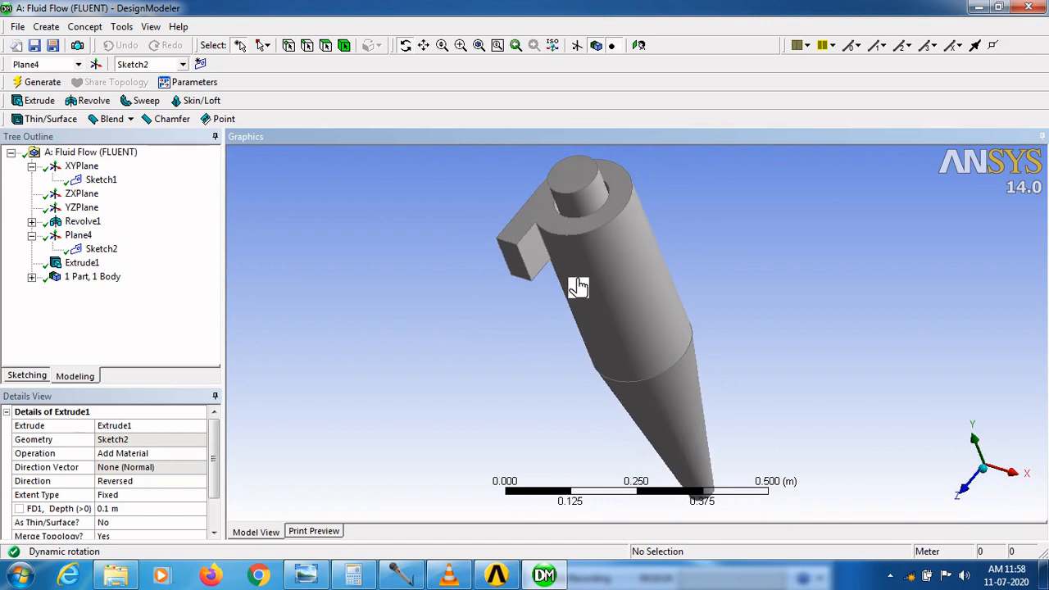
left_click(413, 47)
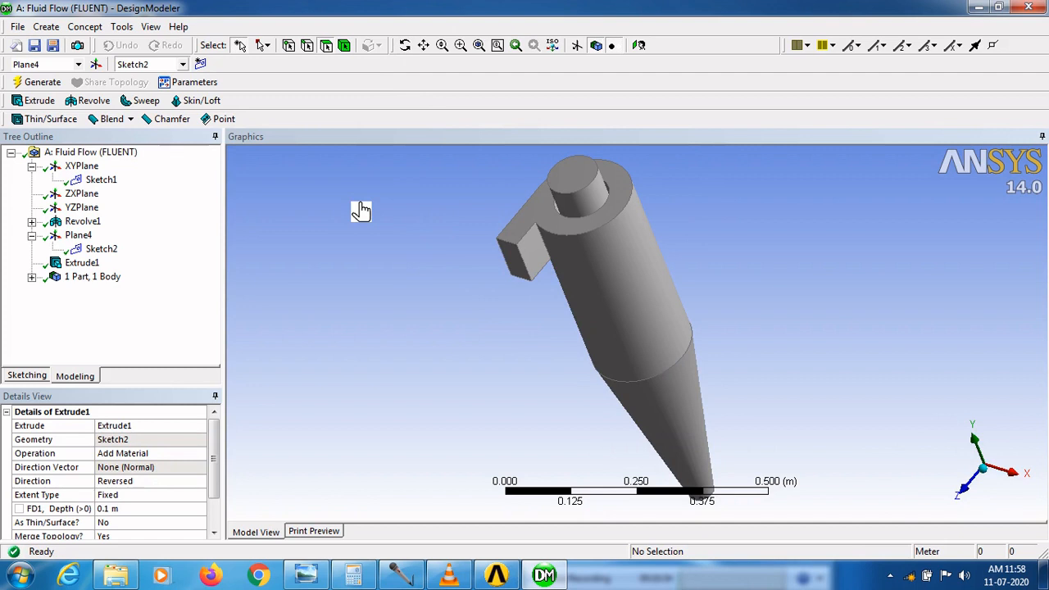
- Create a named selection called "inlet" on the rectangular duct's end face, generate it and check which face it highlights
left_click(519, 271)
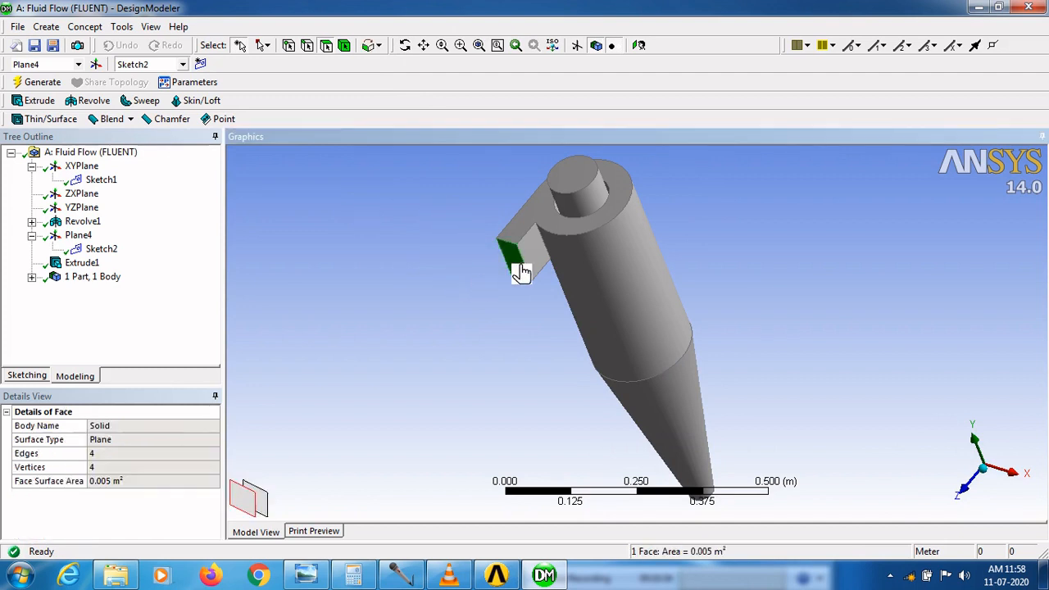
right_click(521, 273)
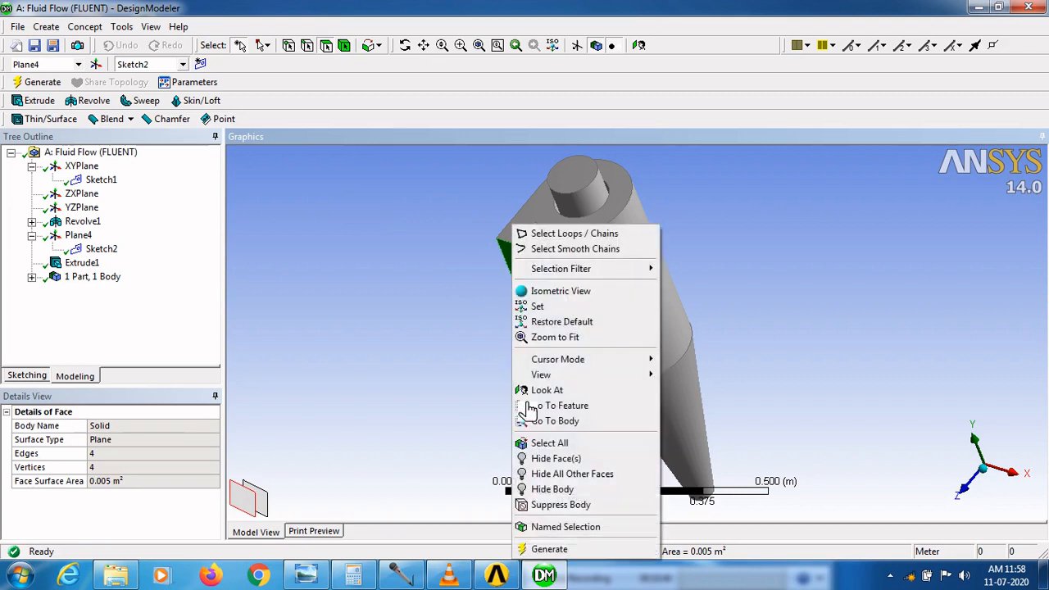
left_click(560, 529)
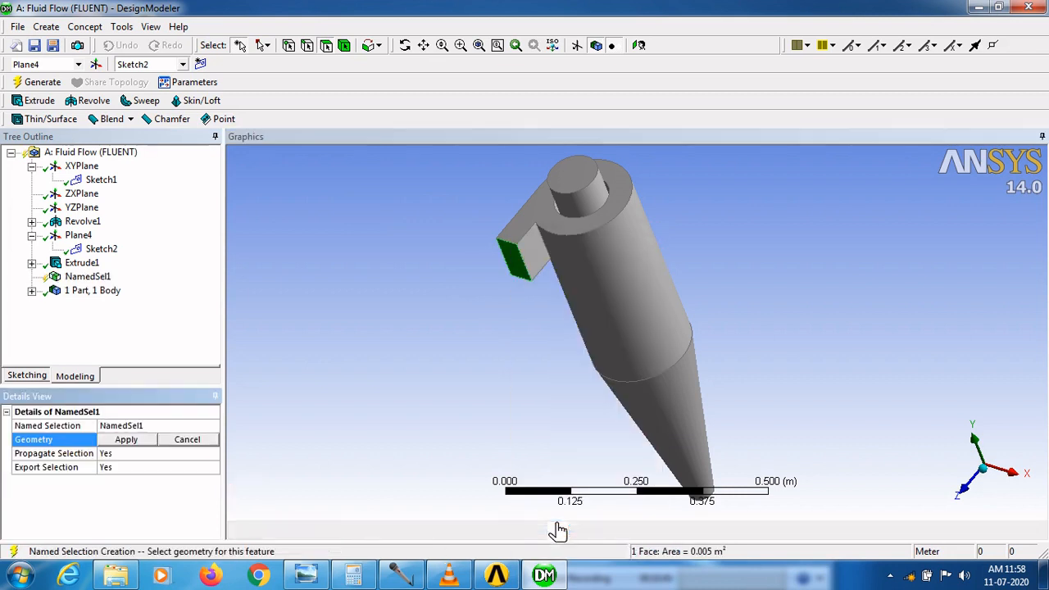
left_click(143, 435)
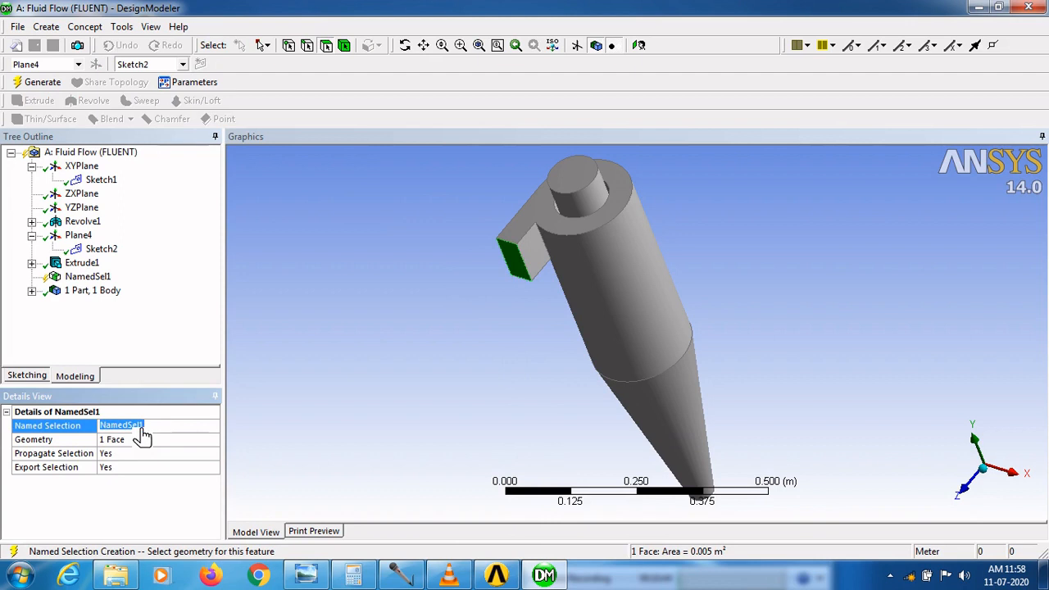
type("inlet")
left_click(54, 85)
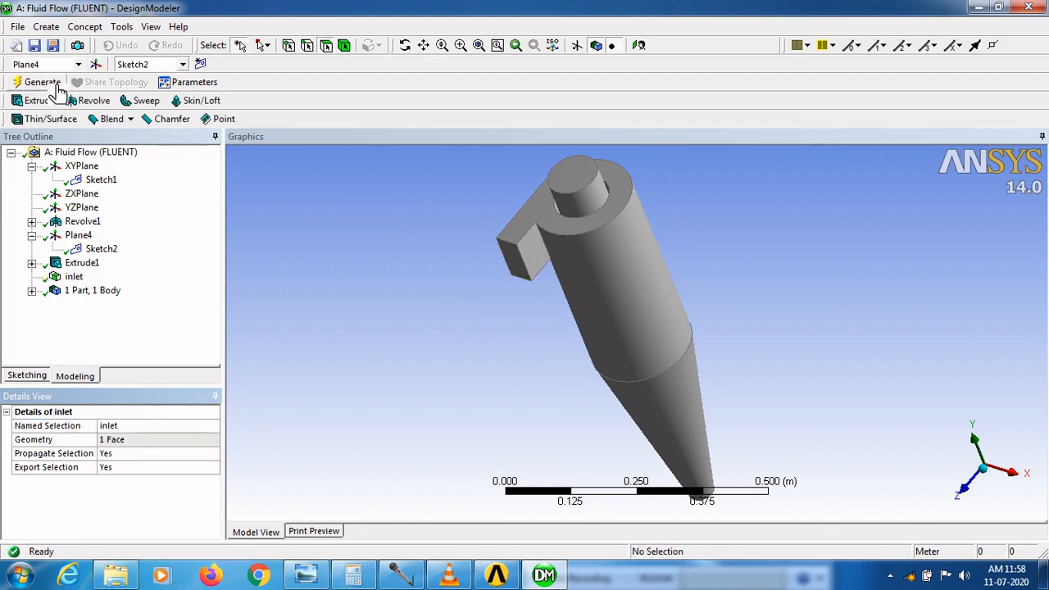
left_click(82, 278)
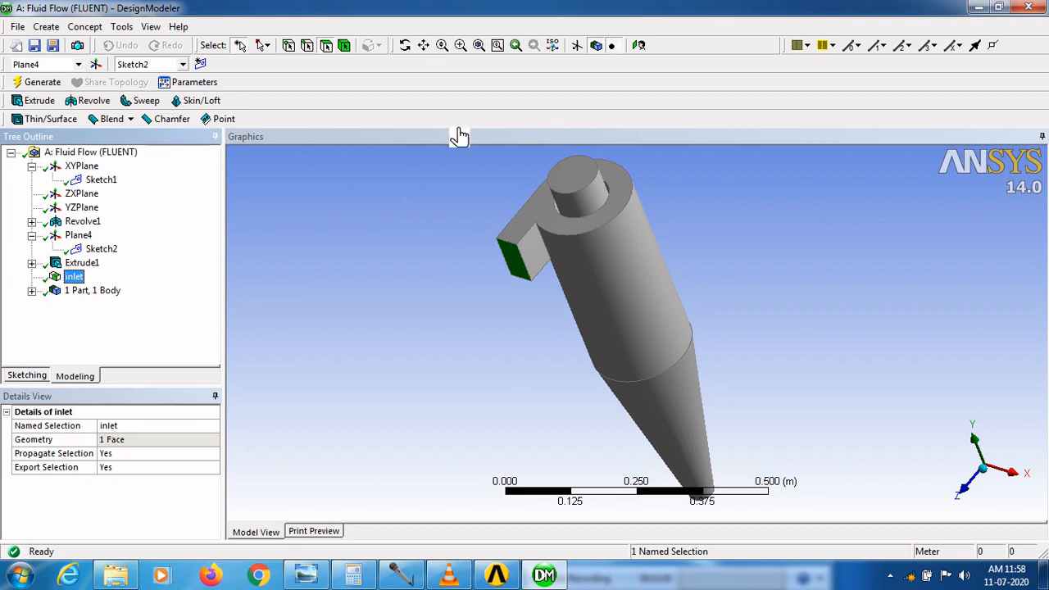
- Create a named selection called "outlet" on the upper circular end face of the central pipe and generate it
left_click(578, 188)
left_click(578, 188)
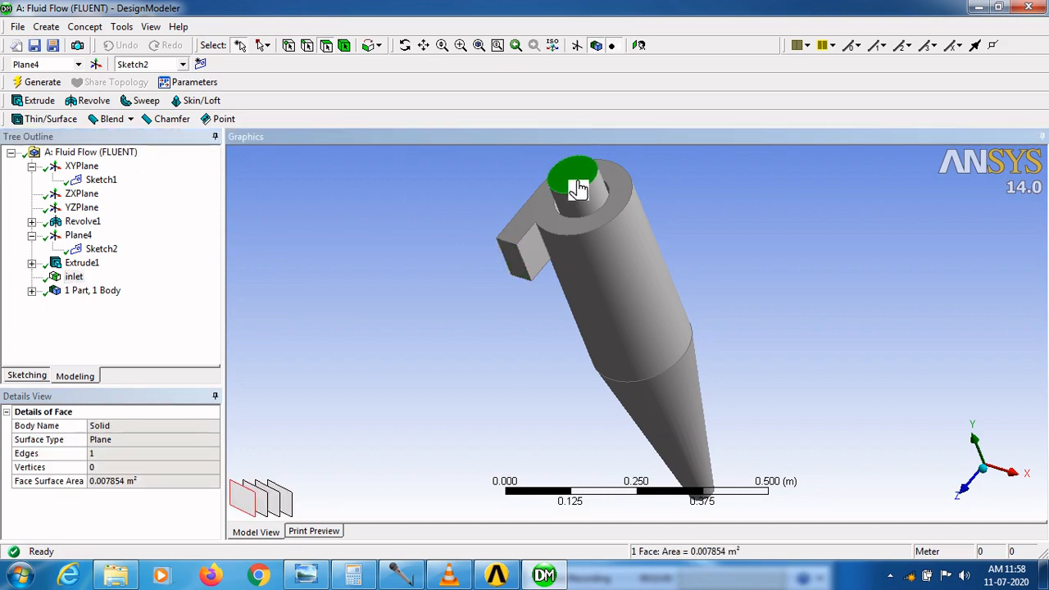
right_click(578, 189)
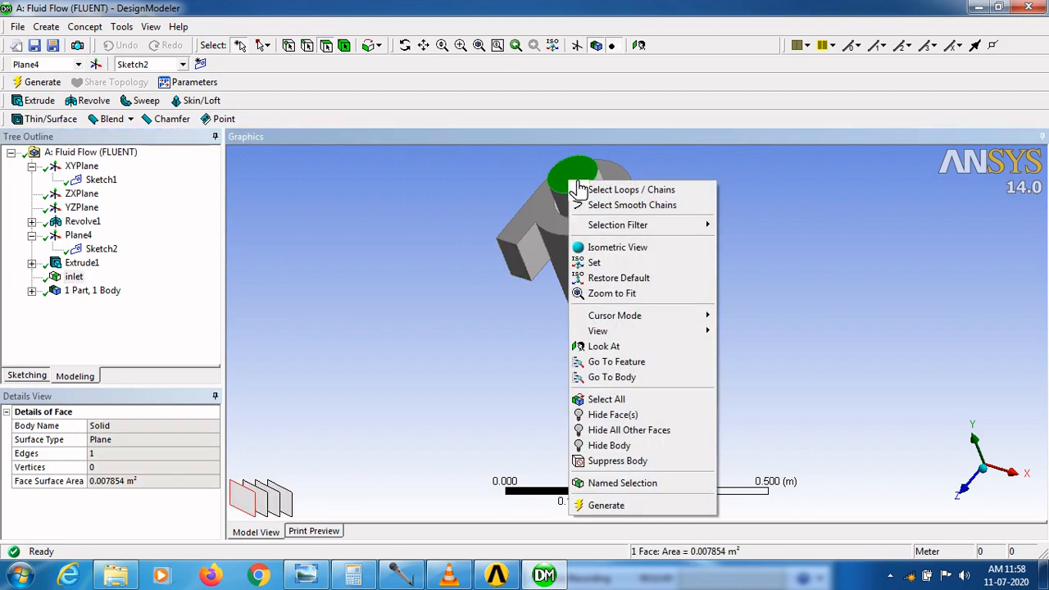
left_click(627, 483)
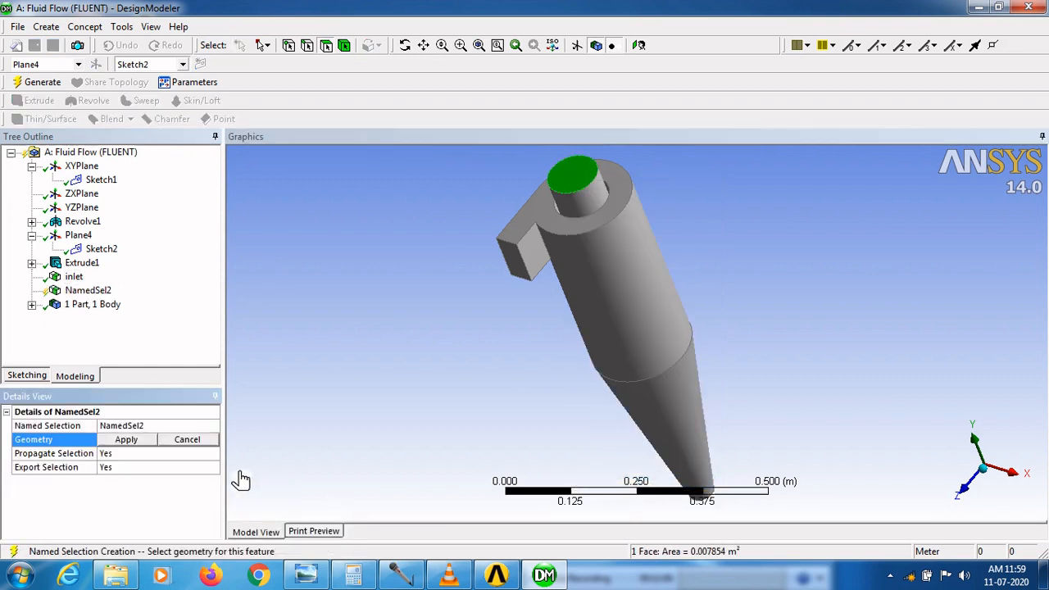
left_click(142, 438)
left_click(146, 427)
type("outlet")
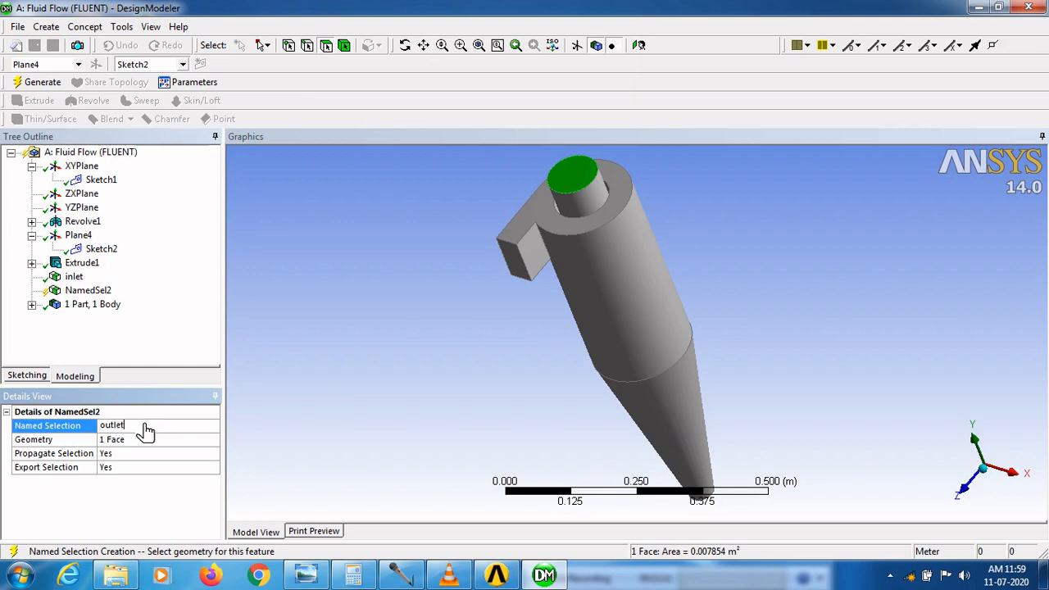
key("Return")
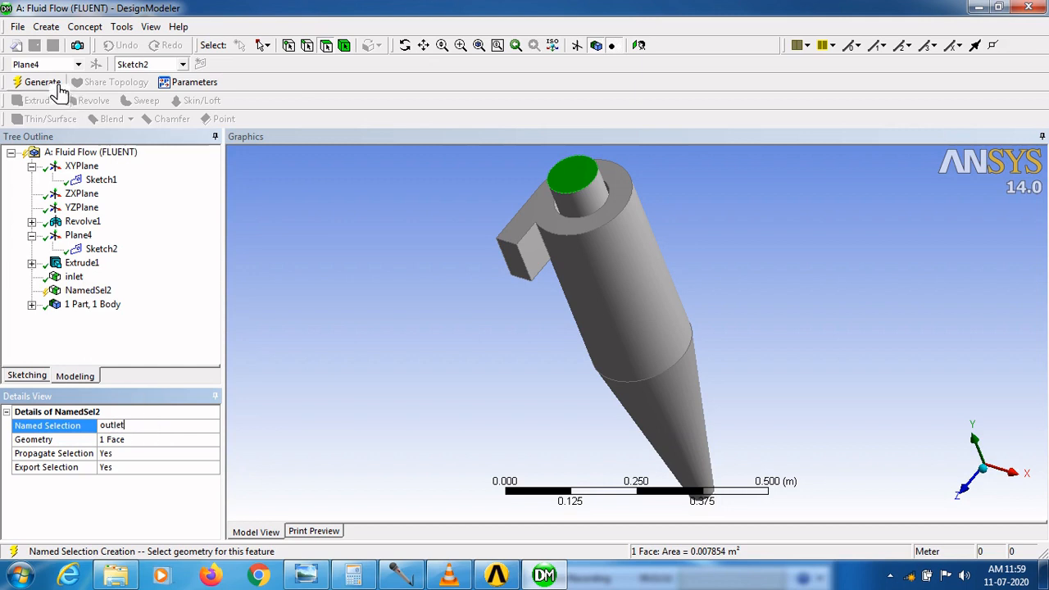
left_click(56, 82)
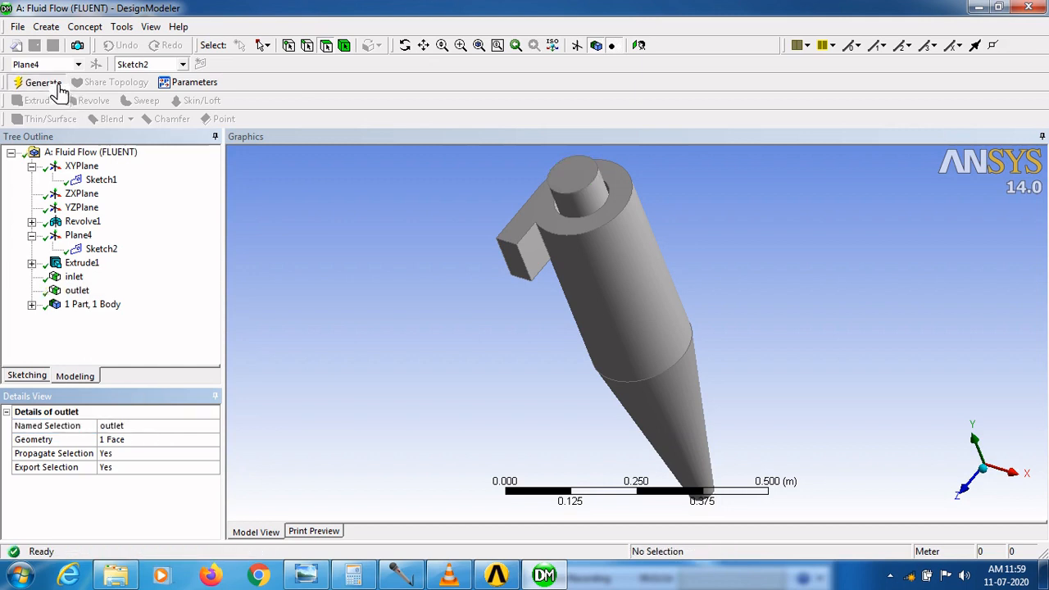
- Create a named selection called "collectionbin" on the small circular end face of the cone and generate it
left_click(405, 45)
left_click_drag(628, 319, 757, 204)
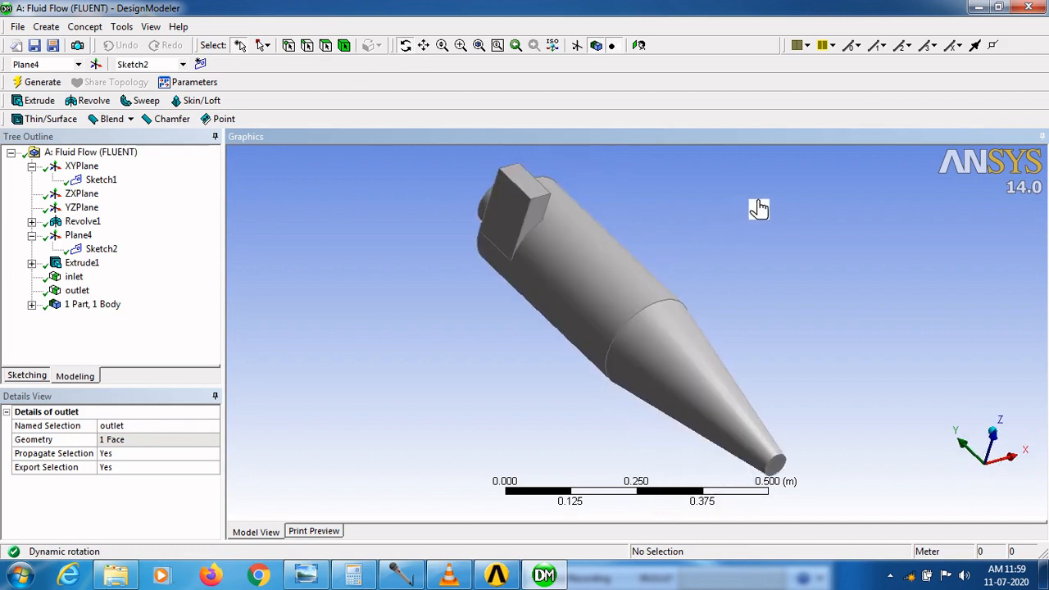
left_click(418, 46)
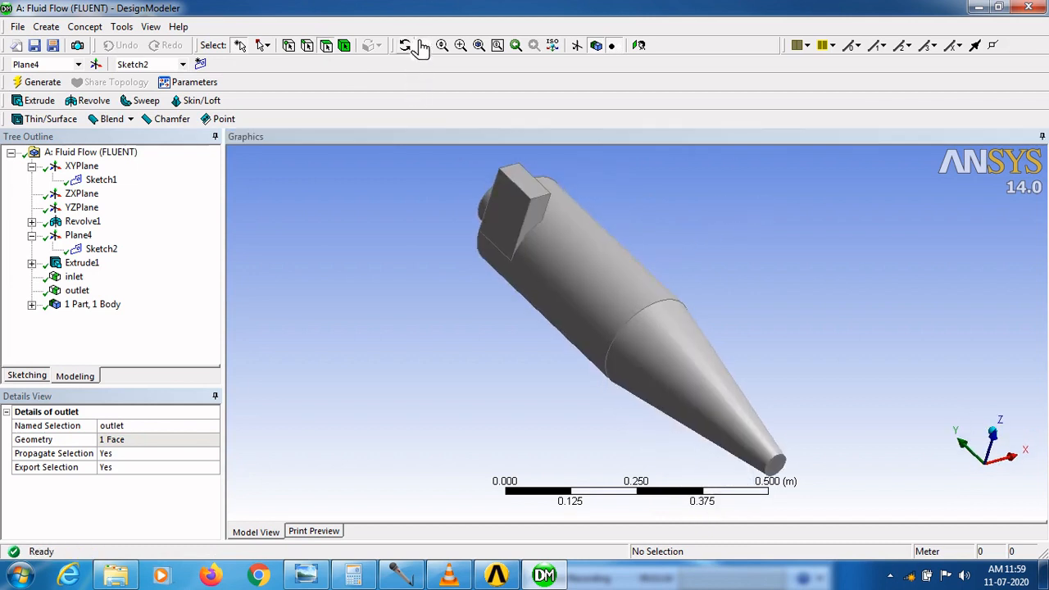
left_click(786, 469)
right_click(789, 473)
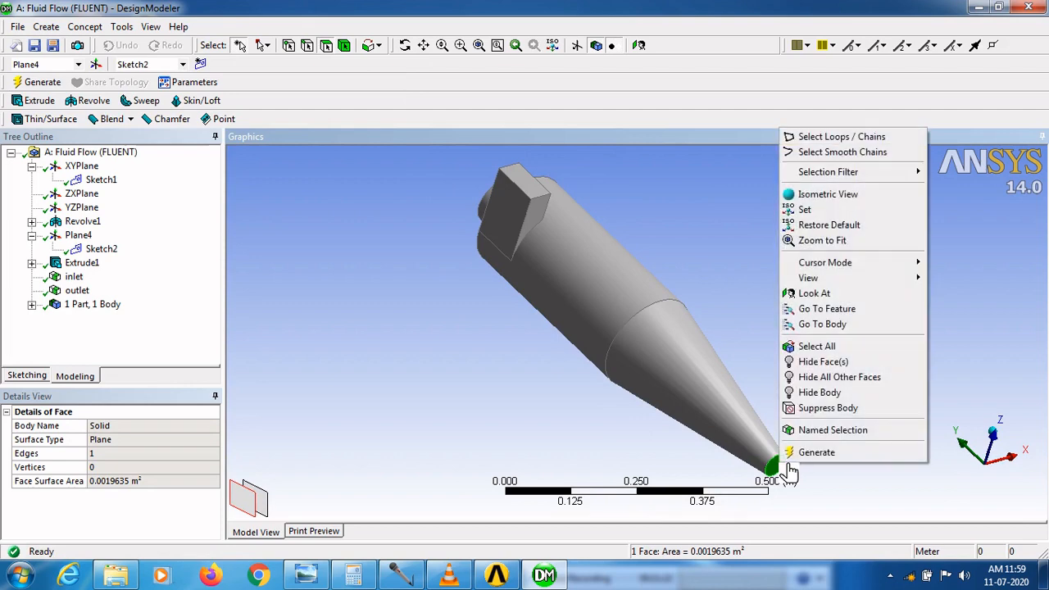
left_click(812, 437)
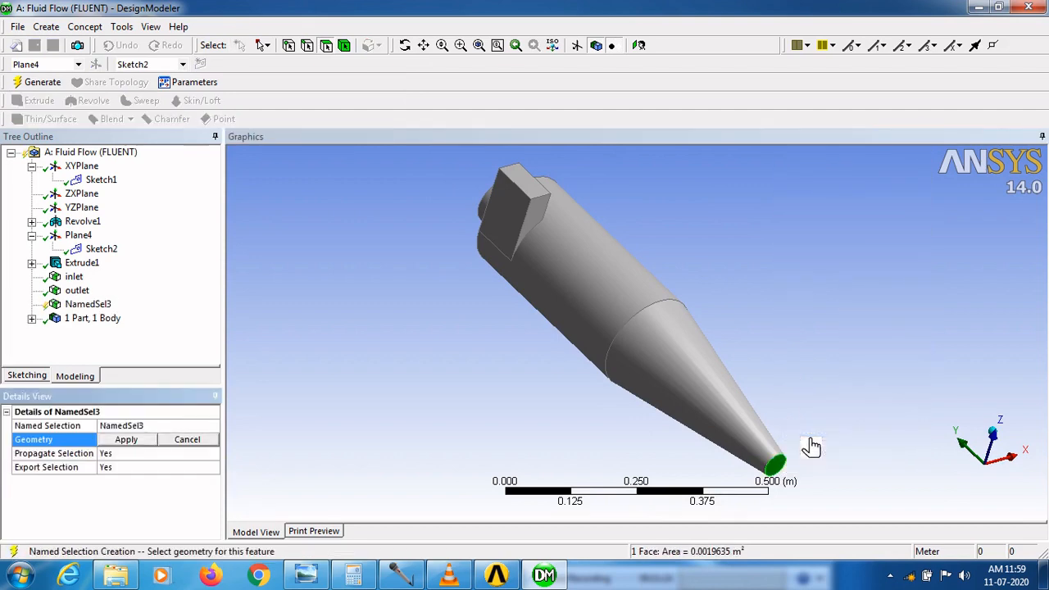
left_click(127, 440)
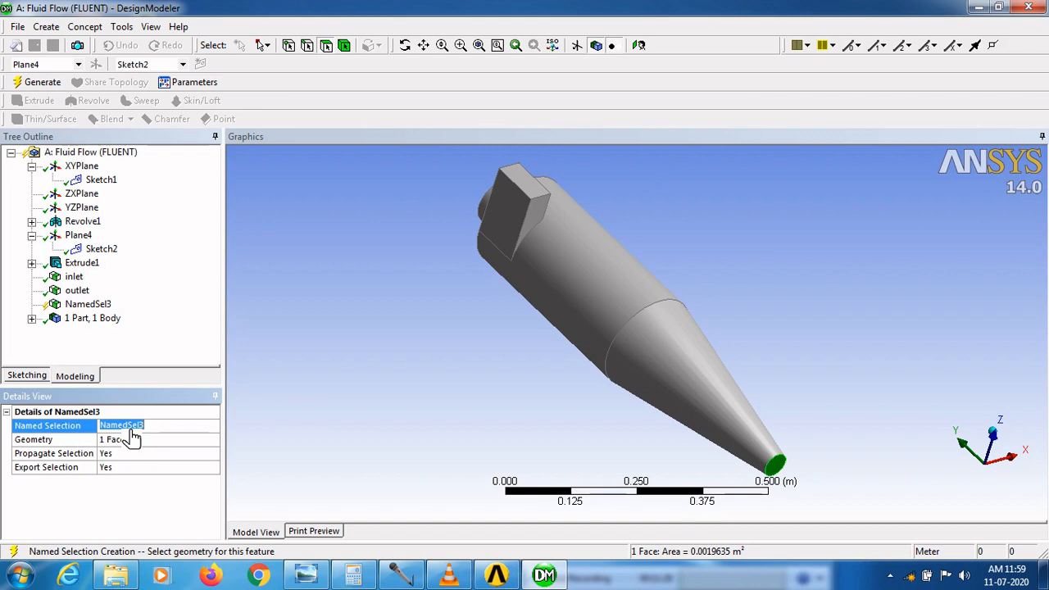
type("collection bin")
left_click(47, 84)
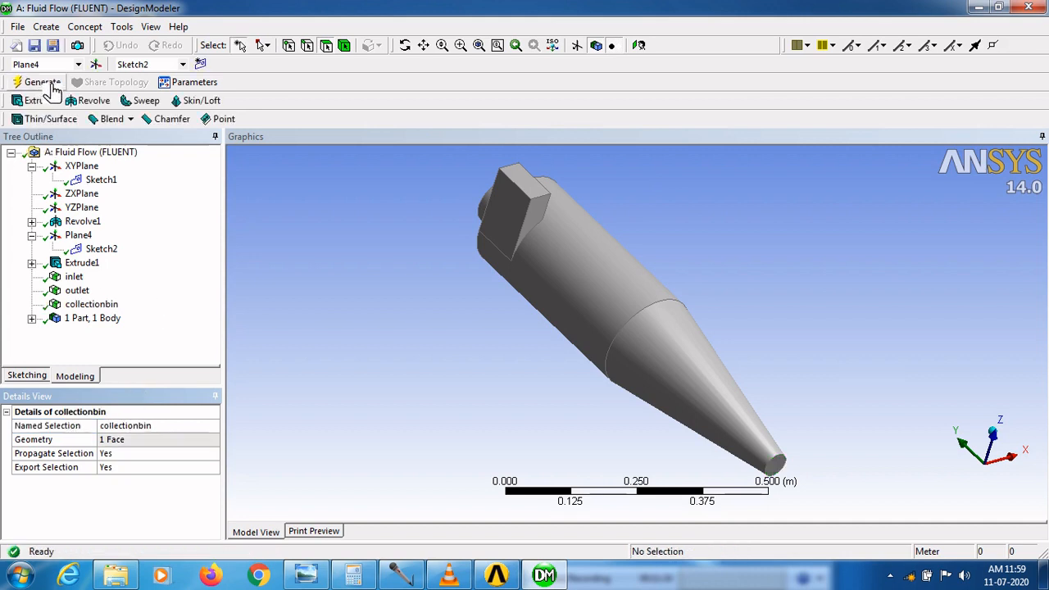
- Check which faces the inlet, outlet and collectionbin named selections highlight and inspect the body from another angle
left_click(75, 277)
left_click(79, 290)
left_click(98, 305)
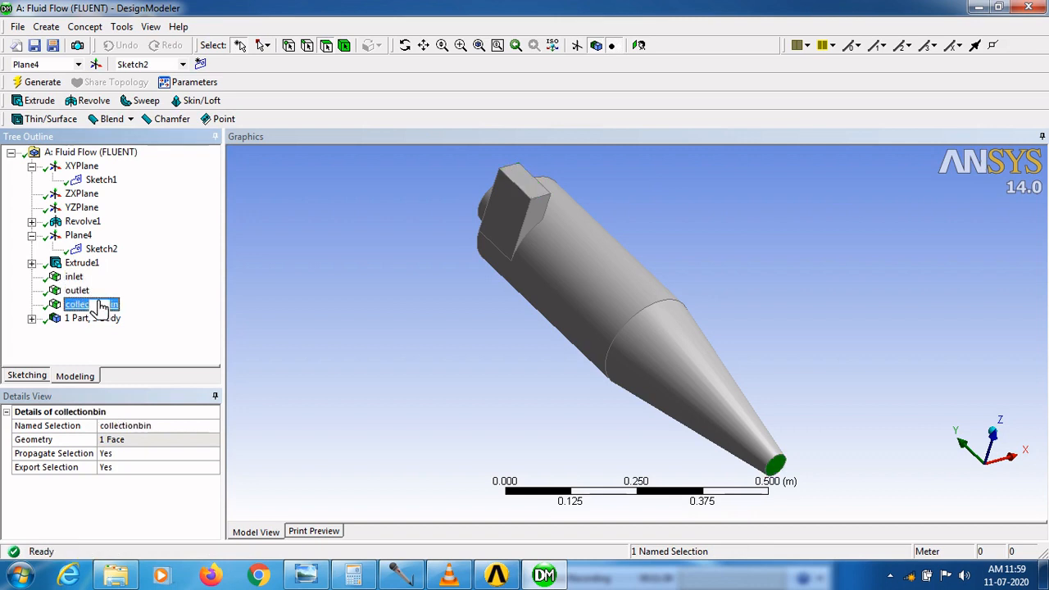
left_click(406, 45)
left_click_drag(519, 204, 499, 296)
left_click(407, 44)
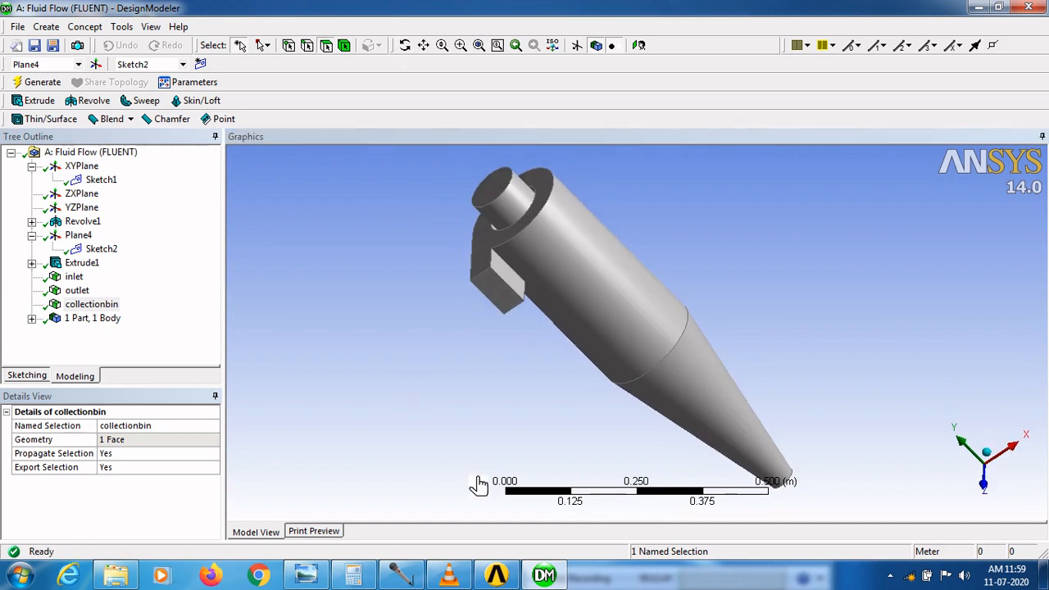
- Switch to Workbench, open the Mesh cell of the Fluid Flow (FLUENT) system and turn off the wireframe display
left_click(506, 574)
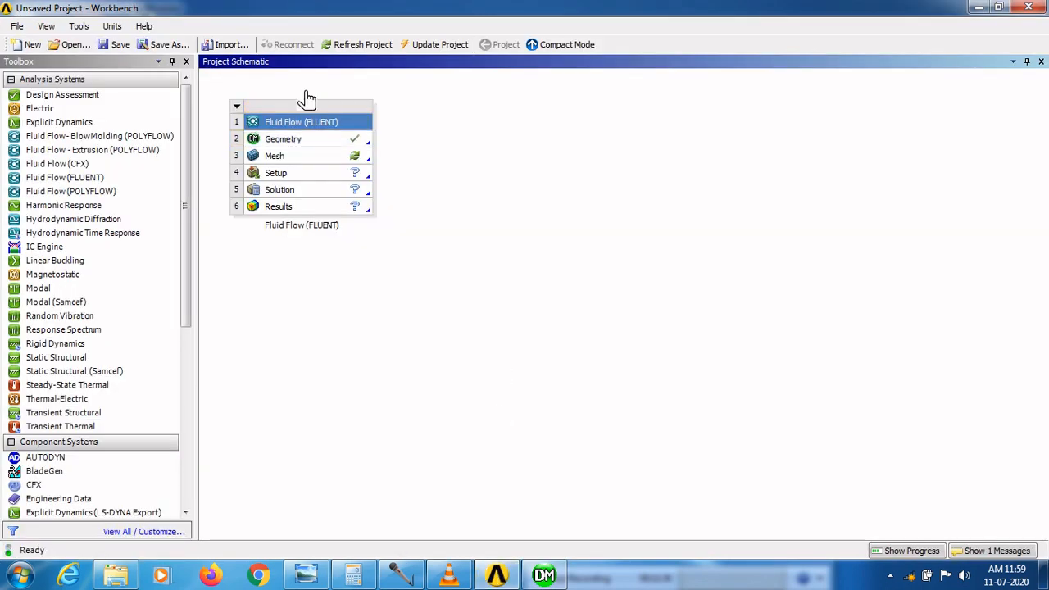
double_click(289, 161)
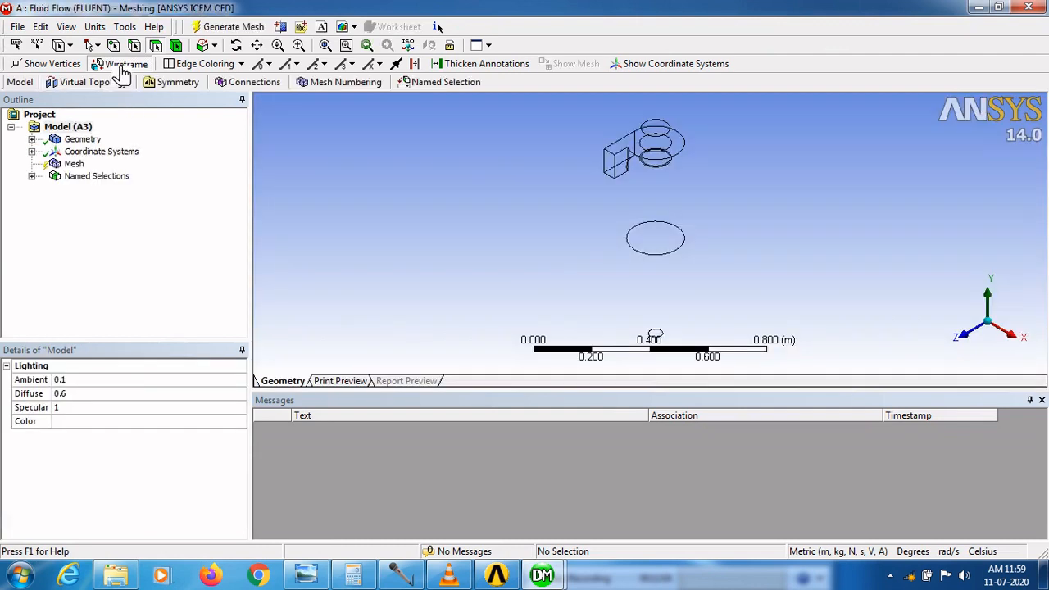
left_click(121, 67)
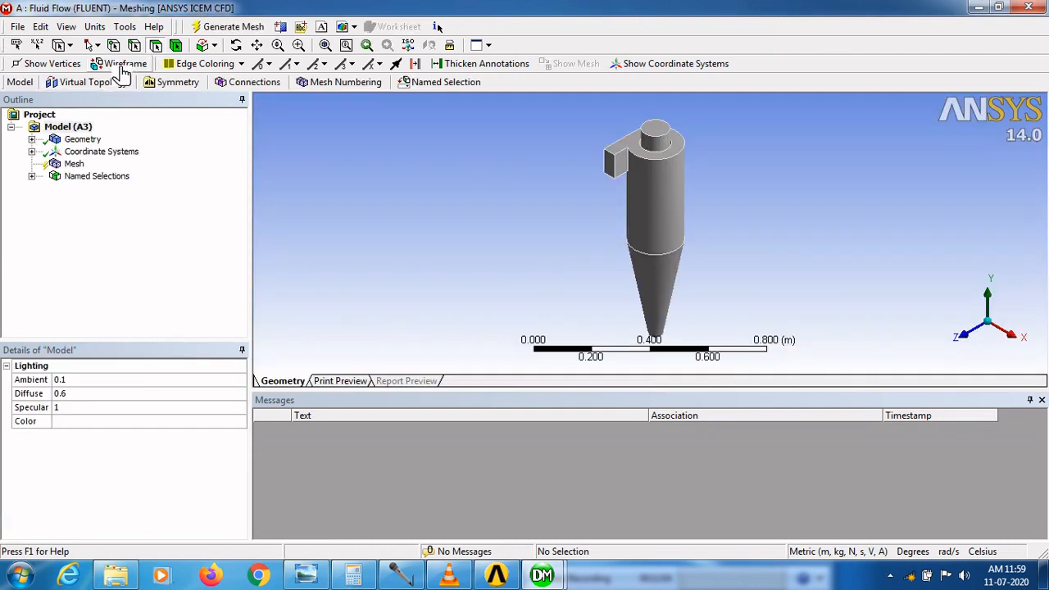
- Set the assembly meshing method of the mesh to Tetrahedrons
left_click(80, 166)
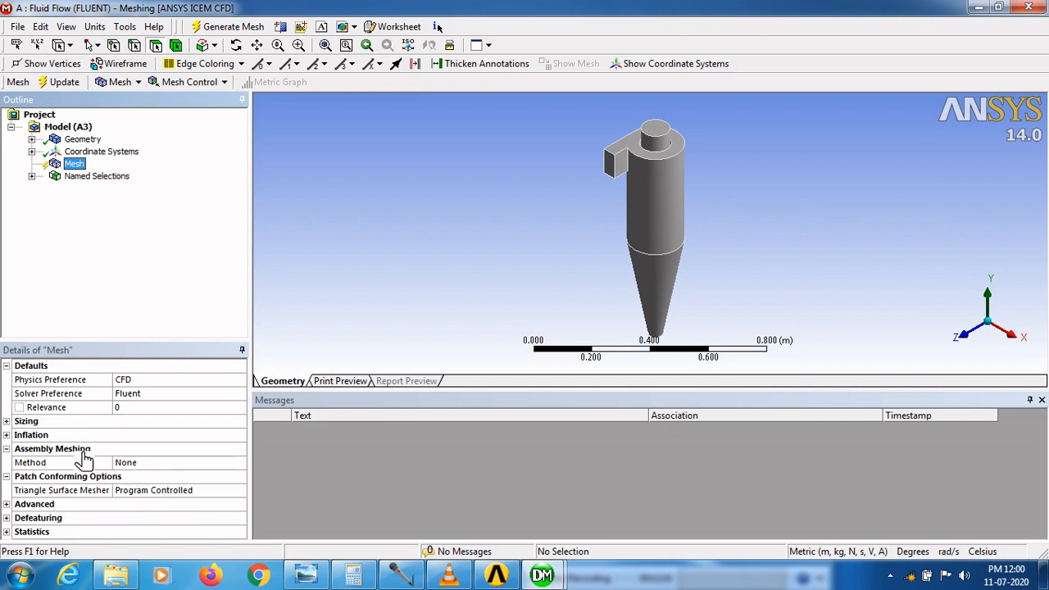
left_click(151, 467)
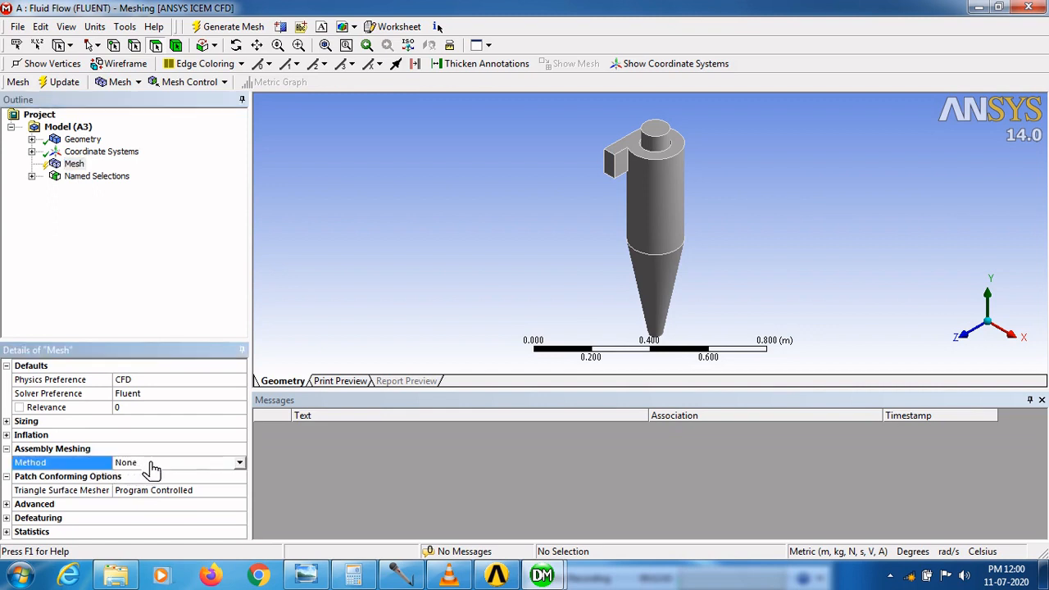
left_click(240, 464)
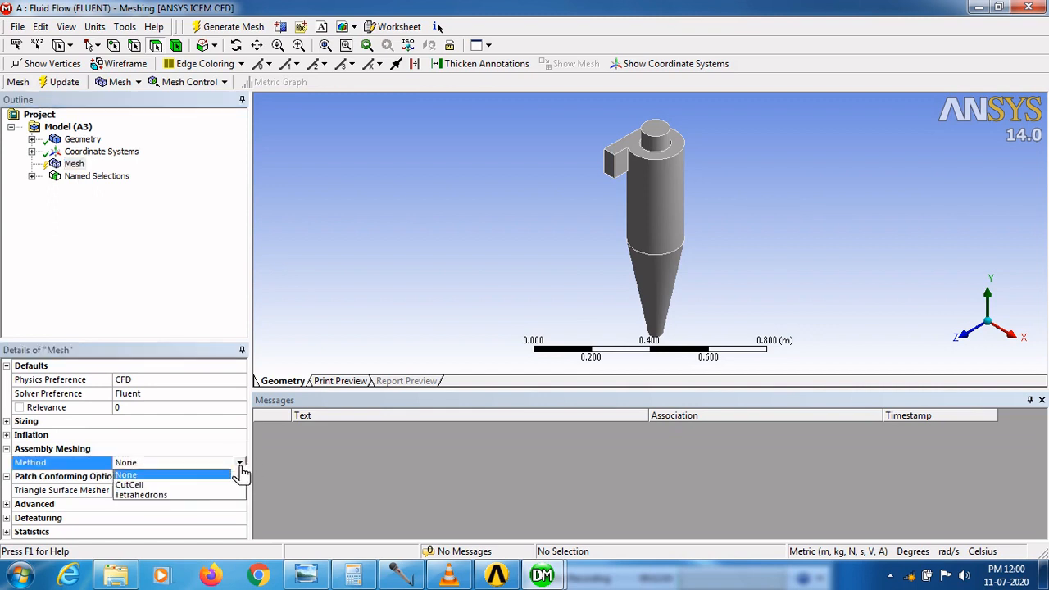
left_click(185, 495)
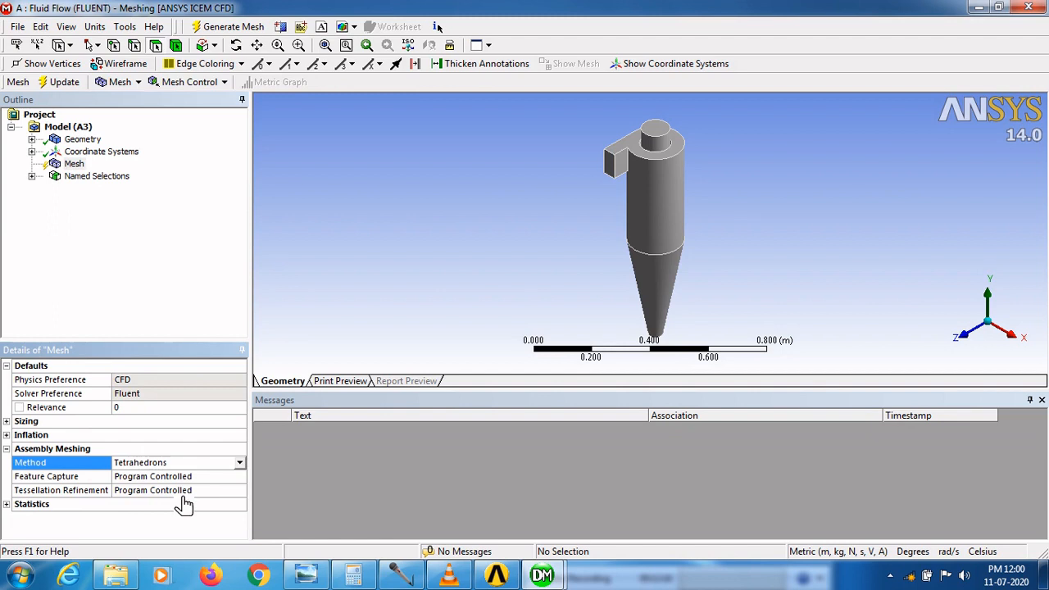
- Set the mesh sizing's relevance center to Fine and its smoothing to High
double_click(47, 423)
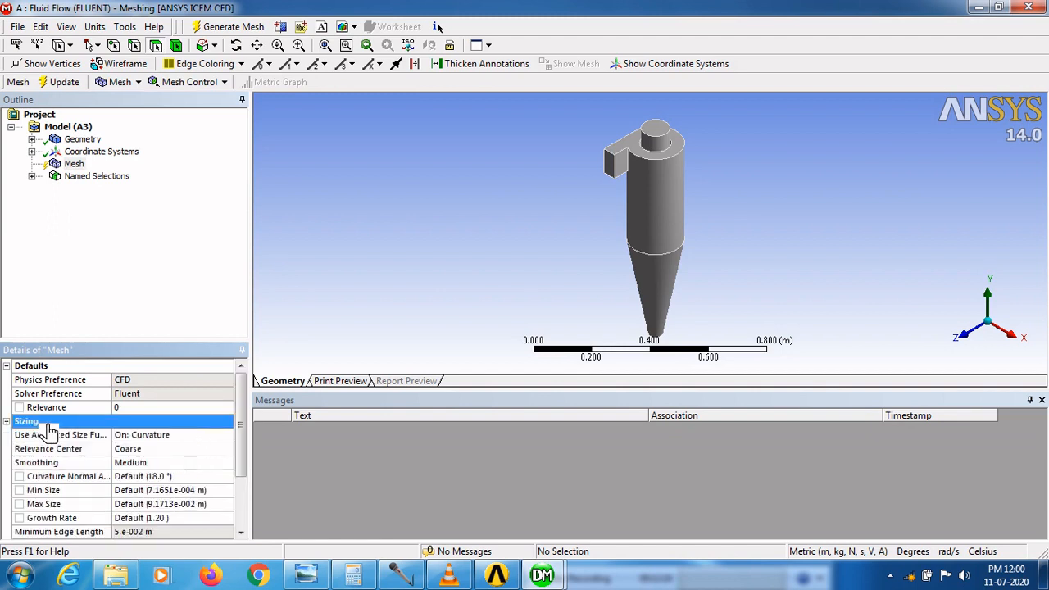
left_click(173, 450)
left_click(228, 450)
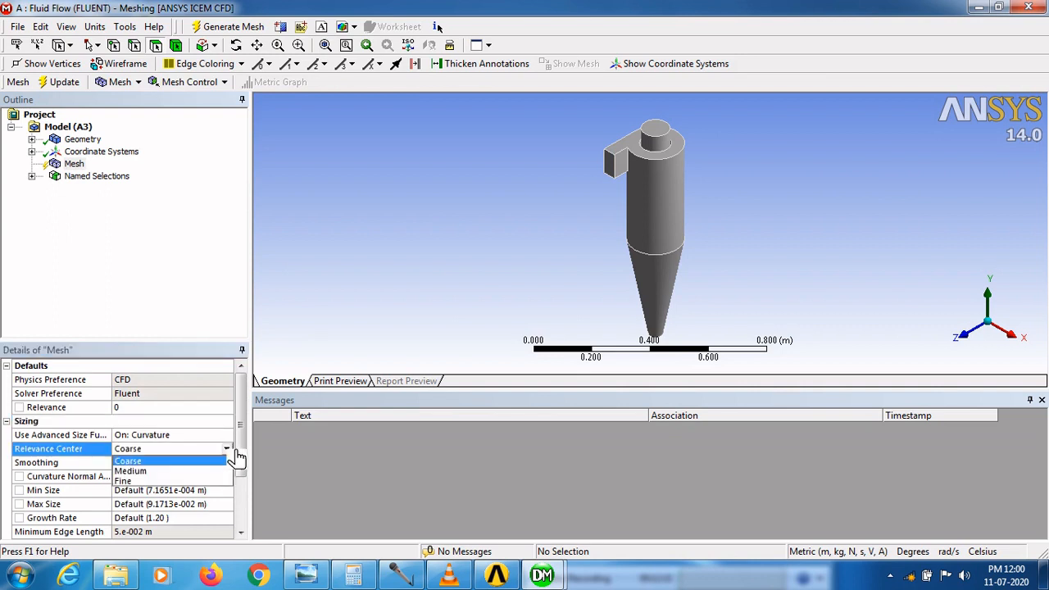
left_click(176, 481)
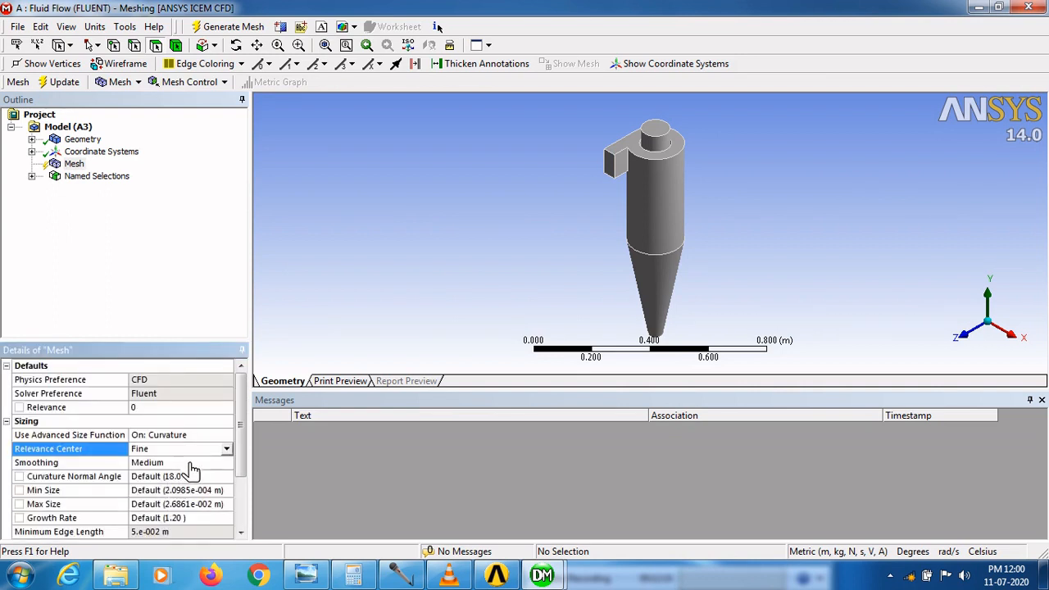
left_click(190, 464)
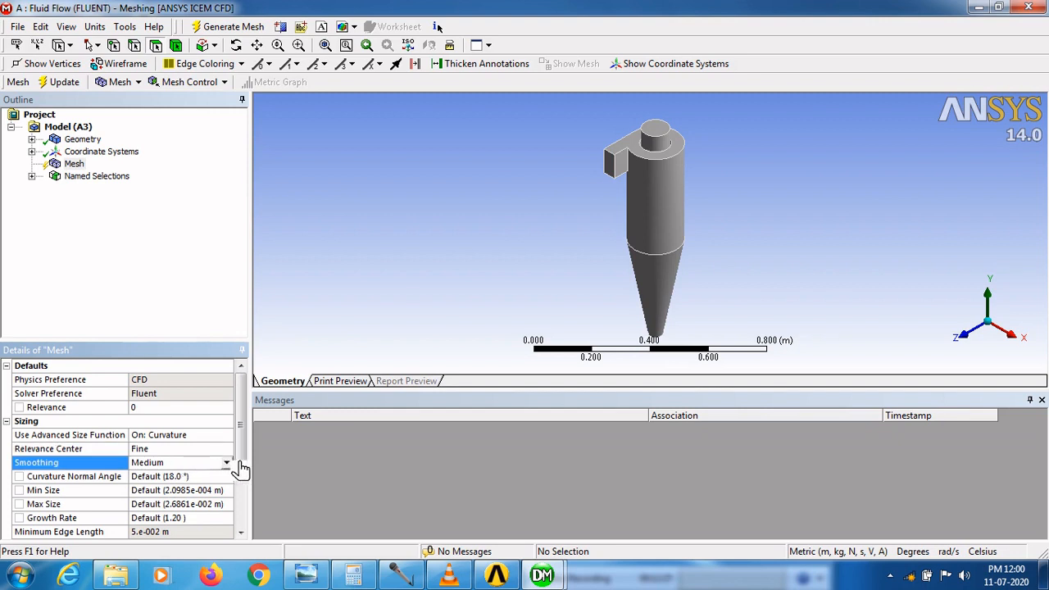
left_click(228, 463)
left_click(179, 495)
- Set the minimum mesh size to 0.000005 m and update the mesh
left_click(195, 496)
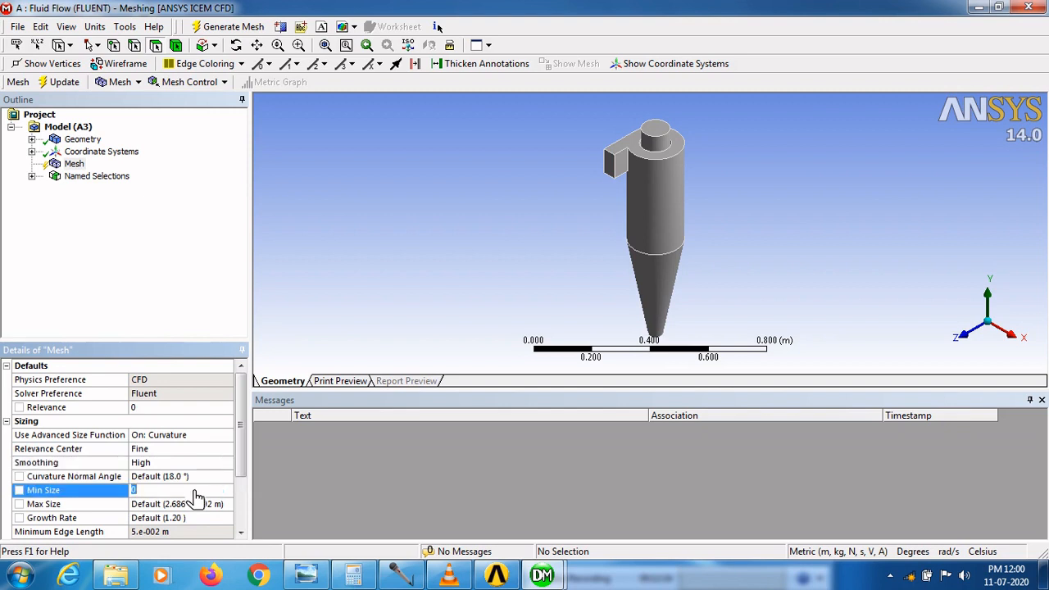
type("0.000005")
left_click(191, 328)
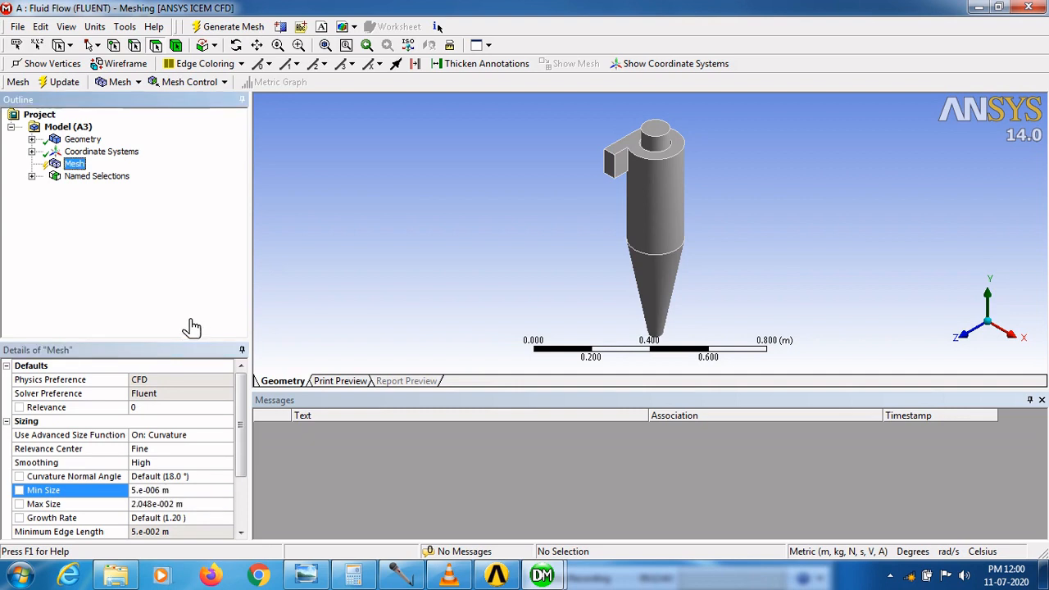
left_click(72, 84)
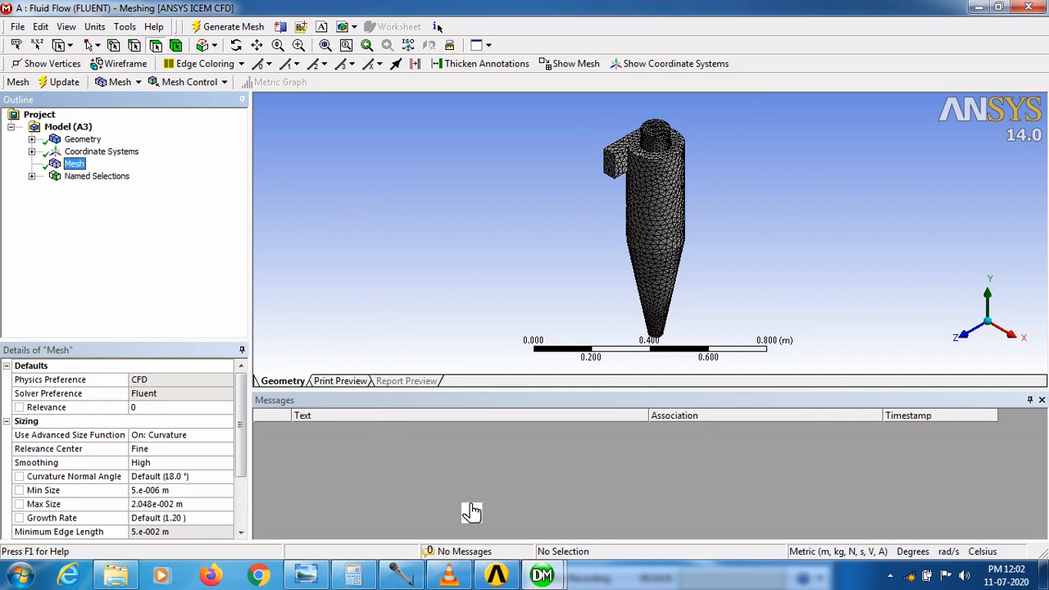
- Switch to Workbench, launch FLUENT from the Setup cell with Double Precision and serial processing, and maximize its window
left_click(507, 577)
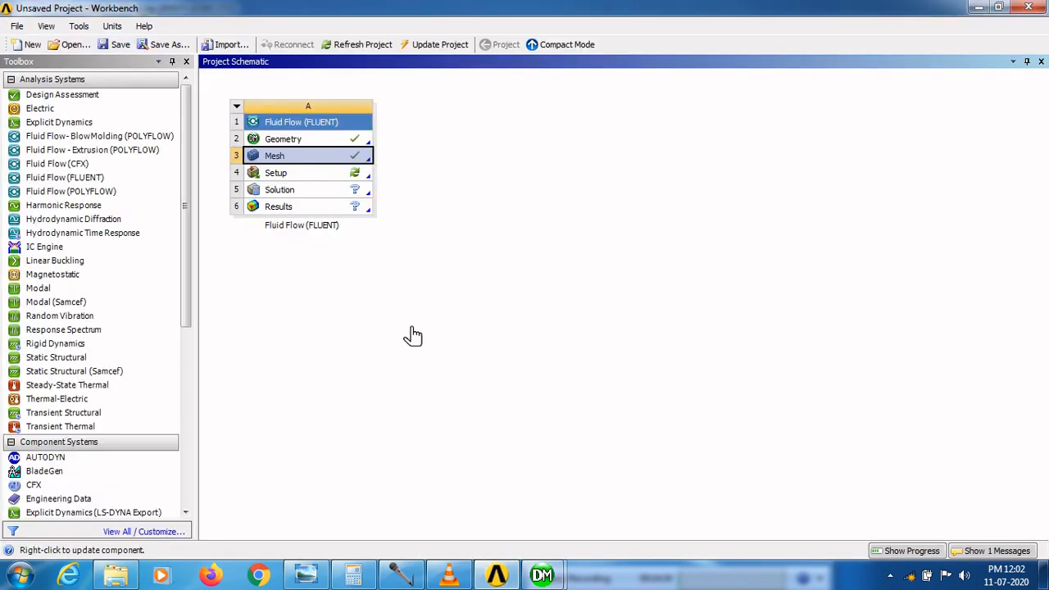
double_click(317, 182)
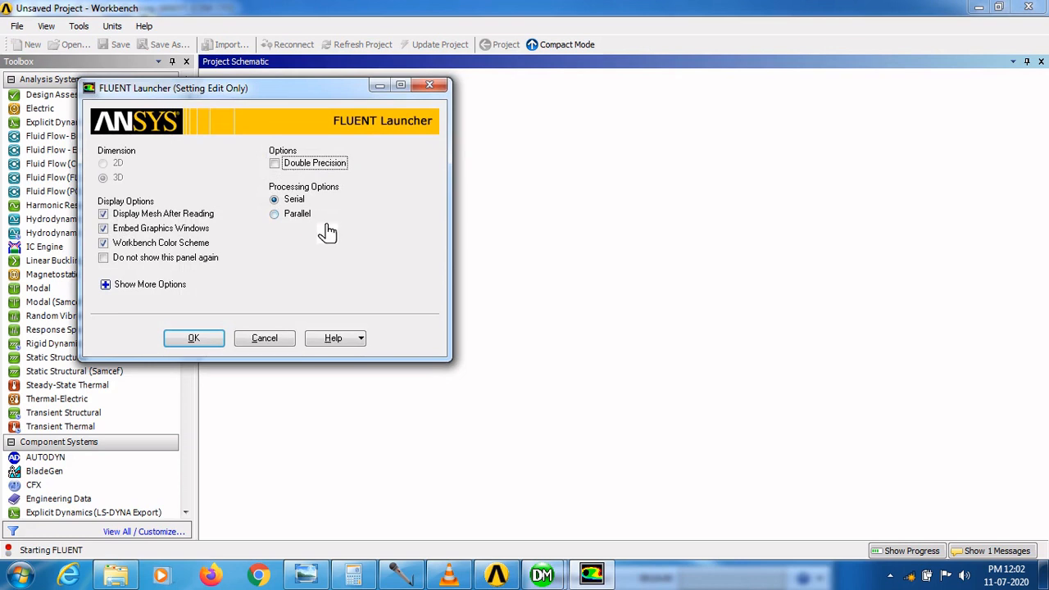
left_click(287, 168)
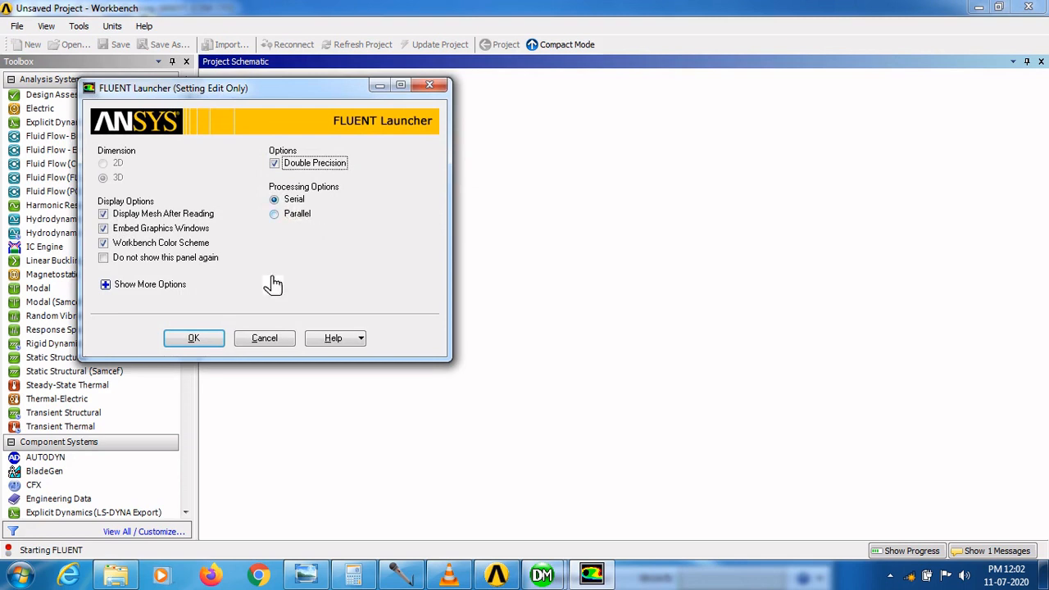
left_click(210, 340)
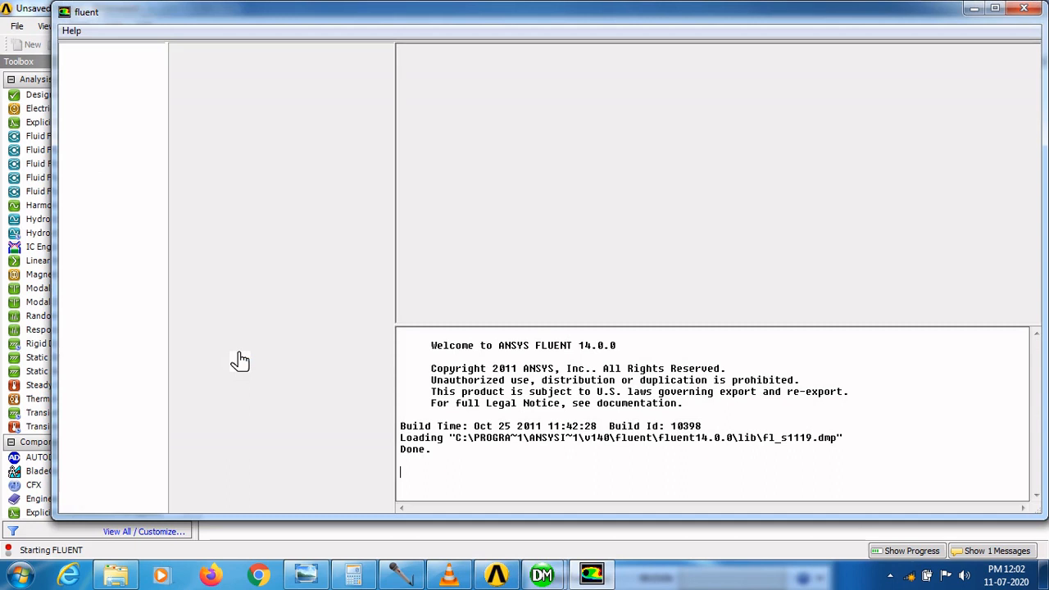
left_click(998, 10)
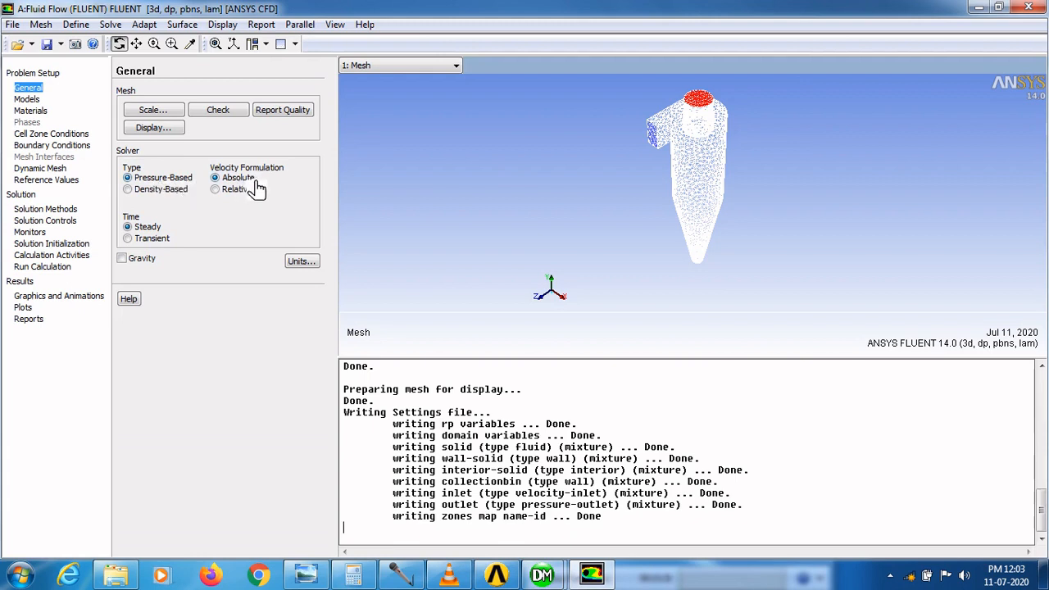
- Set the solver time to Transient and enable gravity with a Y acceleration of -9.81 m/s2
left_click(128, 239)
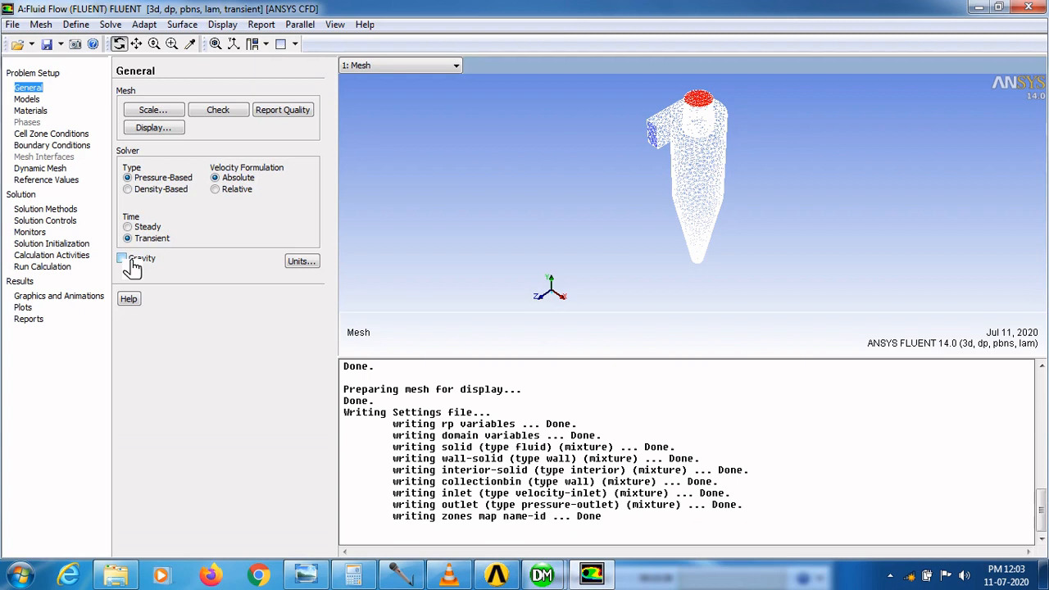
left_click(129, 259)
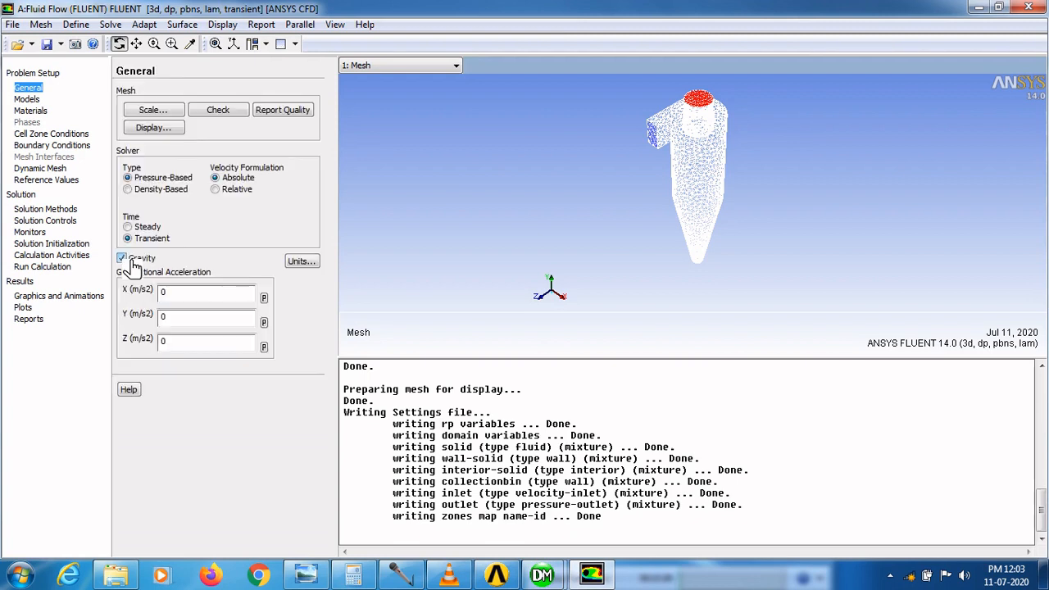
double_click(166, 322)
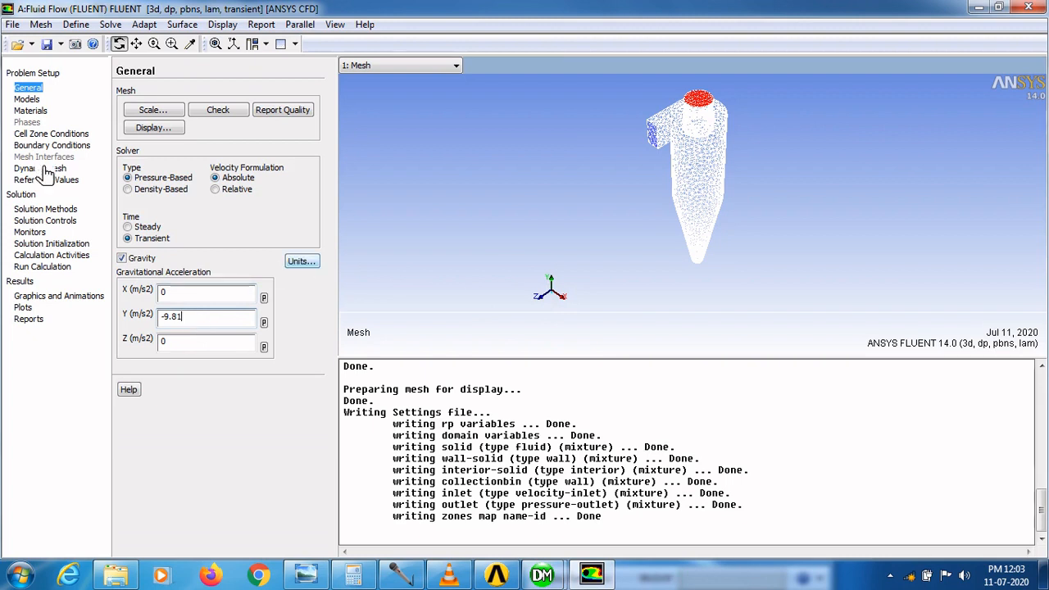
- Set the viscous model to Reynolds Stress (7 eqn) with its default options
left_click(27, 99)
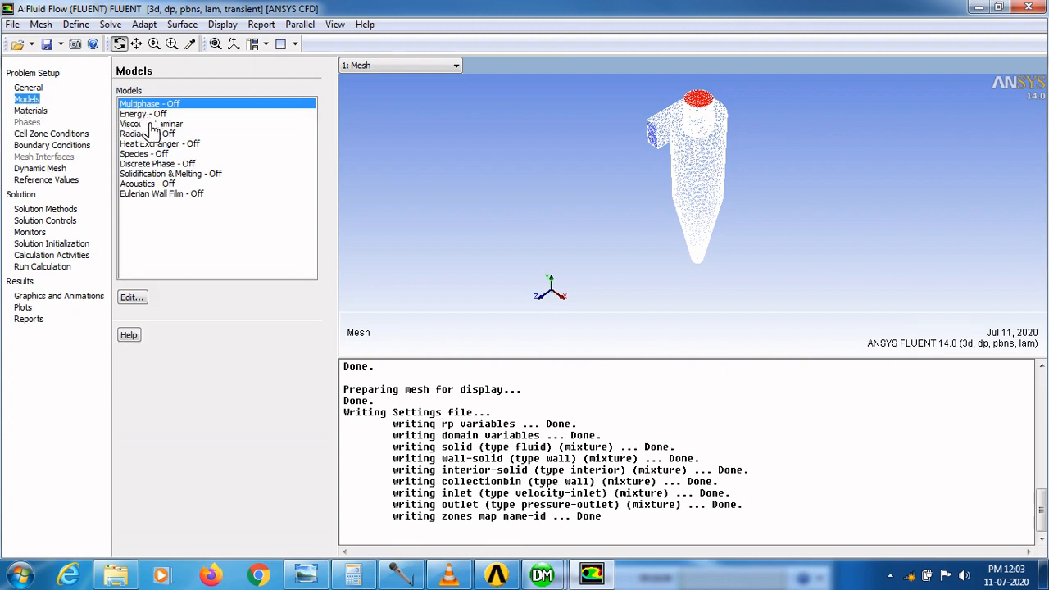
double_click(149, 124)
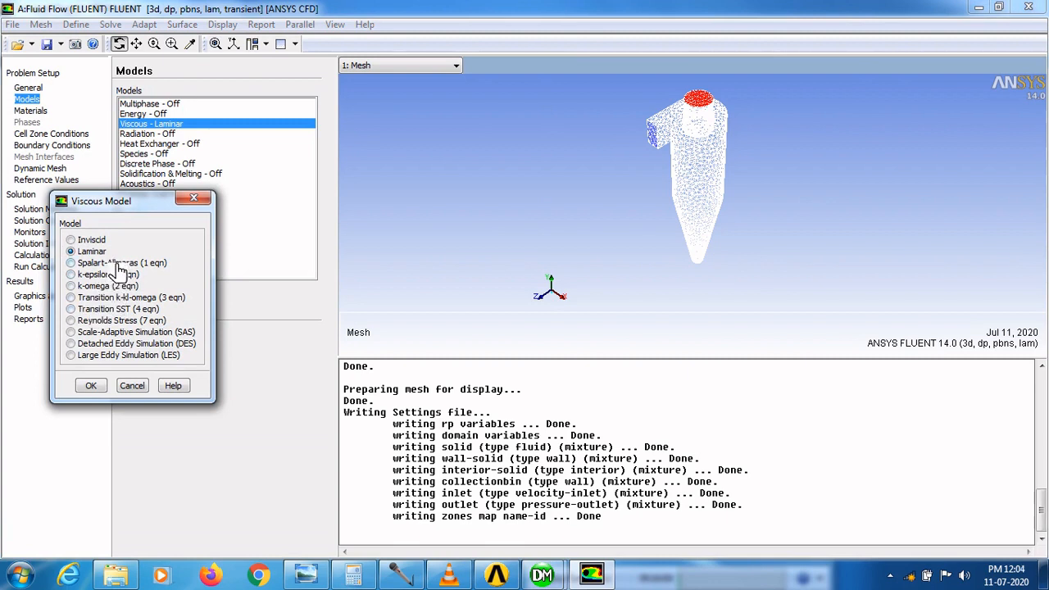
left_click(71, 321)
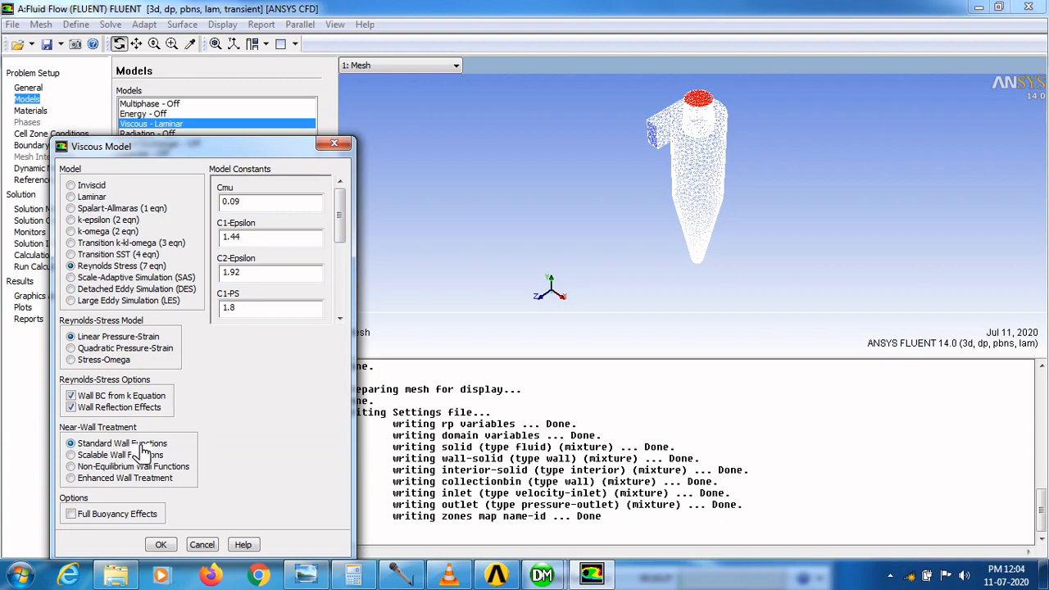
left_click(174, 545)
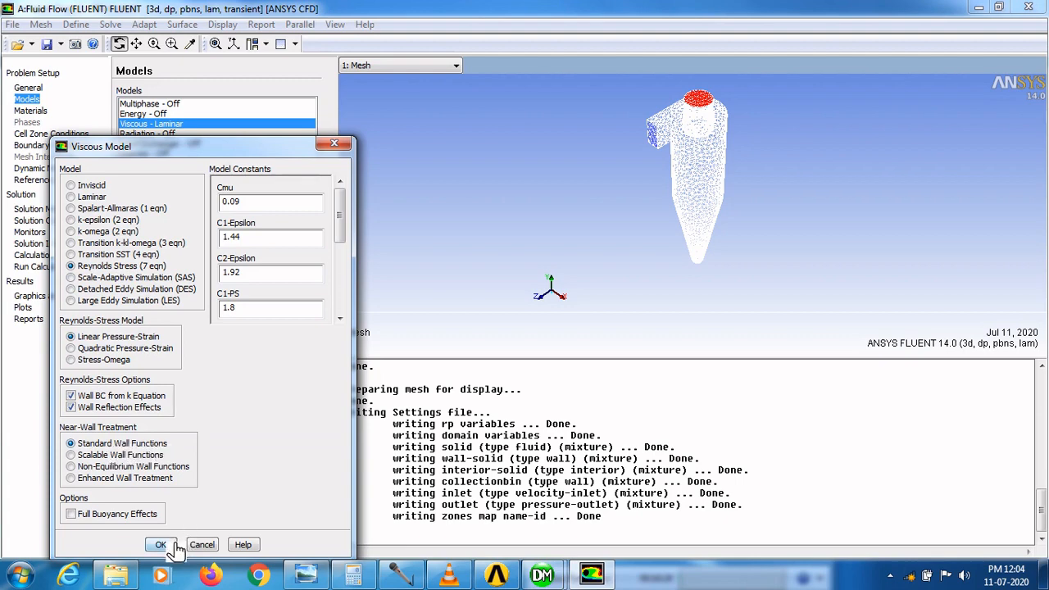
- Set the air material's constant density to 0.4 kg/m3 and its viscosity to 0.02 kg/m-s
left_click(43, 111)
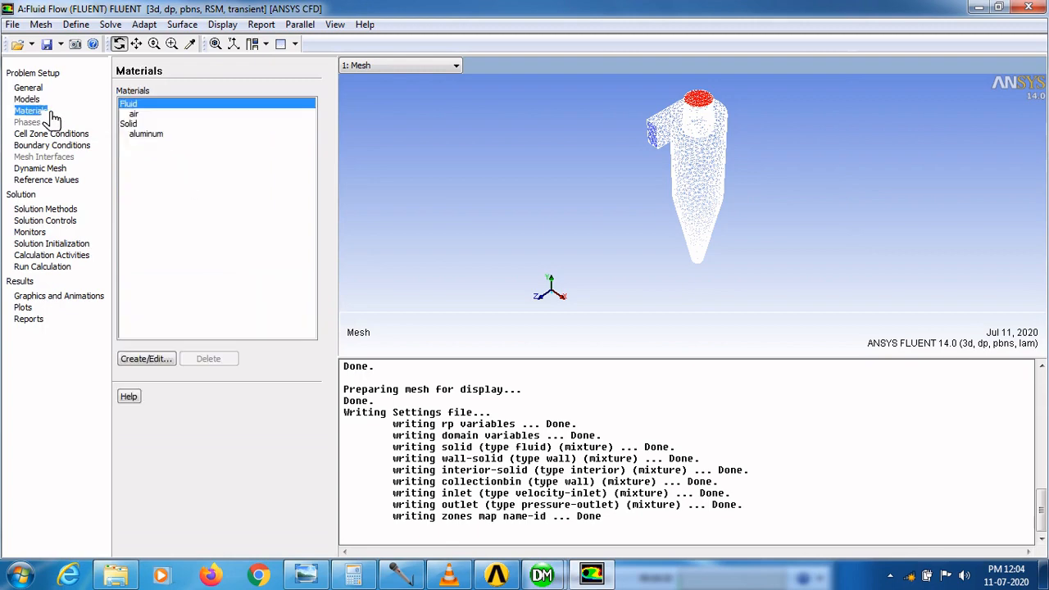
double_click(139, 114)
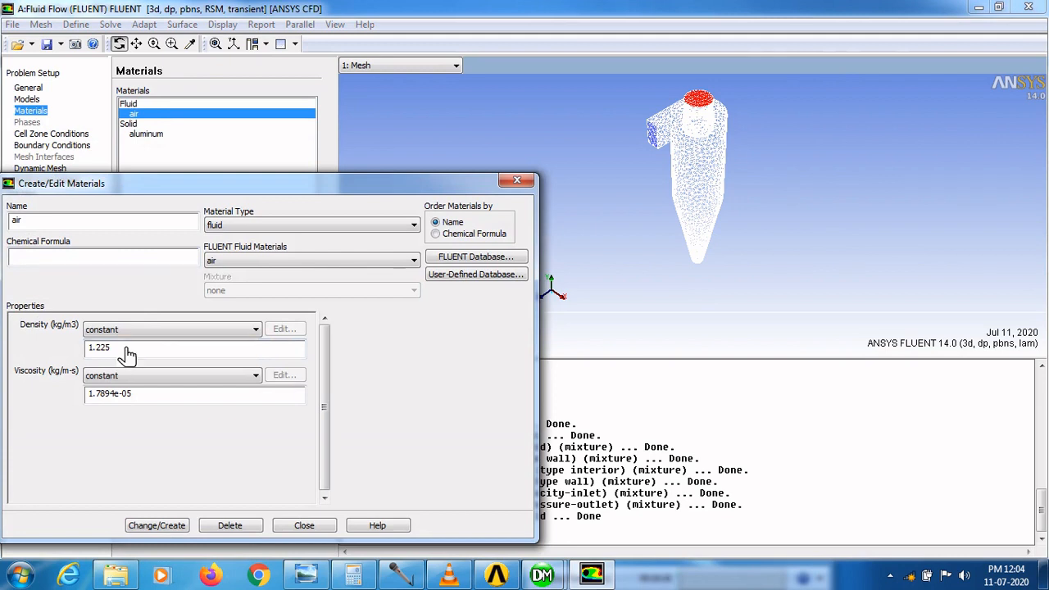
double_click(97, 352)
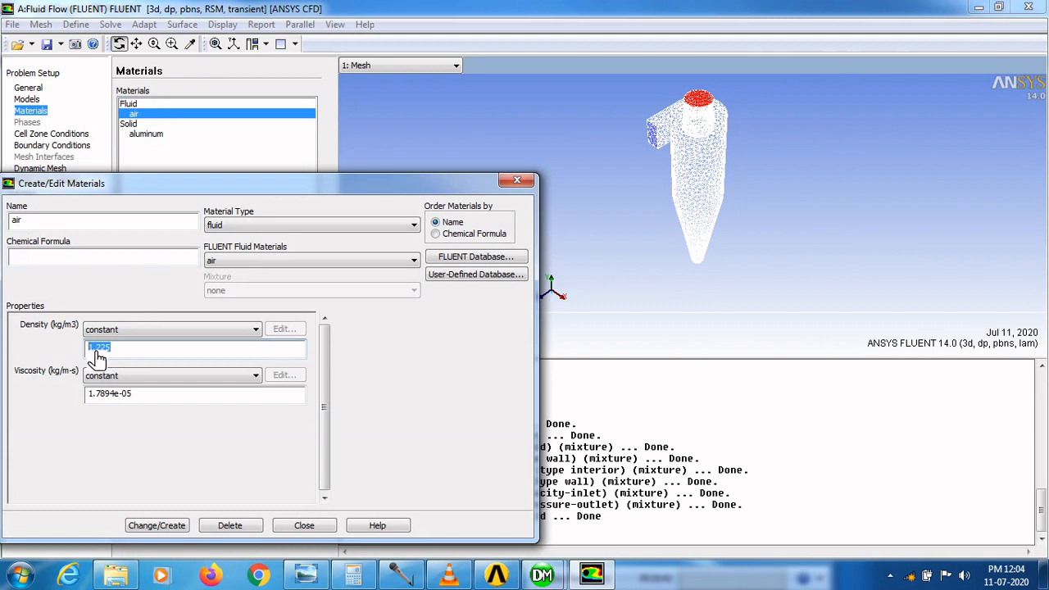
type("0.4")
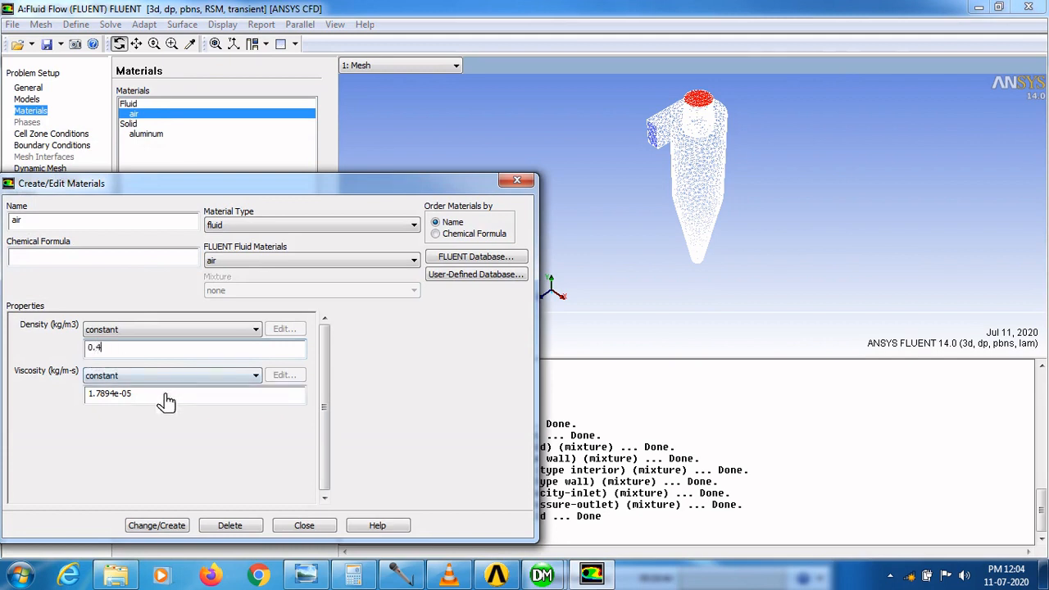
left_click_drag(164, 396, 88, 396)
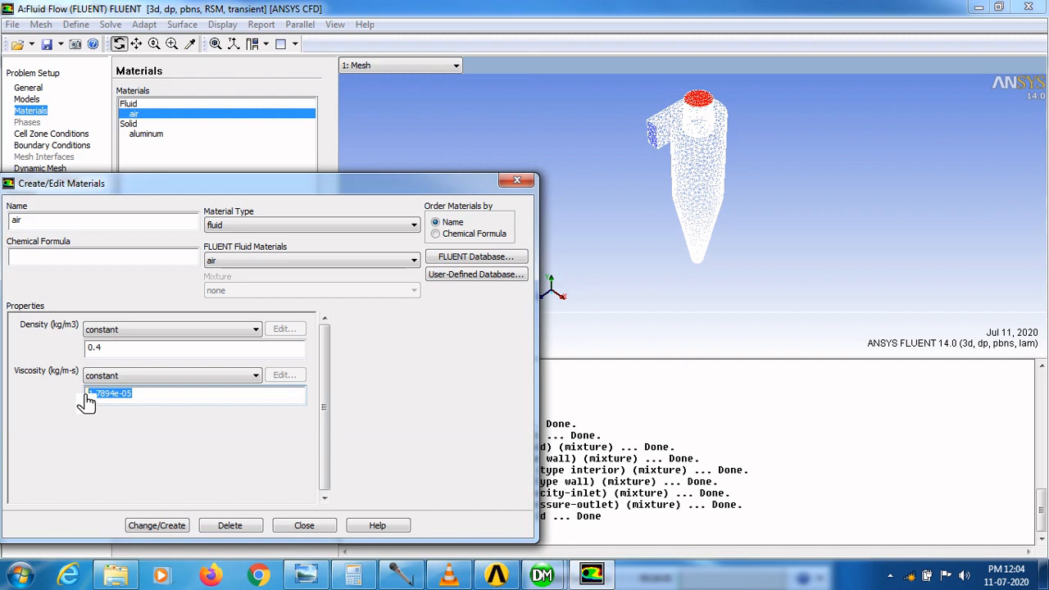
type("0.02")
left_click(179, 530)
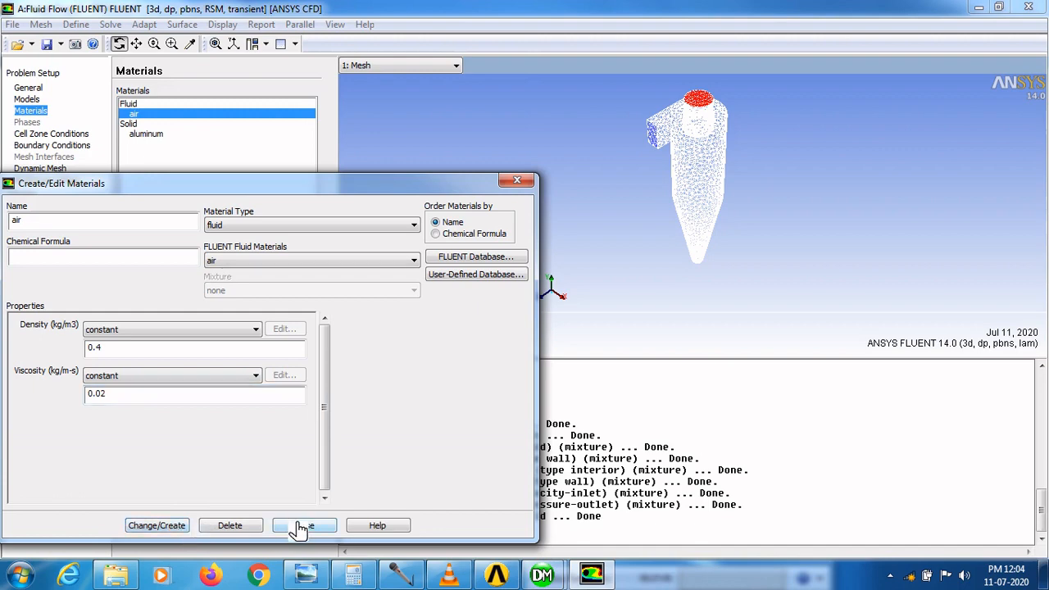
left_click(299, 527)
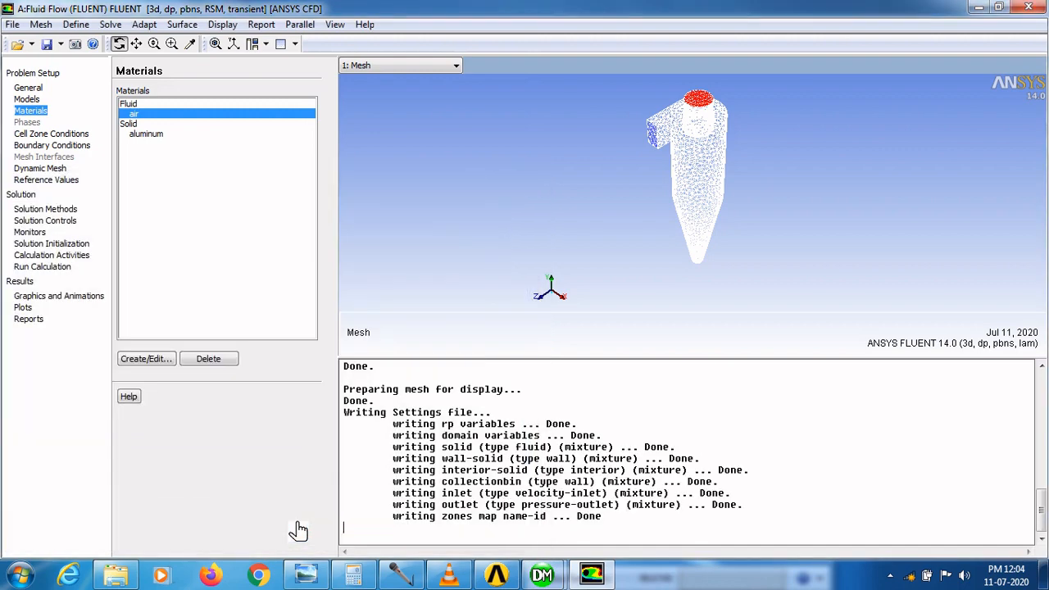
- Assign air as the material of the solid cell zone
left_click(59, 135)
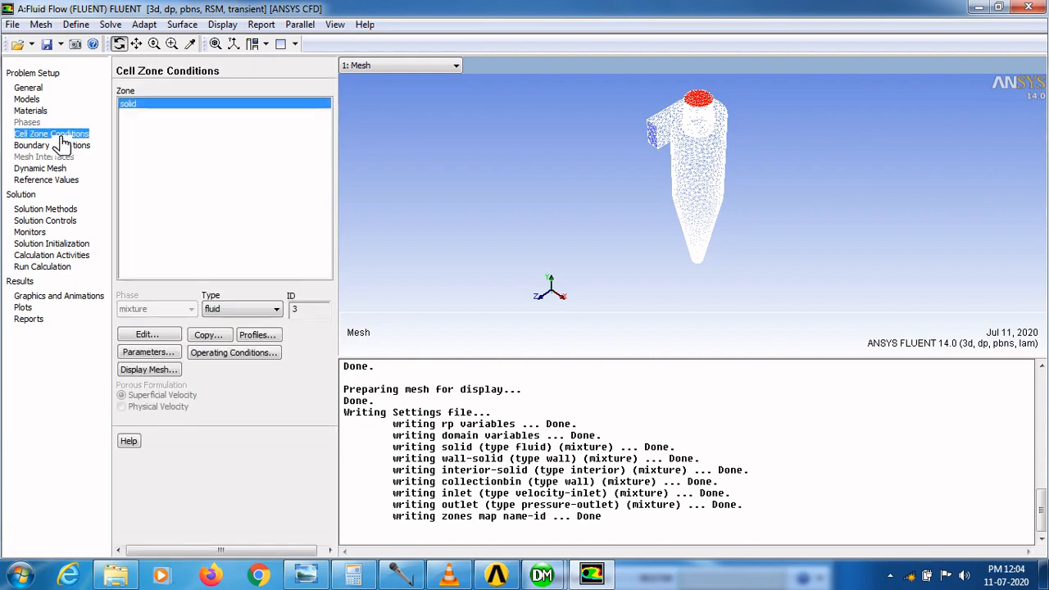
left_click(156, 335)
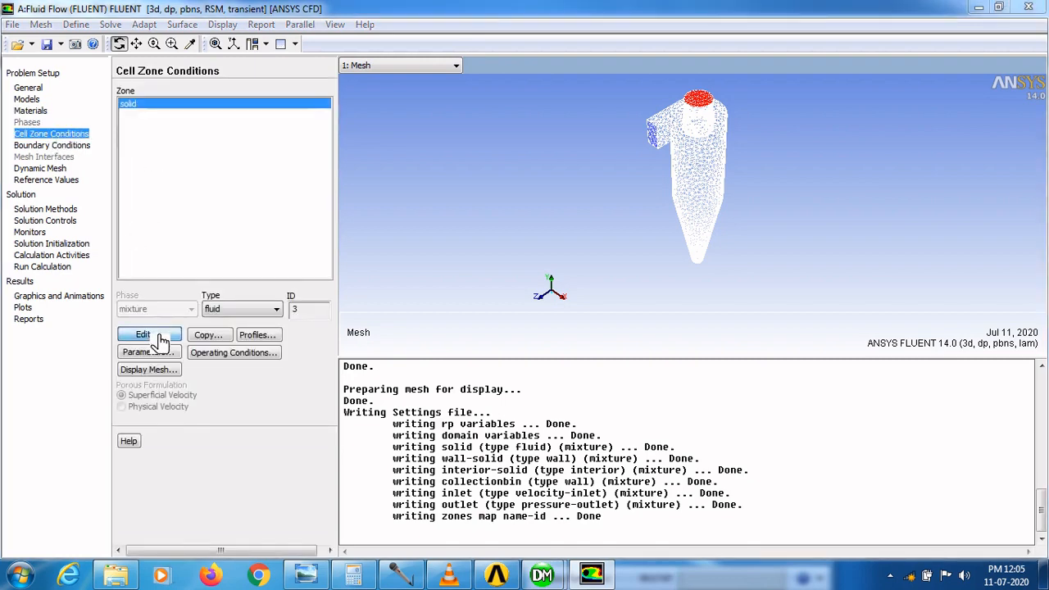
left_click(119, 136)
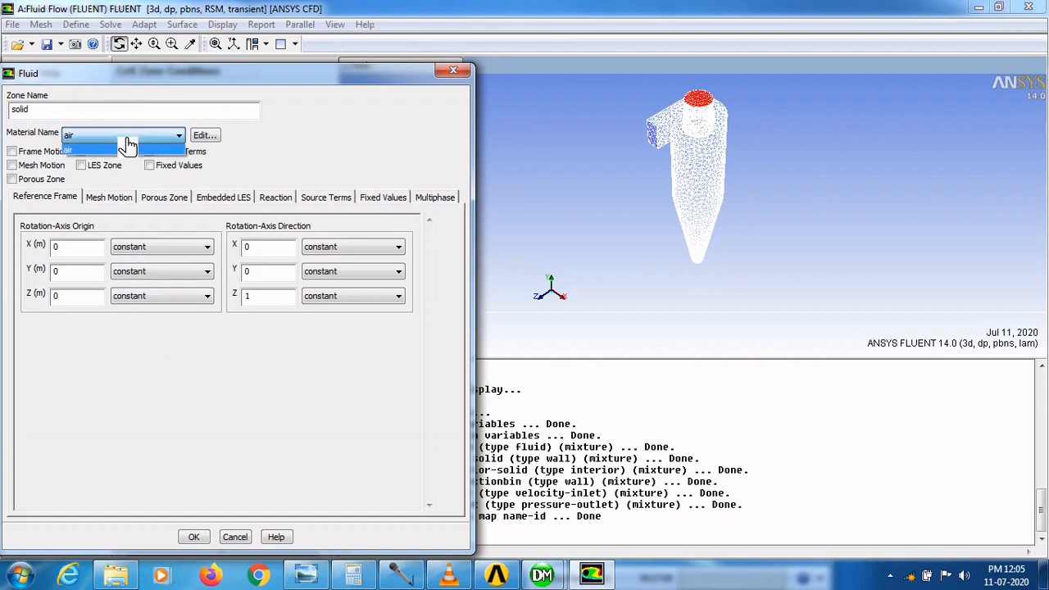
left_click(119, 151)
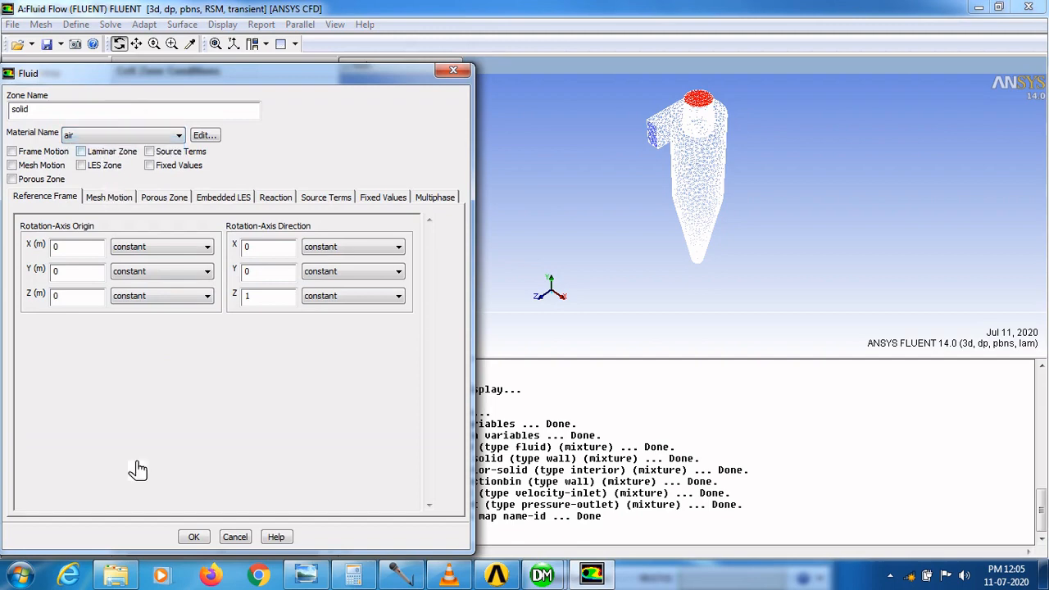
left_click(194, 538)
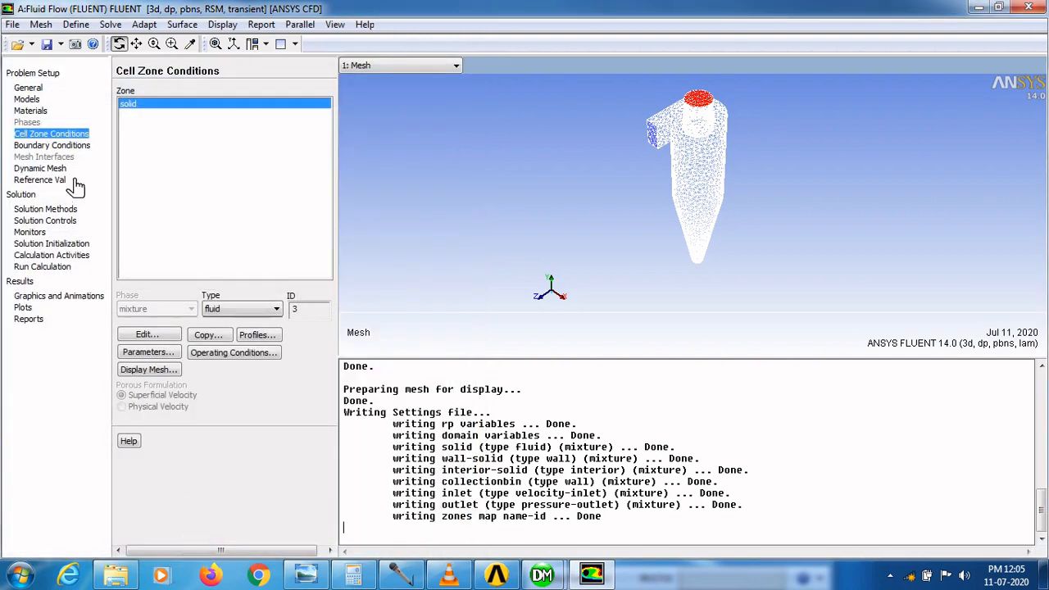
- Set the inlet's velocity magnitude to 15 m/s and specify its turbulence by Intensity and Hydraulic Diameter
left_click(75, 145)
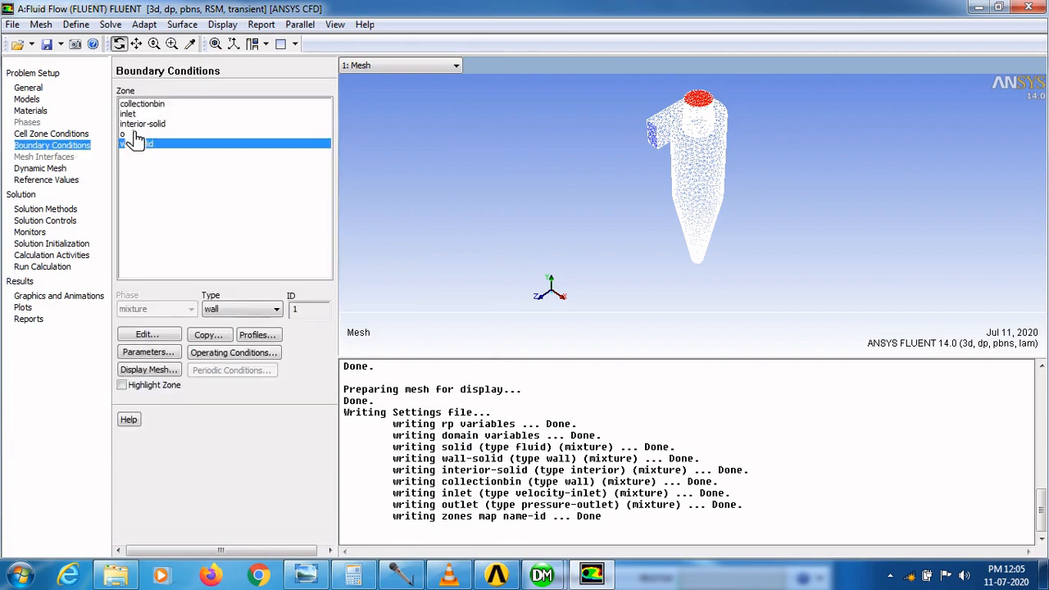
left_click(144, 115)
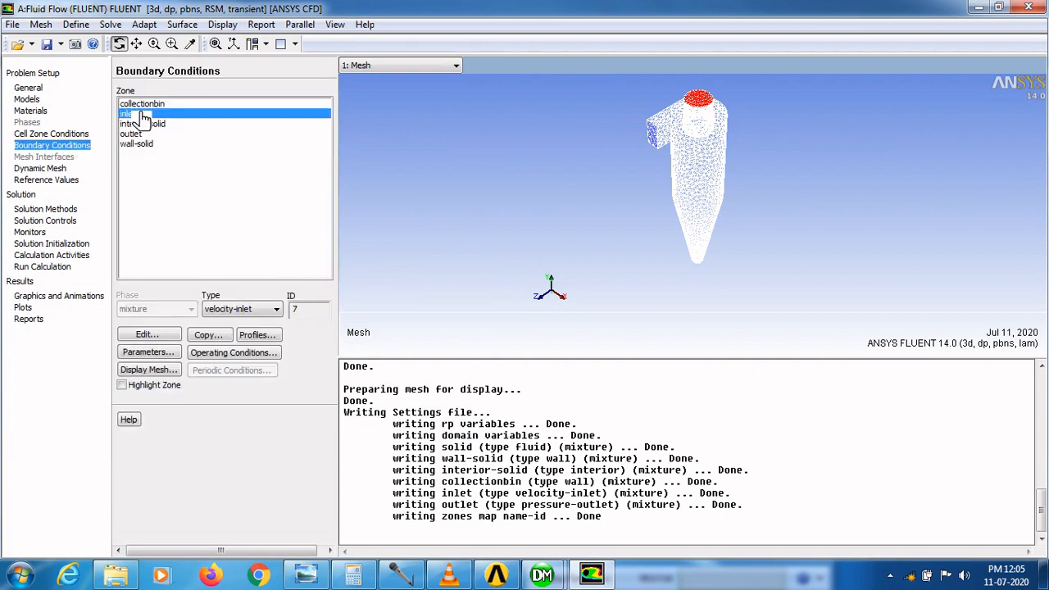
left_click(152, 336)
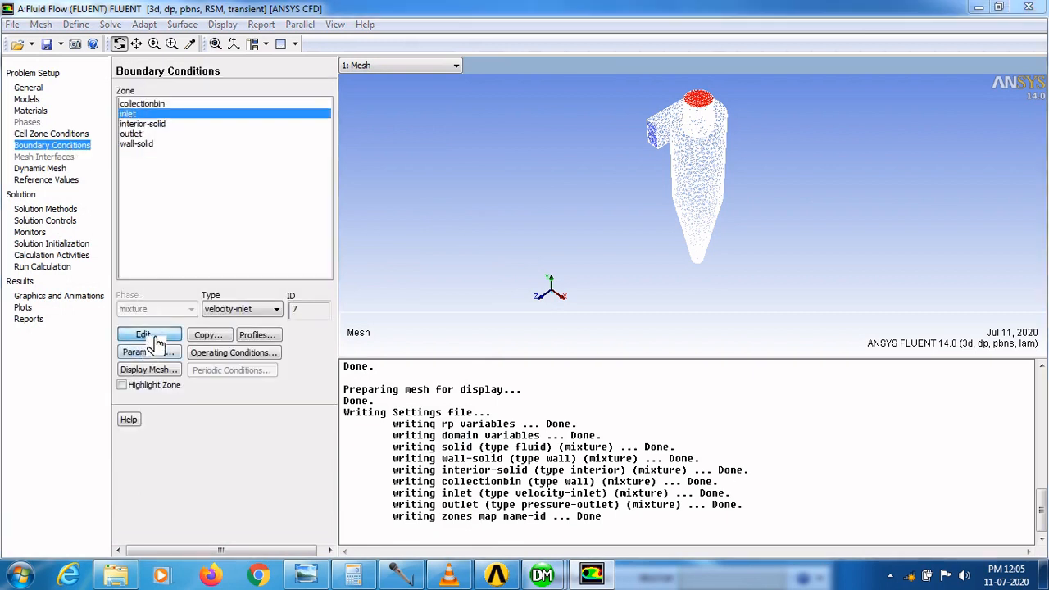
left_click_drag(207, 314, 170, 315)
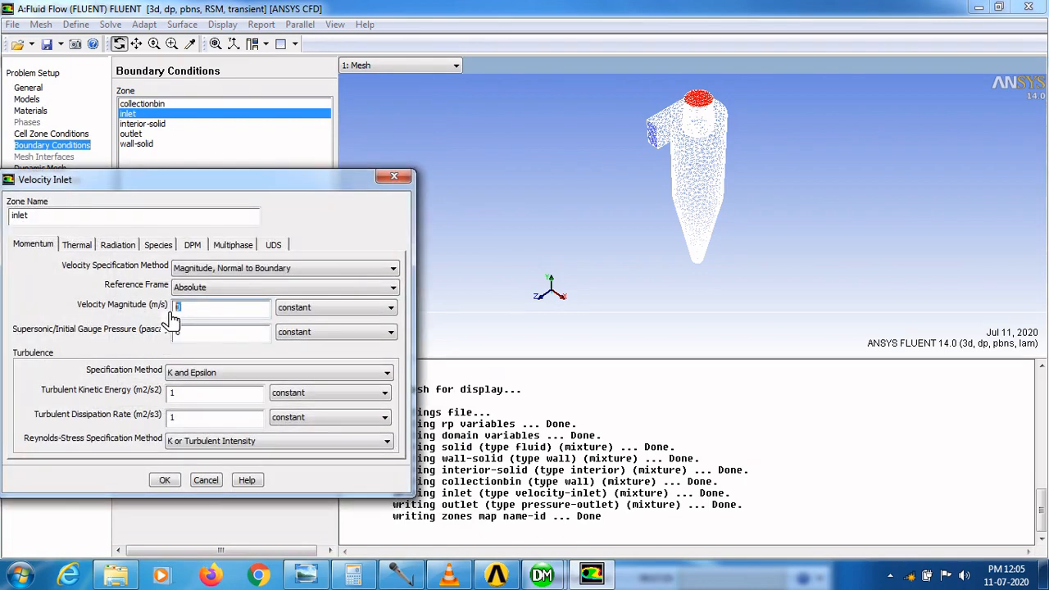
left_click(220, 375)
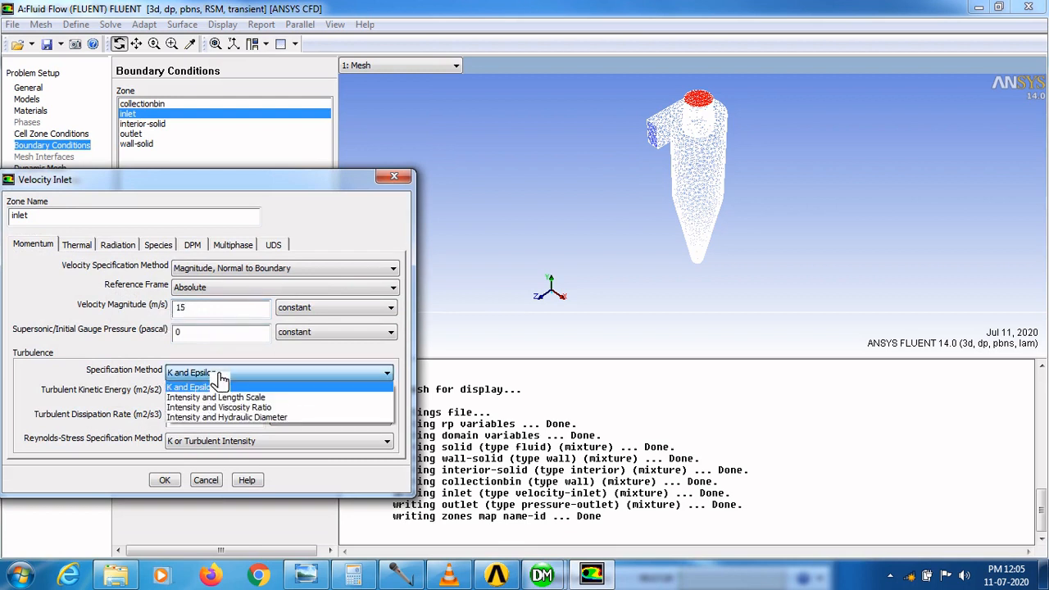
left_click(237, 419)
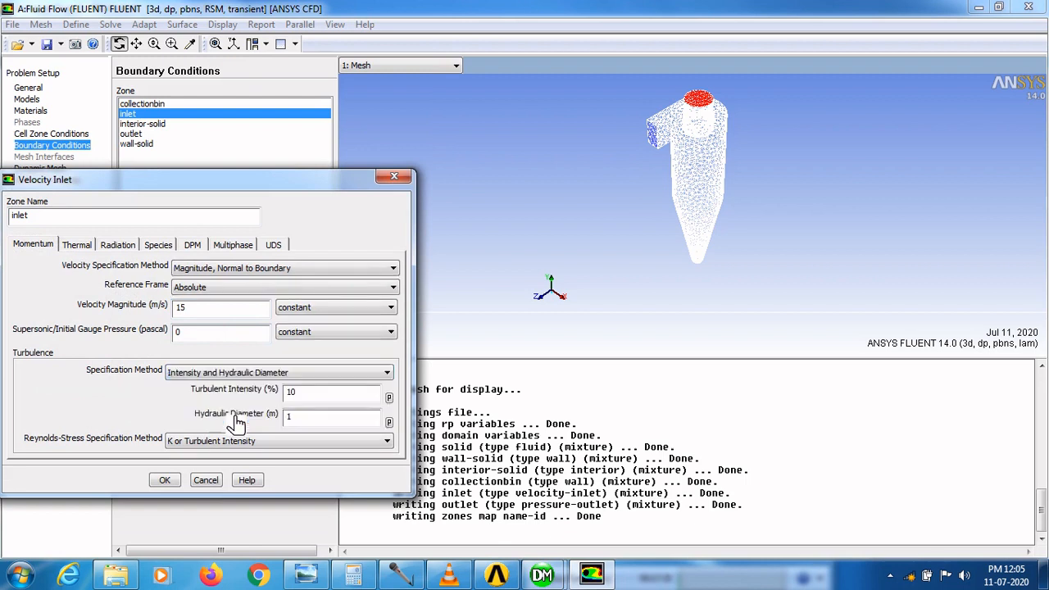
double_click(295, 424)
left_click(164, 482)
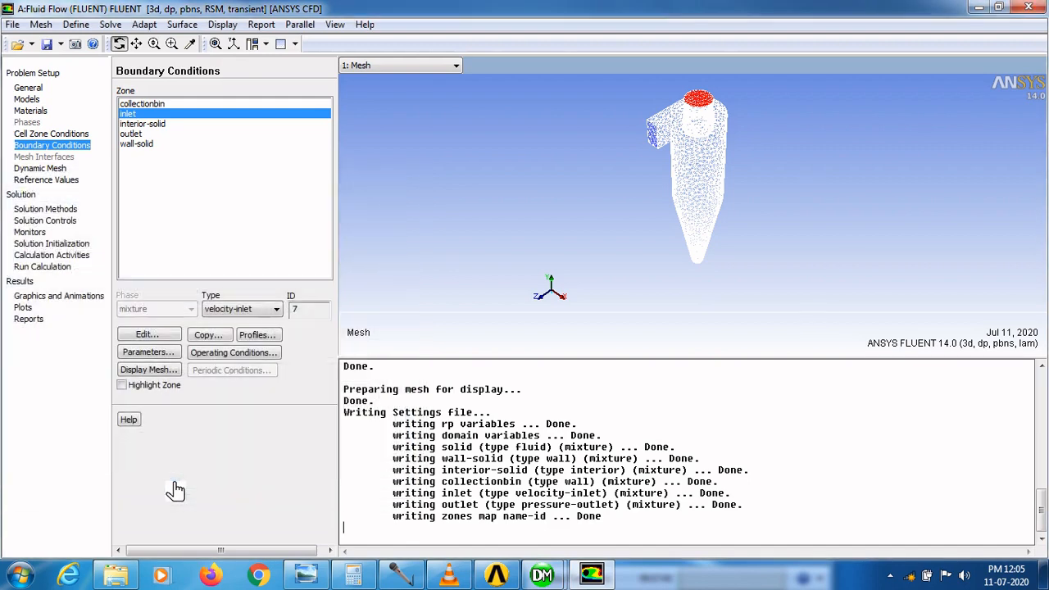
- Specify the outlet's turbulence by Intensity and Hydraulic Diameter, with a backflow hydraulic diameter of 0.1 m
left_click(143, 134)
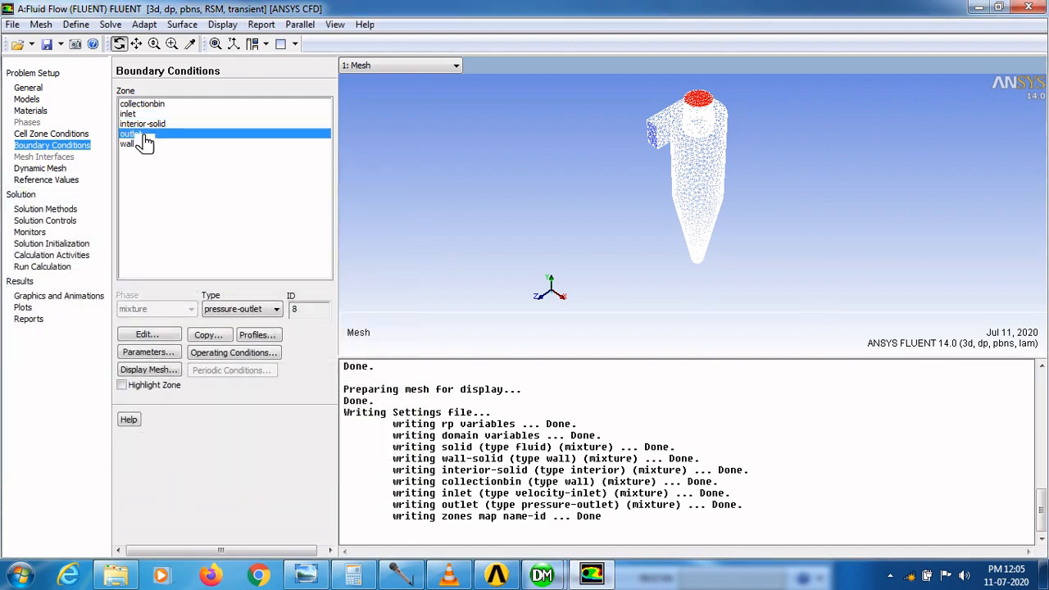
left_click(156, 336)
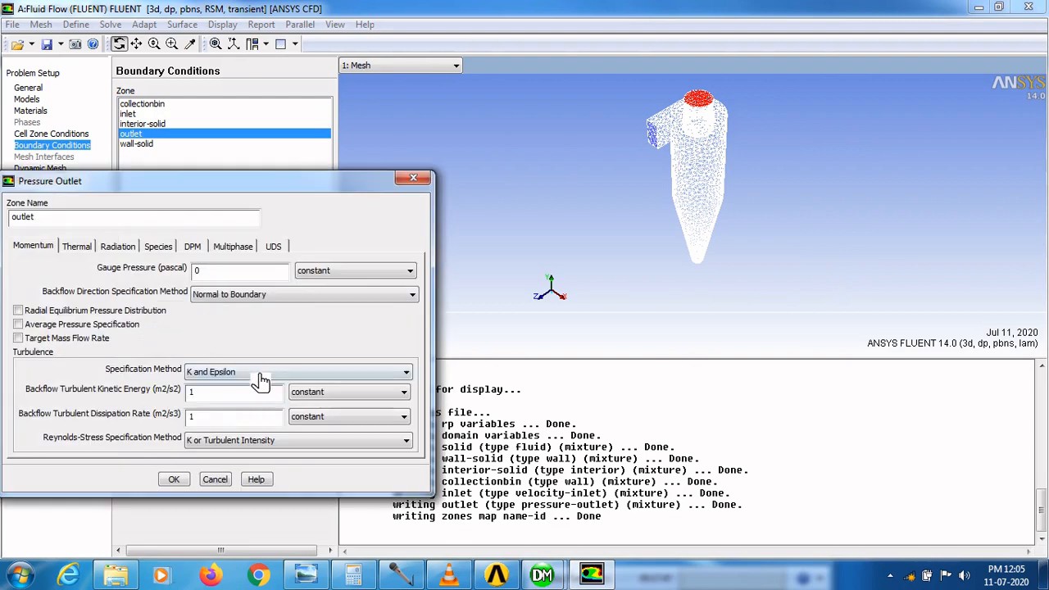
left_click(258, 373)
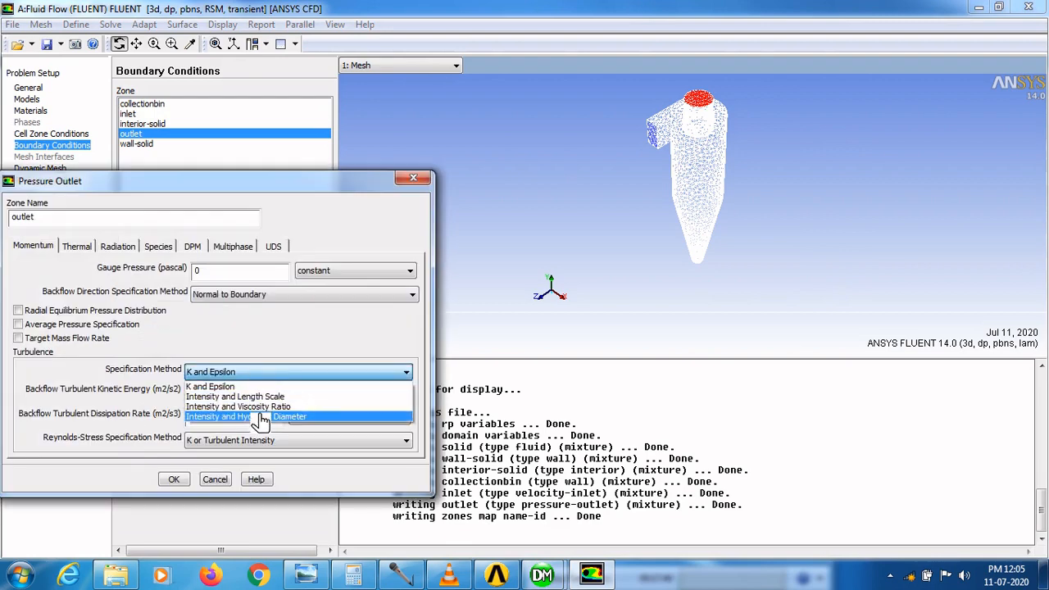
left_click(261, 418)
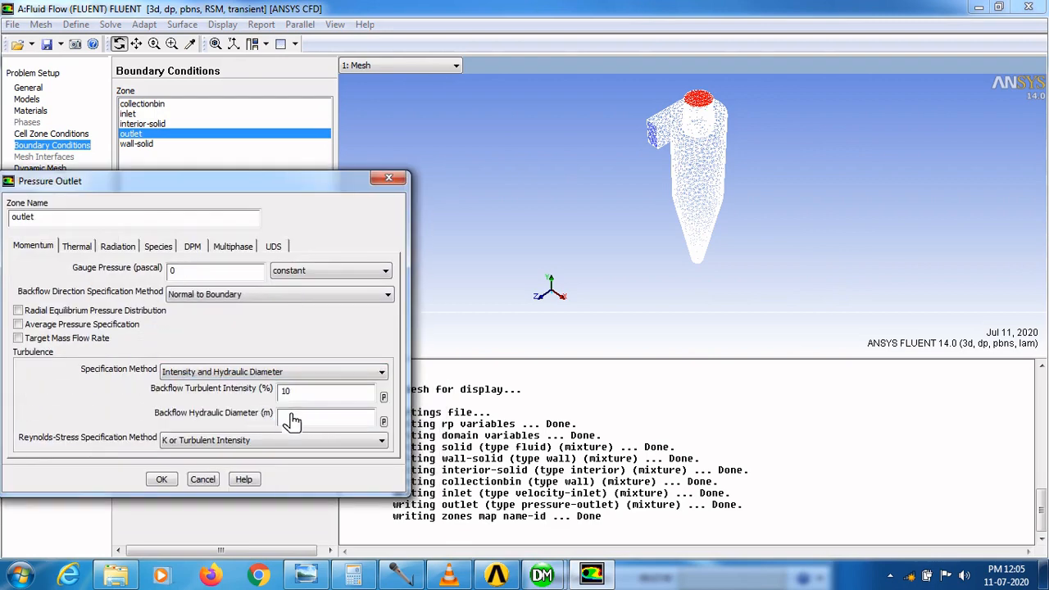
double_click(287, 418)
type("0.1")
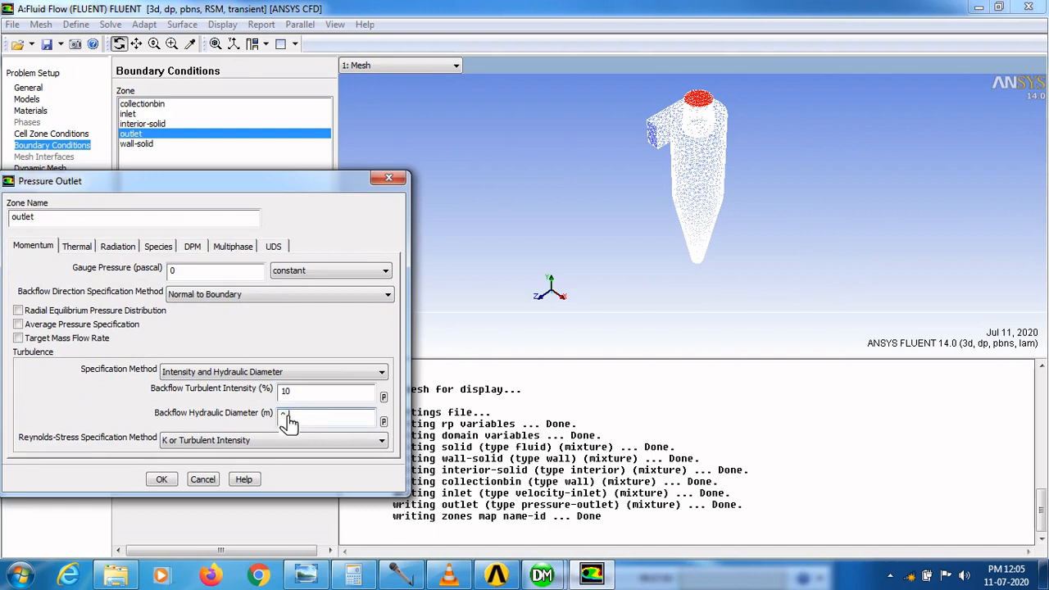
left_click(158, 480)
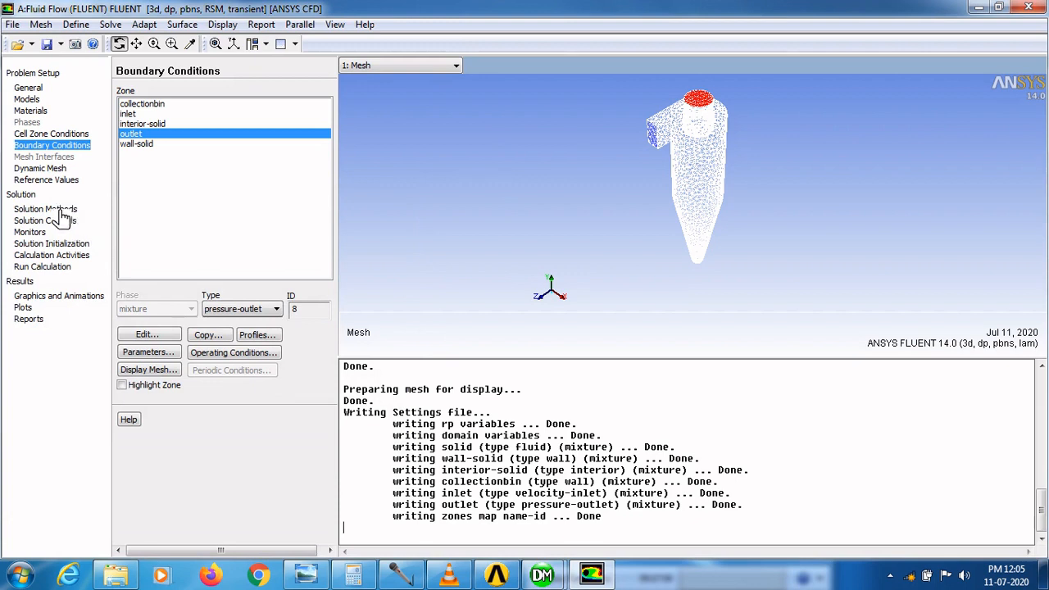
- Set the turbulent kinetic energy discretization in the solution methods to Second Order Upwind
left_click(49, 210)
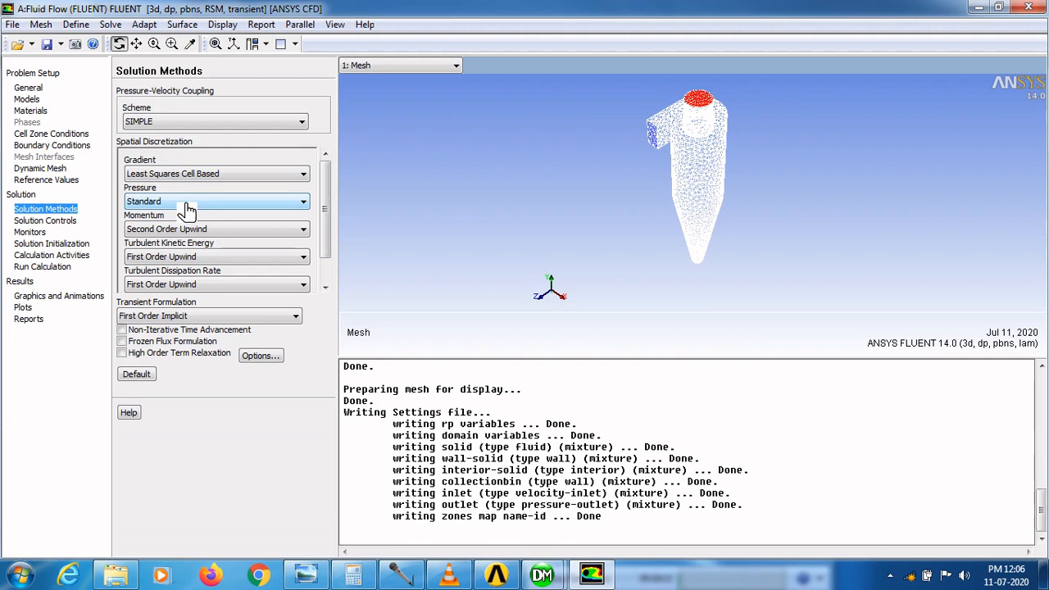
left_click(205, 260)
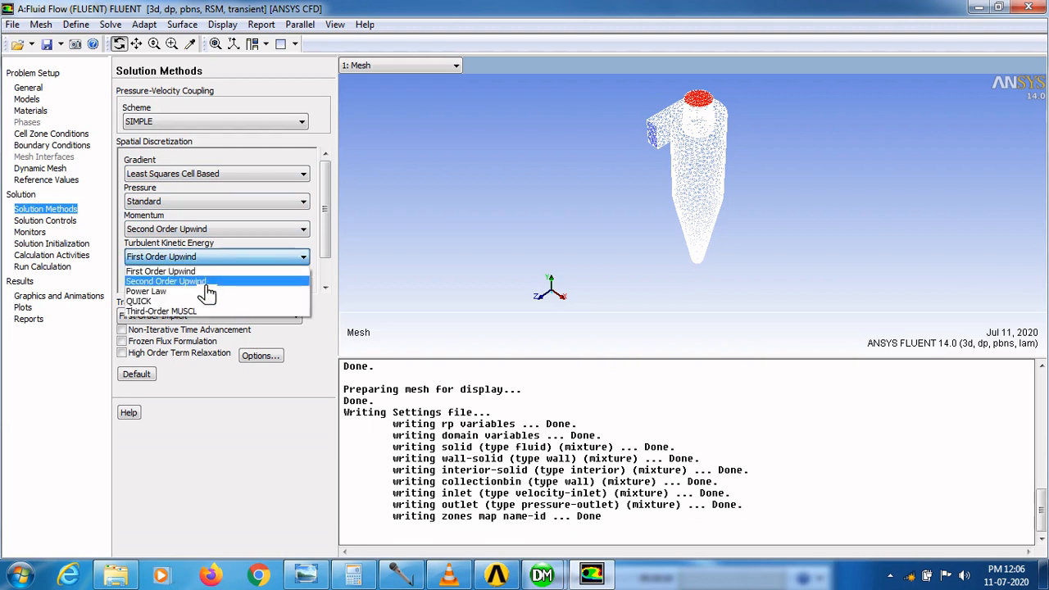
left_click(207, 282)
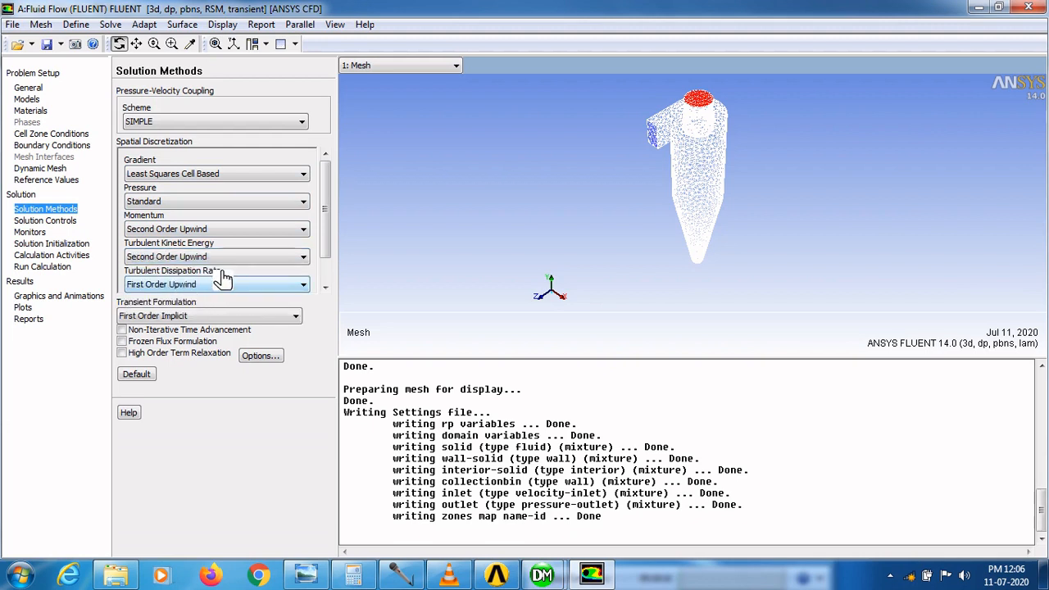
- Set the turbulent dissipation rate discretization to Second Order Upwind
left_click(217, 284)
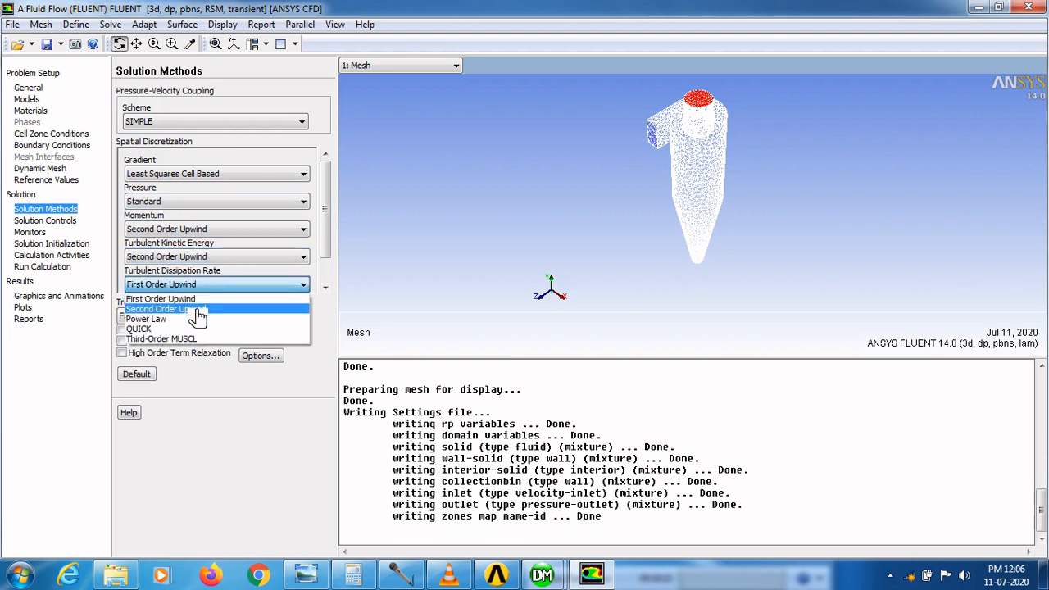
left_click(196, 309)
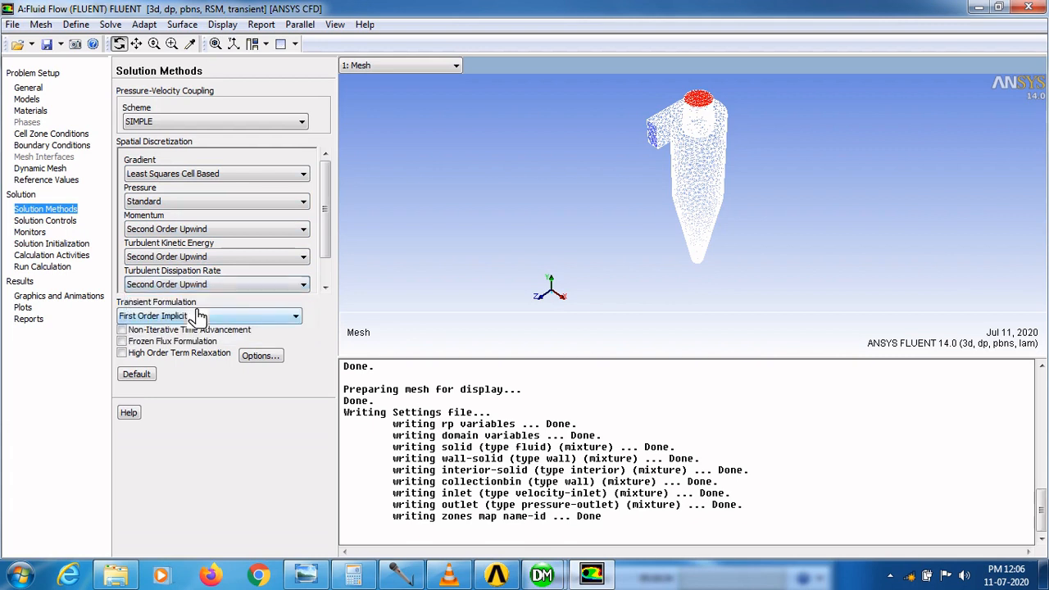
- Initialize the solution with initial values computed from the inlet and the Y velocity set to 9.5 m/s
left_click(59, 247)
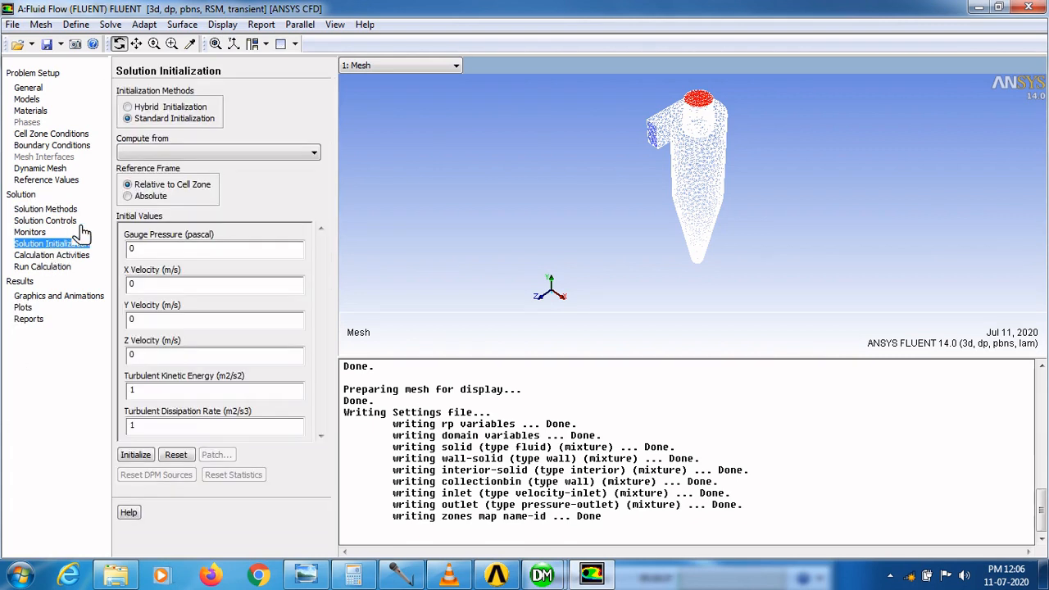
left_click(170, 154)
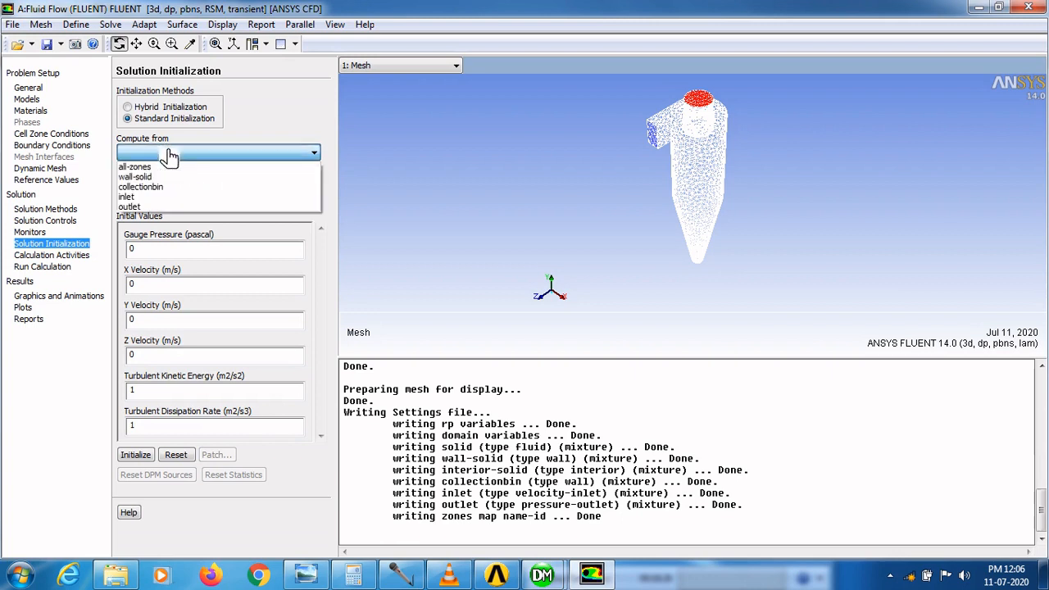
left_click(138, 197)
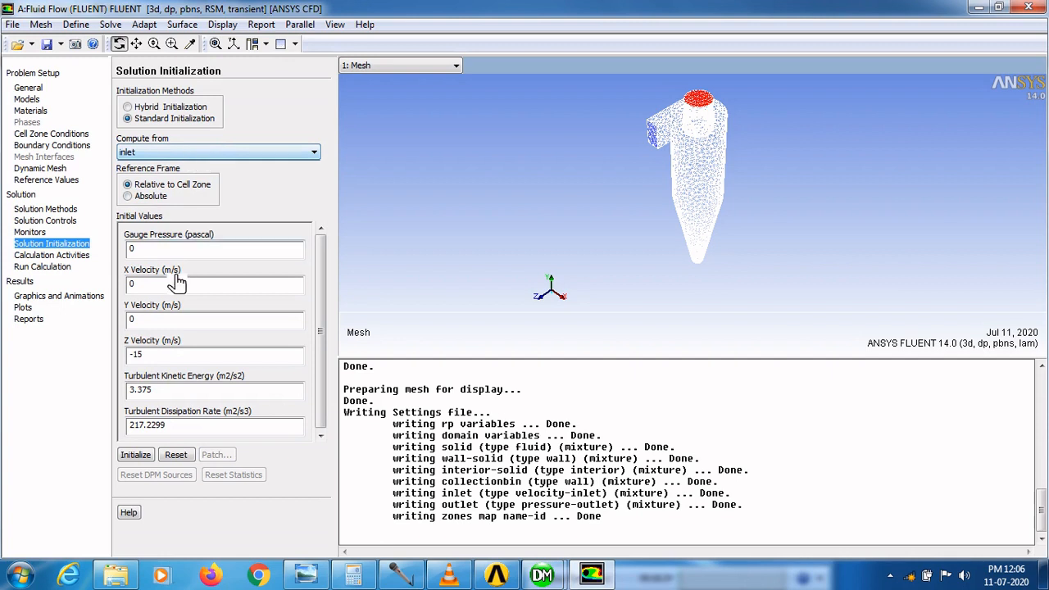
type("-15")
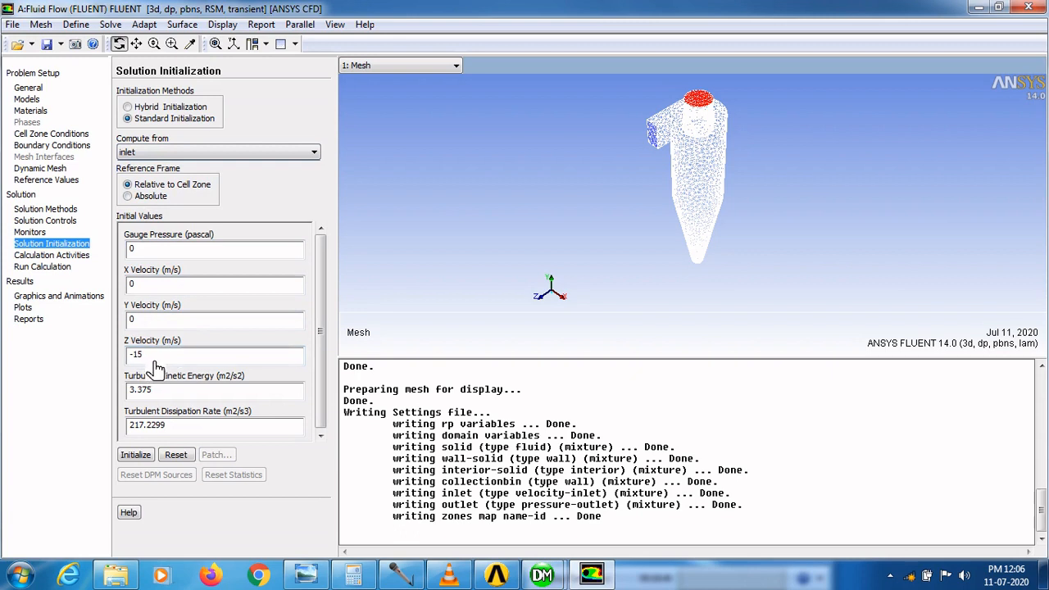
left_click(157, 324)
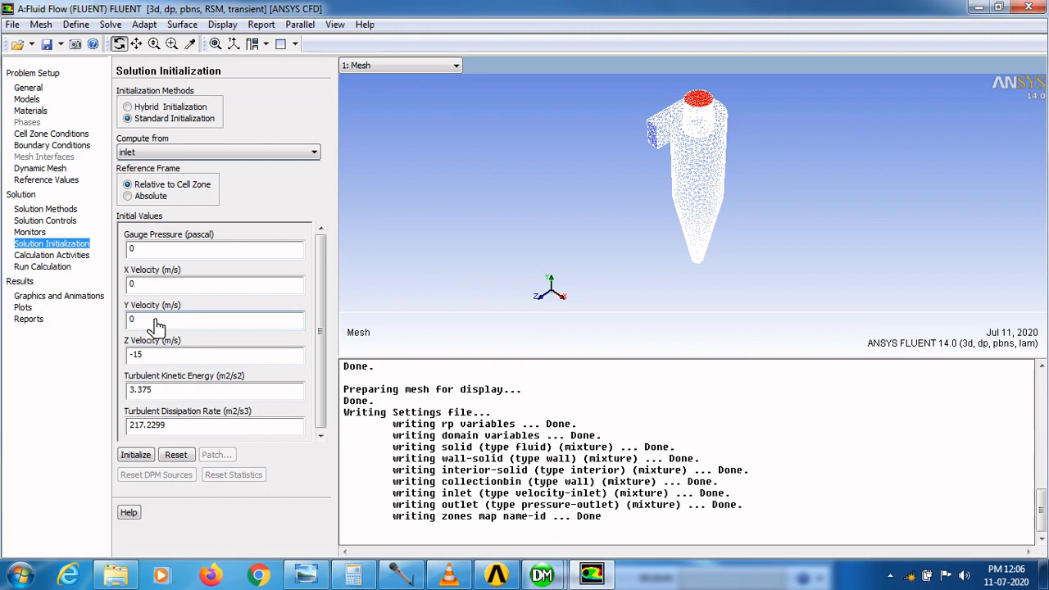
double_click(139, 327)
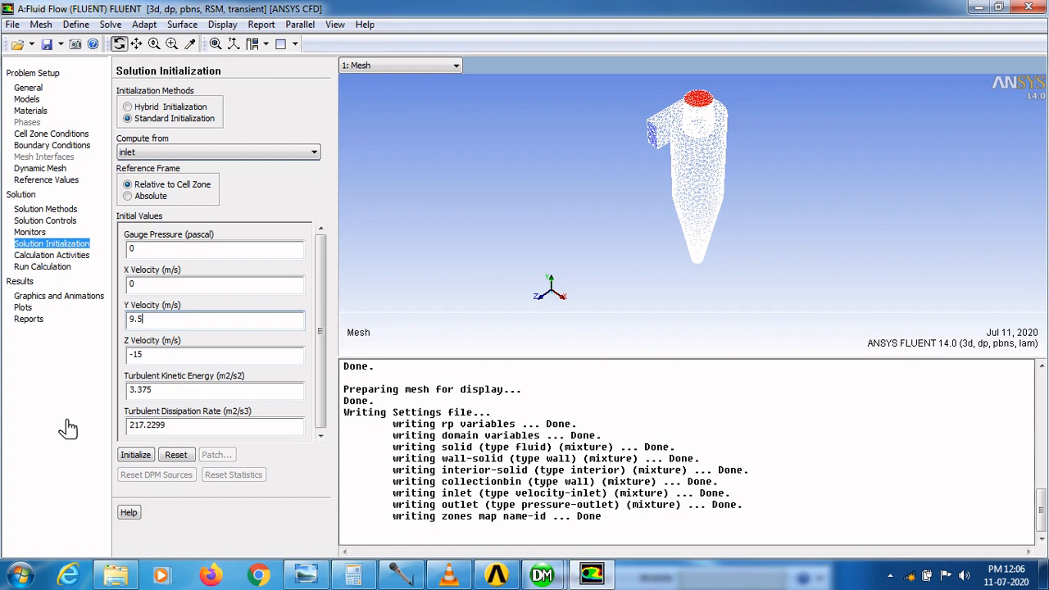
left_click(135, 456)
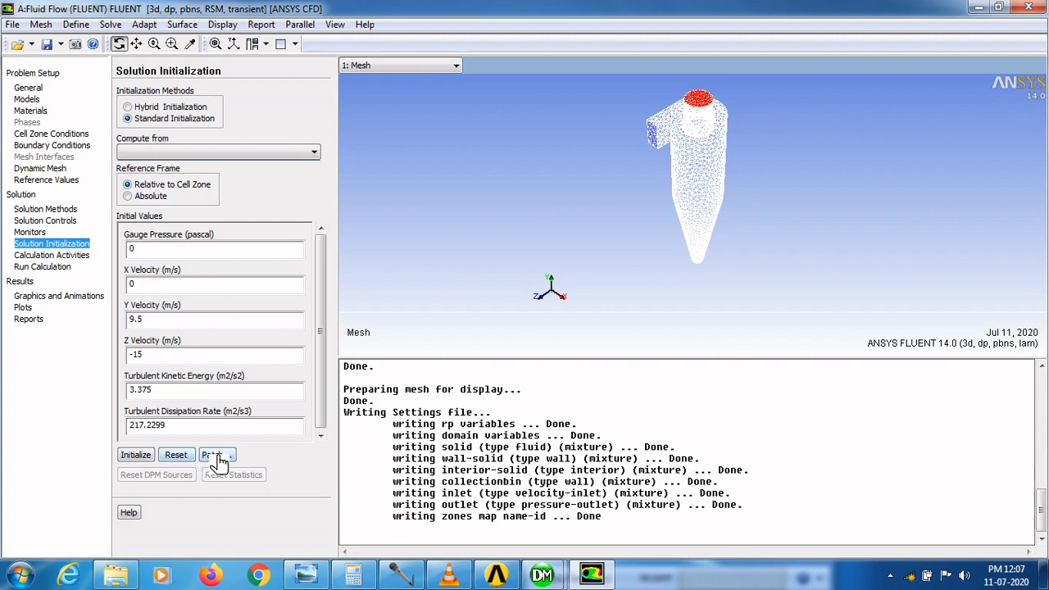
- Patch the solid zone with a Z velocity of -15 m/s
left_click(209, 460)
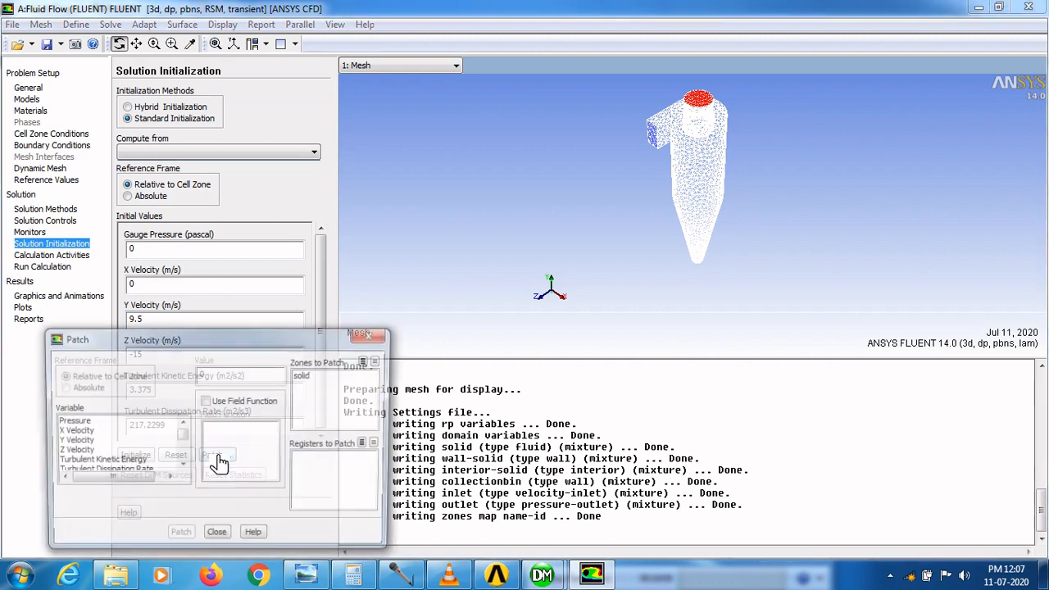
left_click(82, 452)
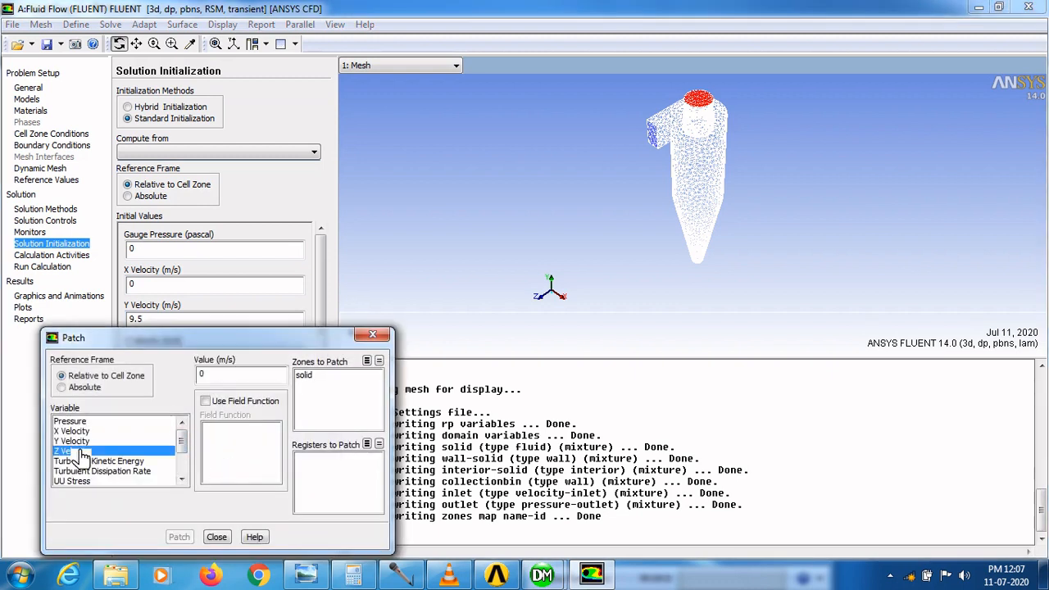
double_click(200, 374)
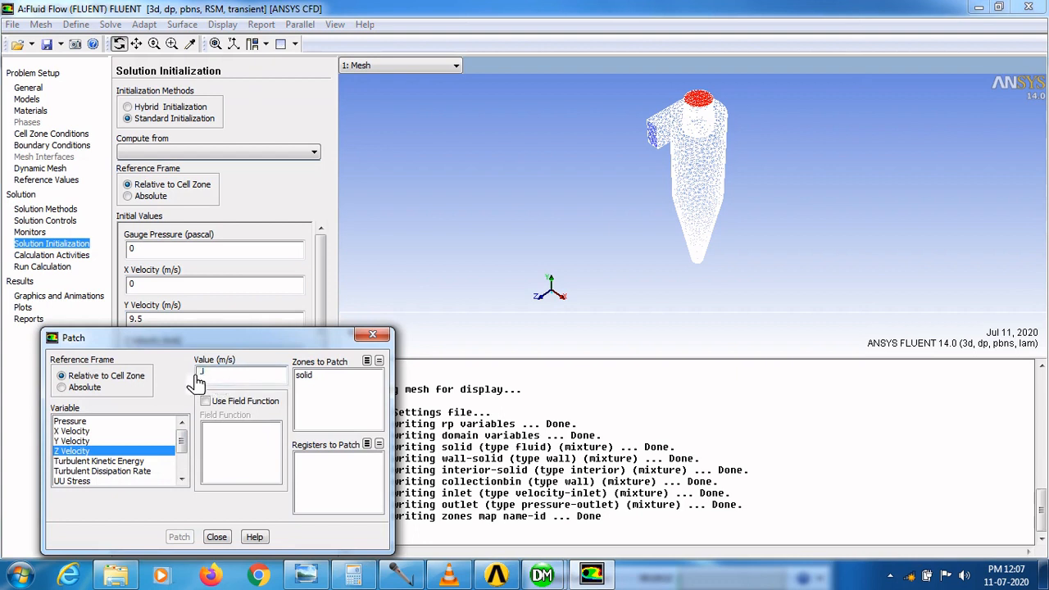
type("-15")
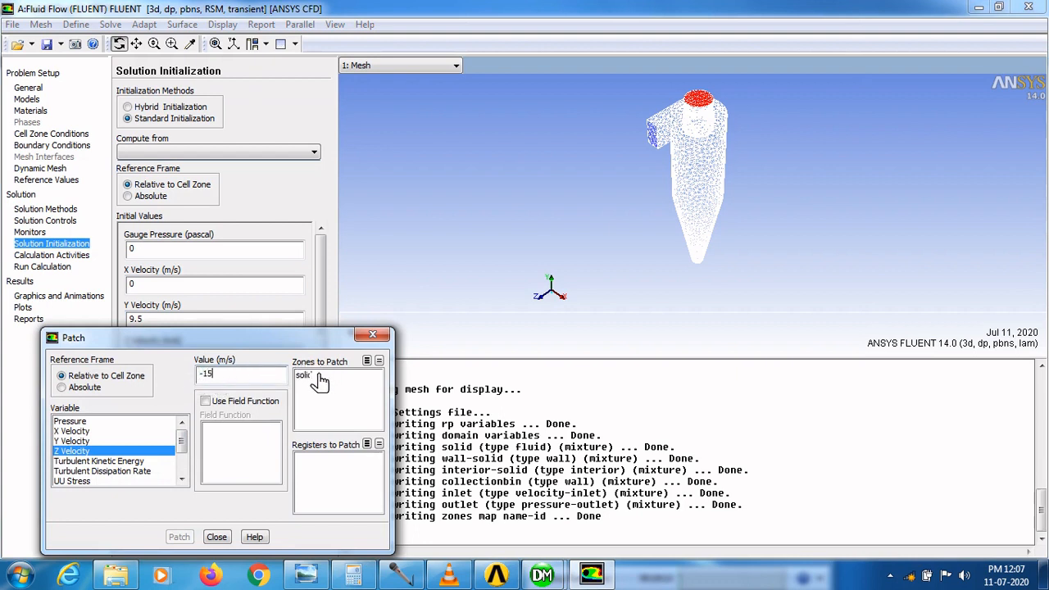
left_click(318, 377)
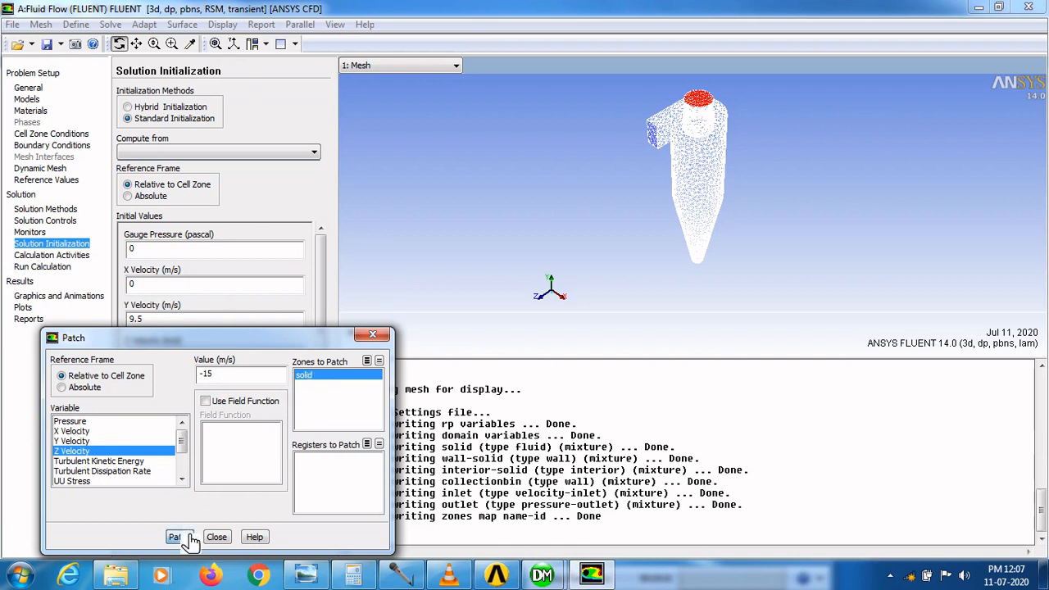
- Patch the solid zone with a Y velocity of 9.5 m/s and close the patch settings
left_click(82, 442)
double_click(201, 377)
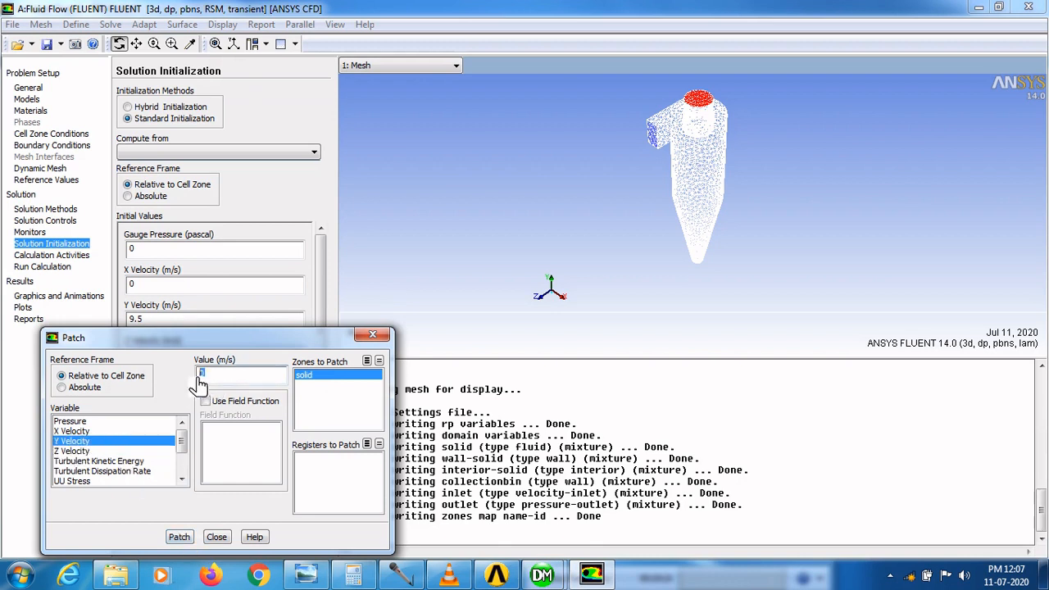
type("9.5")
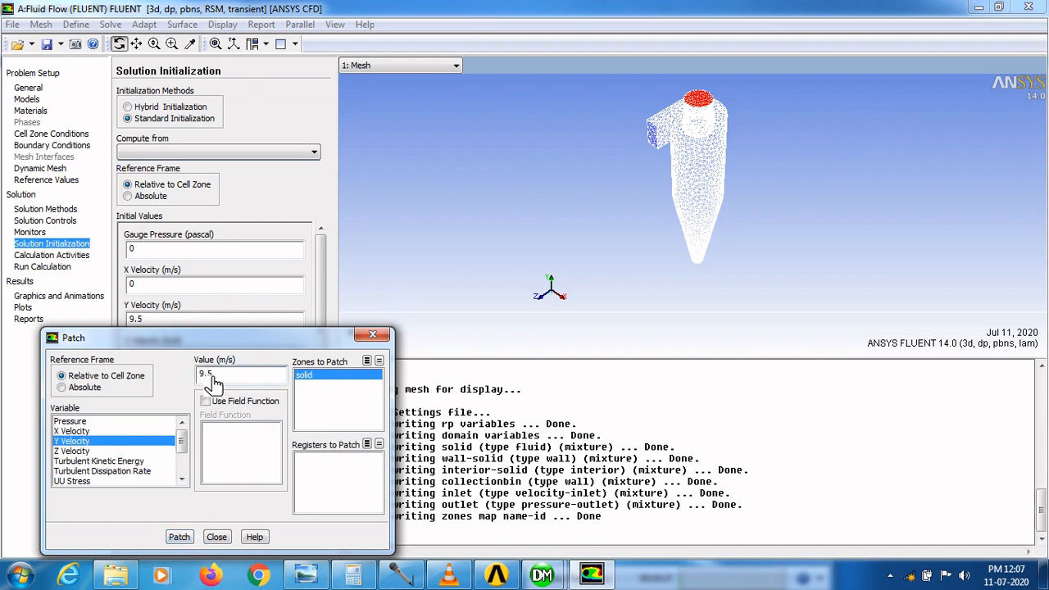
left_click(180, 539)
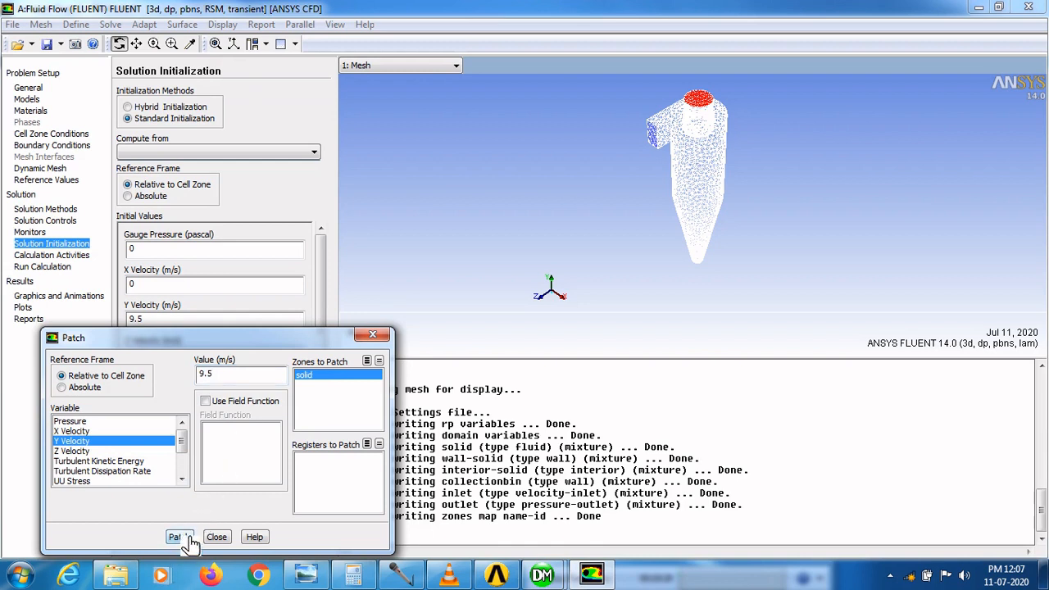
left_click(215, 538)
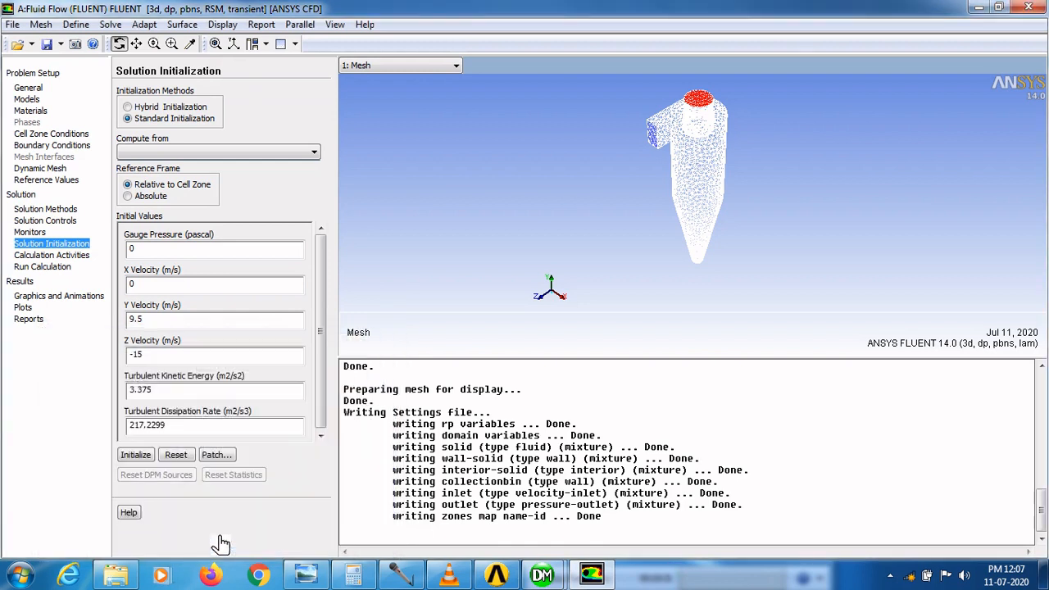
- Run the transient calculation with a time step size of 0.0001 s and 3 time steps
left_click(62, 273)
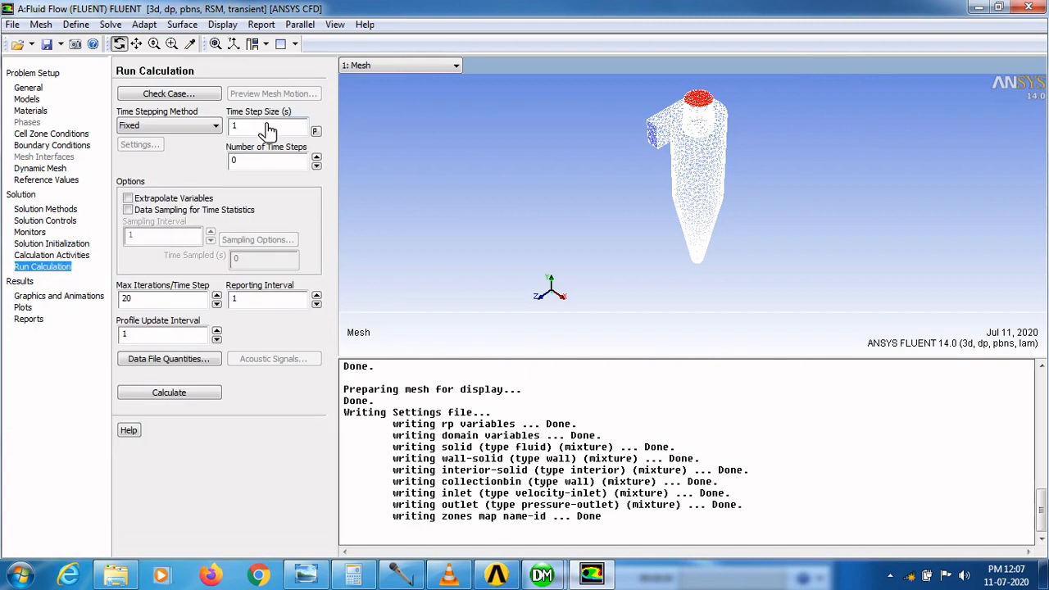
left_click_drag(268, 128, 234, 130)
type("0.0001")
left_click_drag(272, 162, 228, 169)
type("3")
left_click(167, 395)
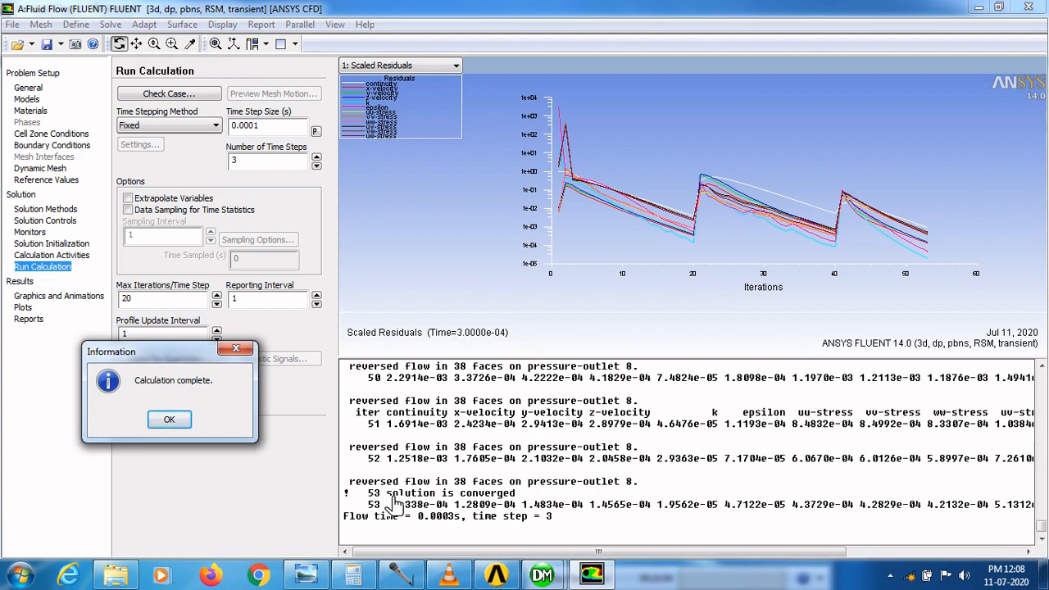
left_click(172, 423)
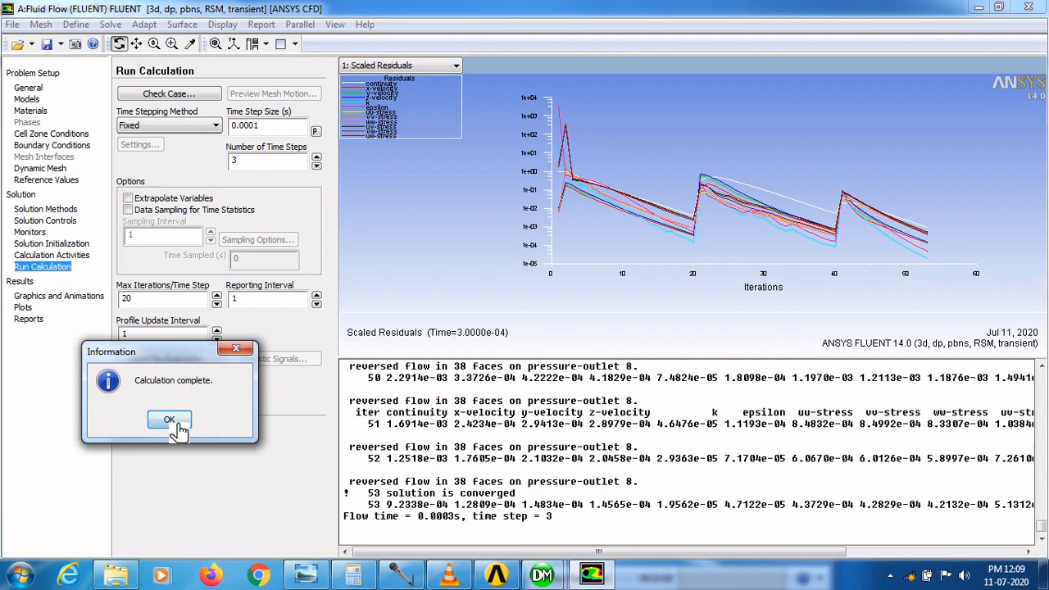
- Compute the mass-average static pressure of the solid cell zone with a volume integral report
left_click(36, 321)
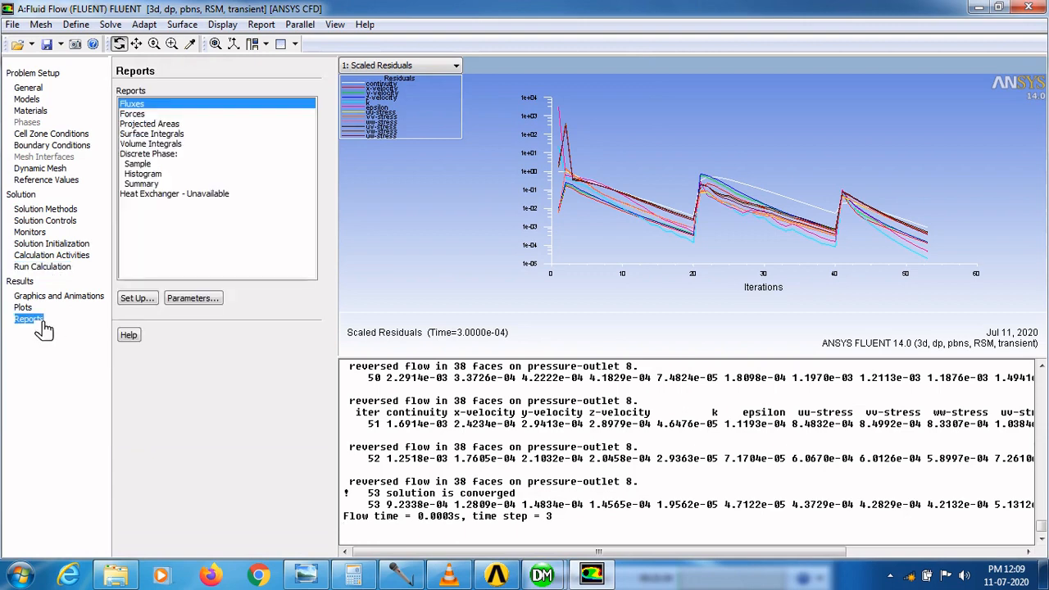
double_click(161, 145)
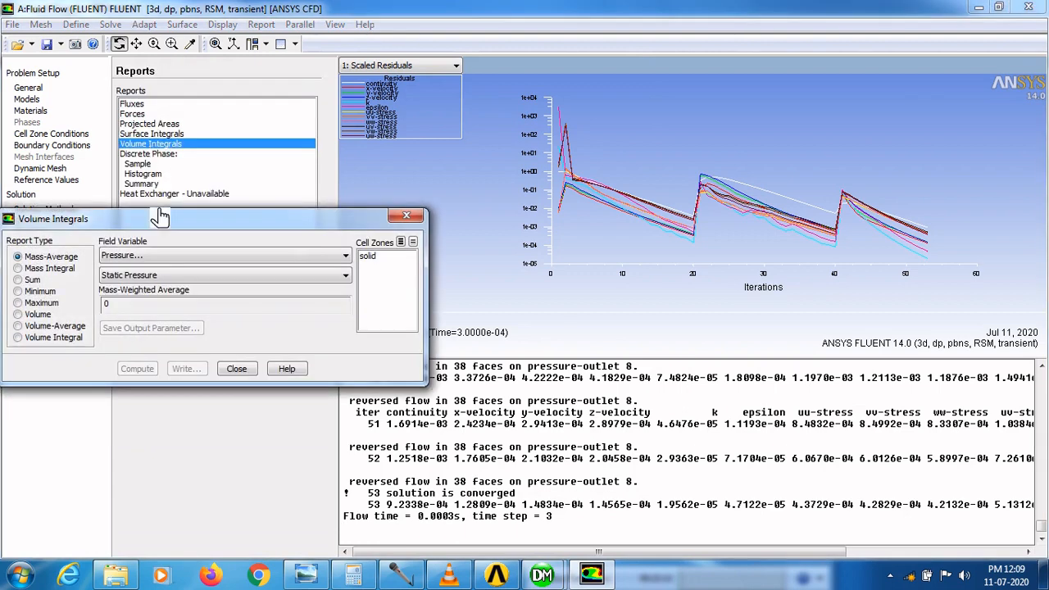
left_click(369, 257)
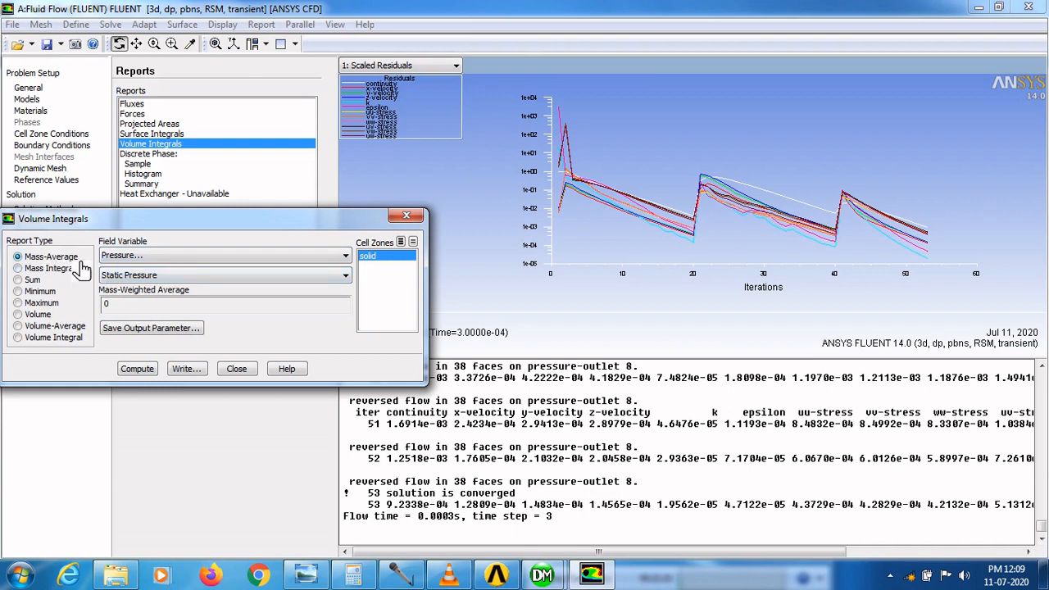
left_click(146, 373)
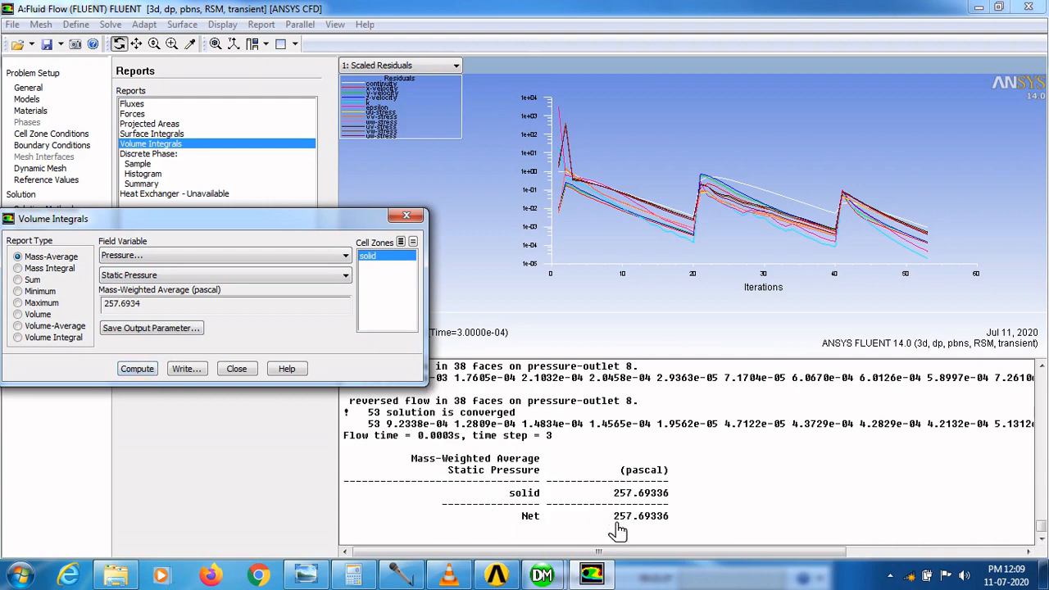
left_click_drag(516, 517, 683, 523)
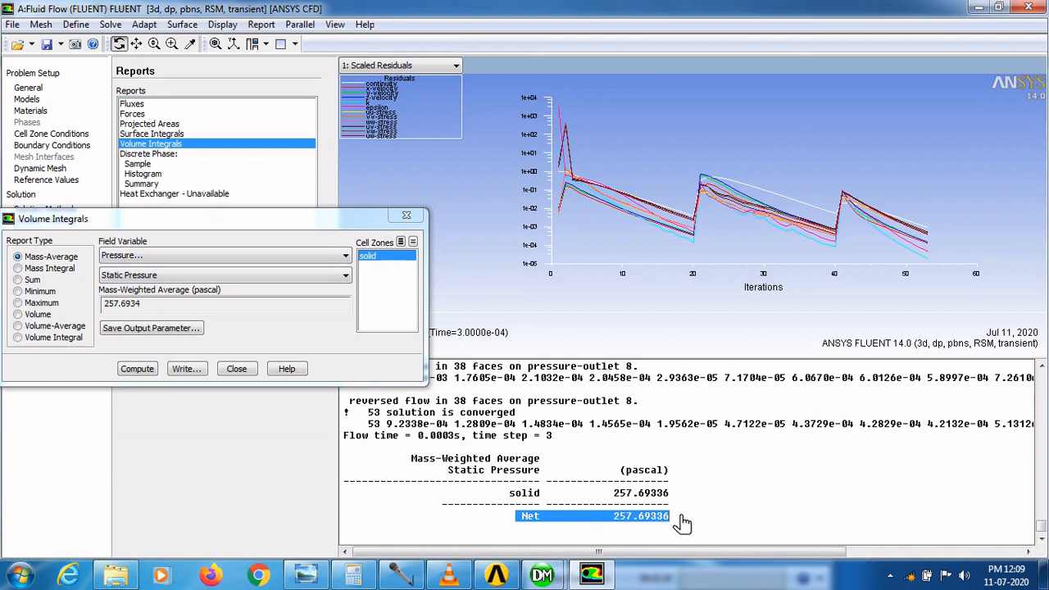
left_click(238, 374)
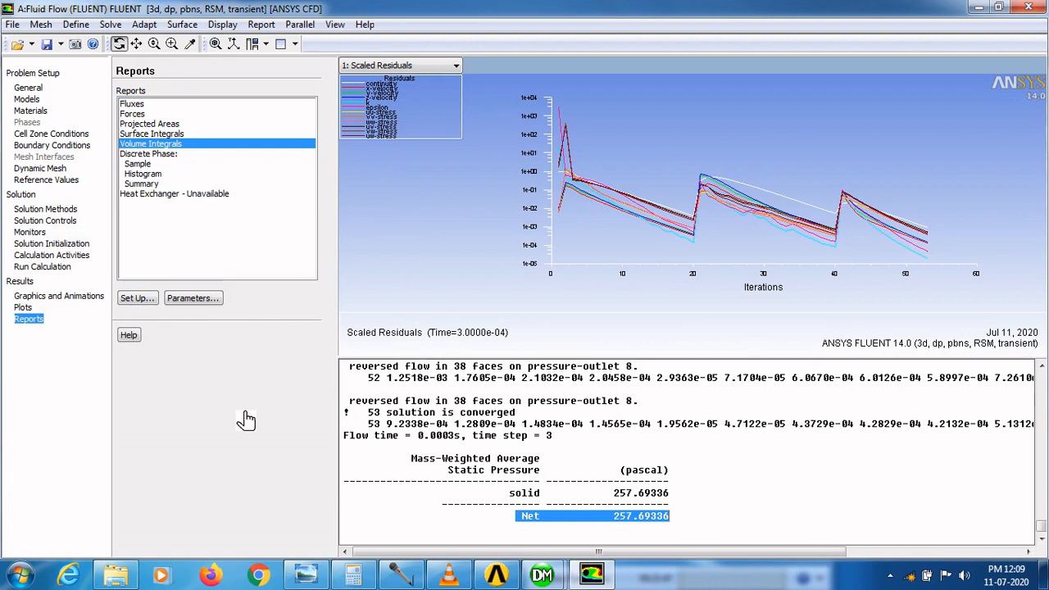
- Display filled static pressure contours on the collectionbin, inlet, interior-solid, outlet and wall-solid surfaces
left_click(70, 298)
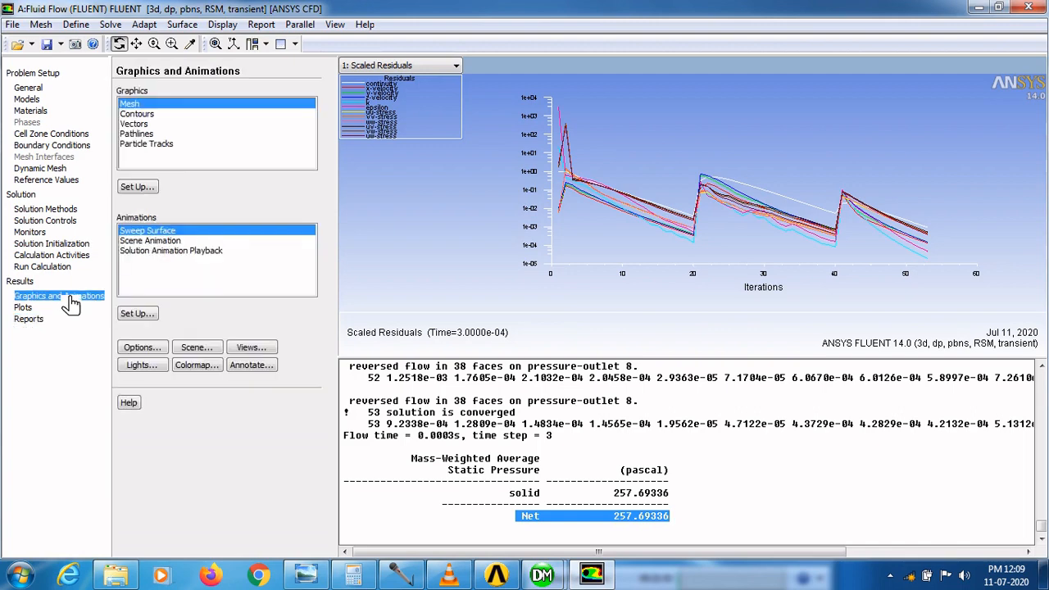
double_click(146, 116)
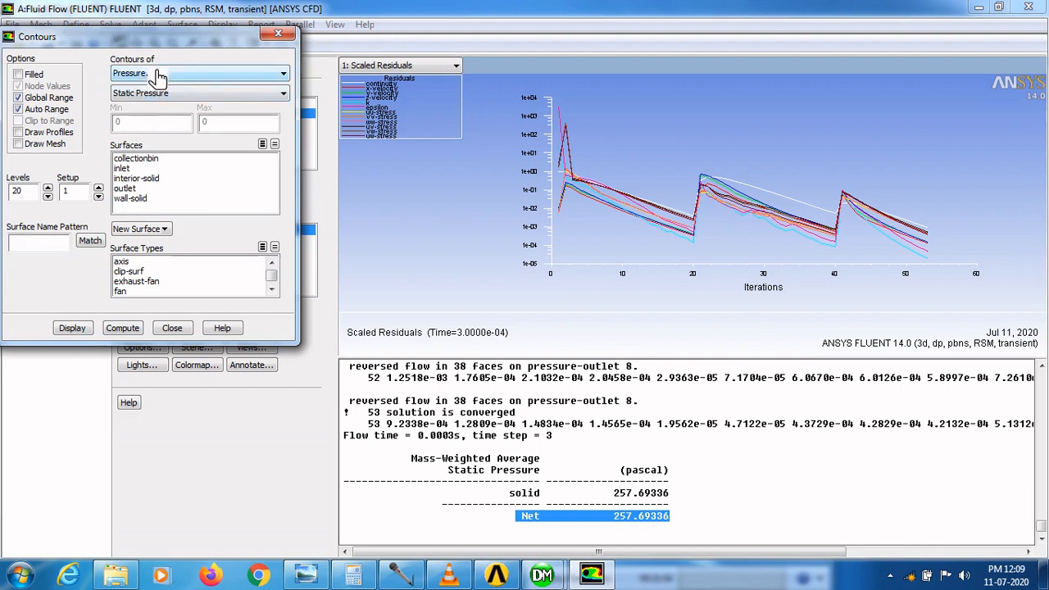
left_click(30, 77)
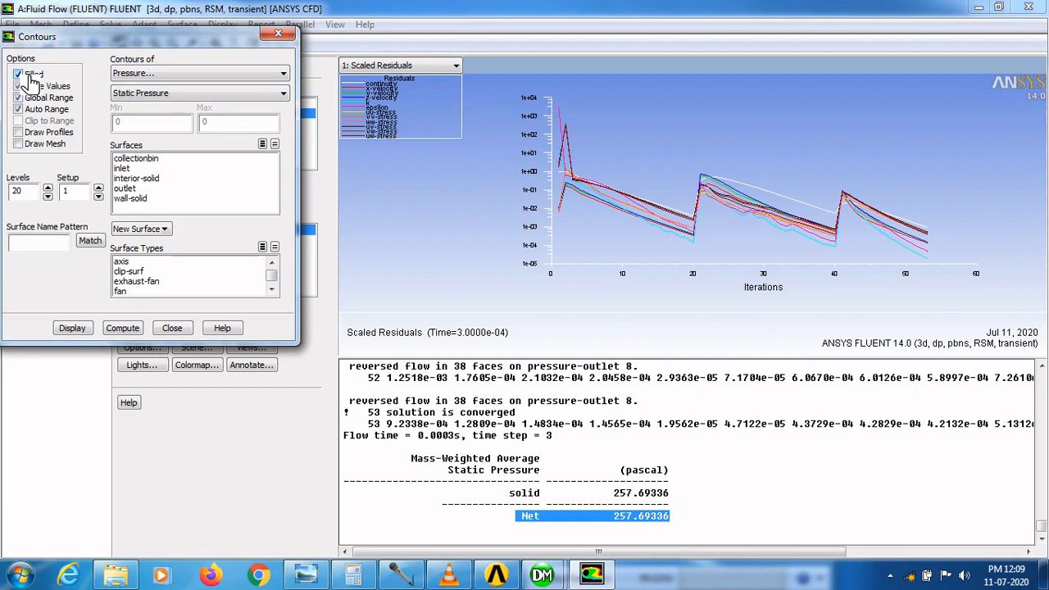
left_click(143, 159)
left_click(132, 170)
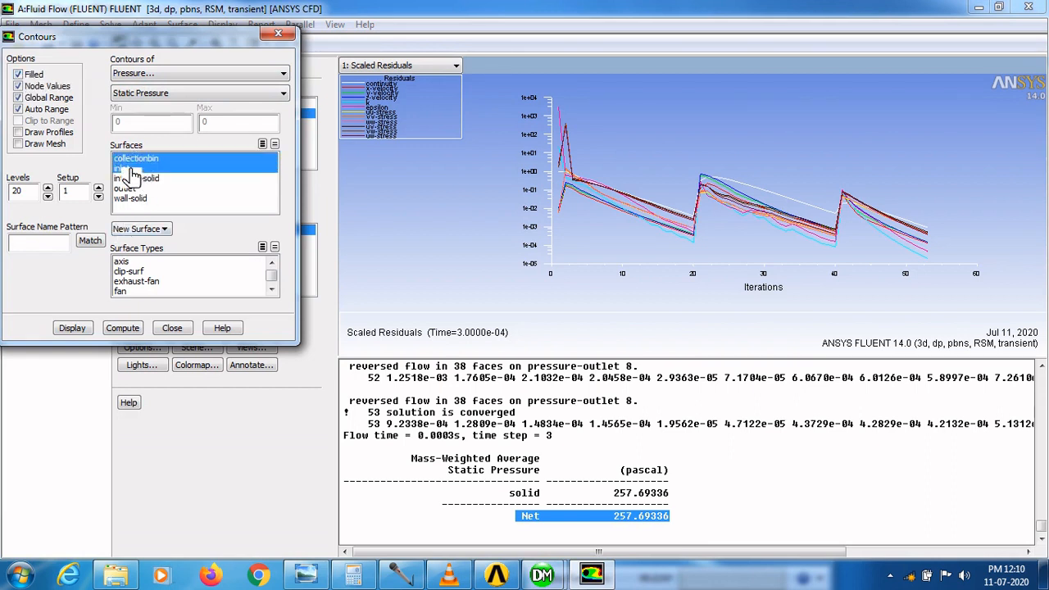
left_click(136, 179)
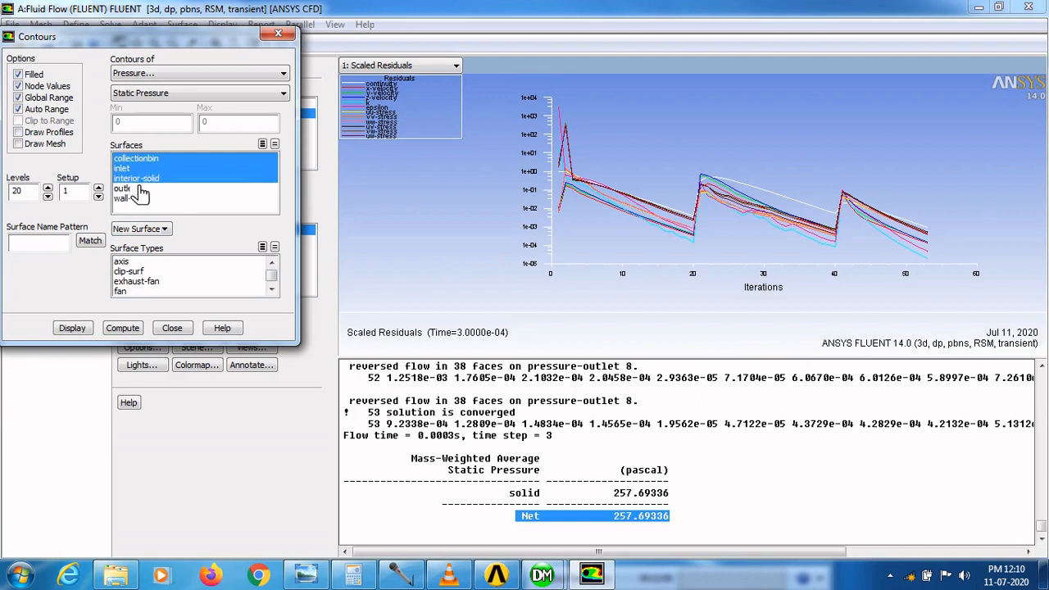
left_click(139, 189)
left_click(138, 199)
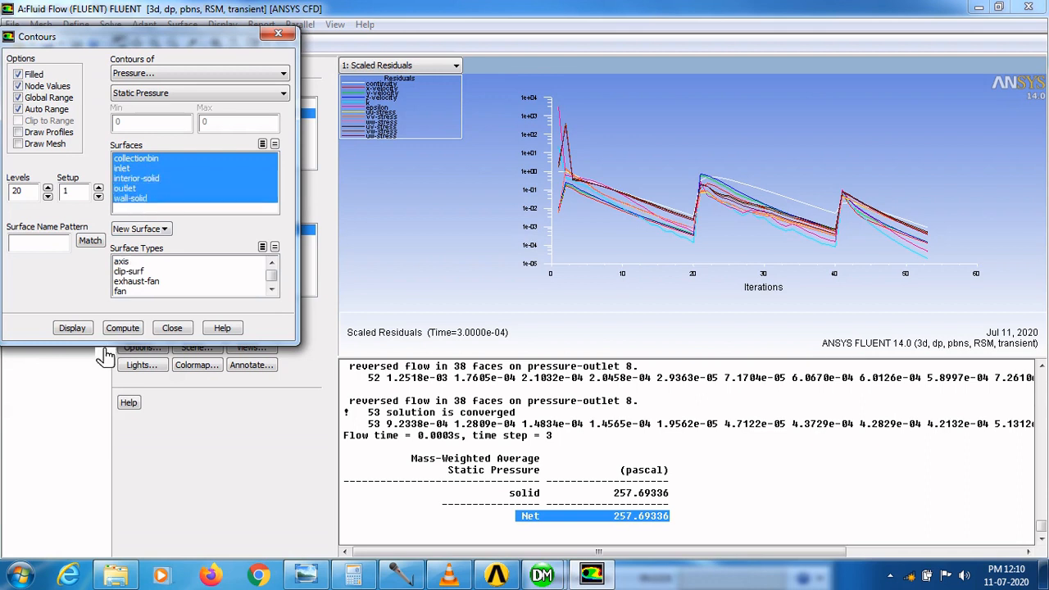
left_click(72, 328)
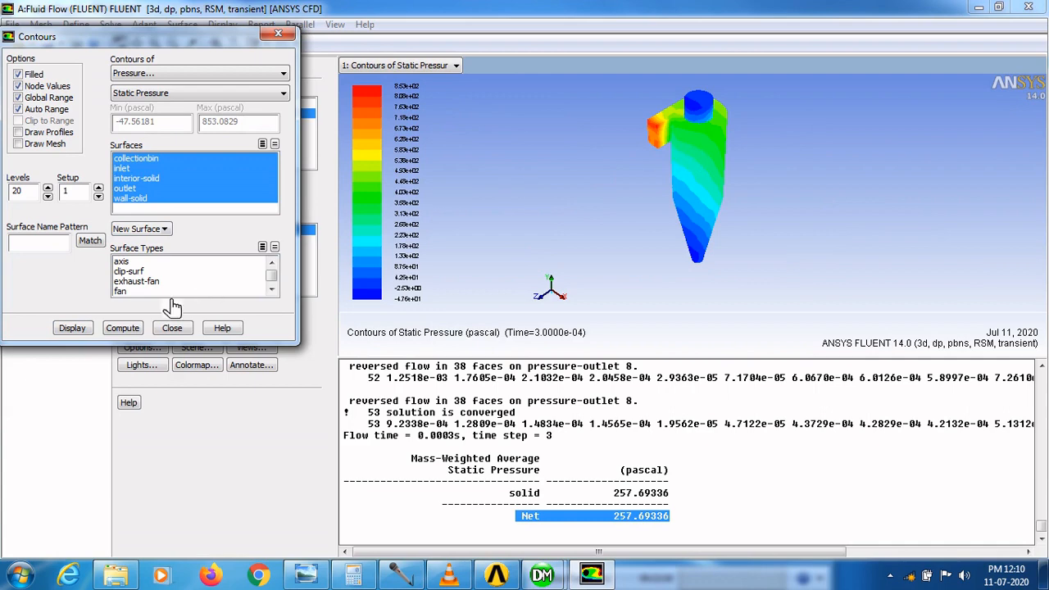
left_click(173, 328)
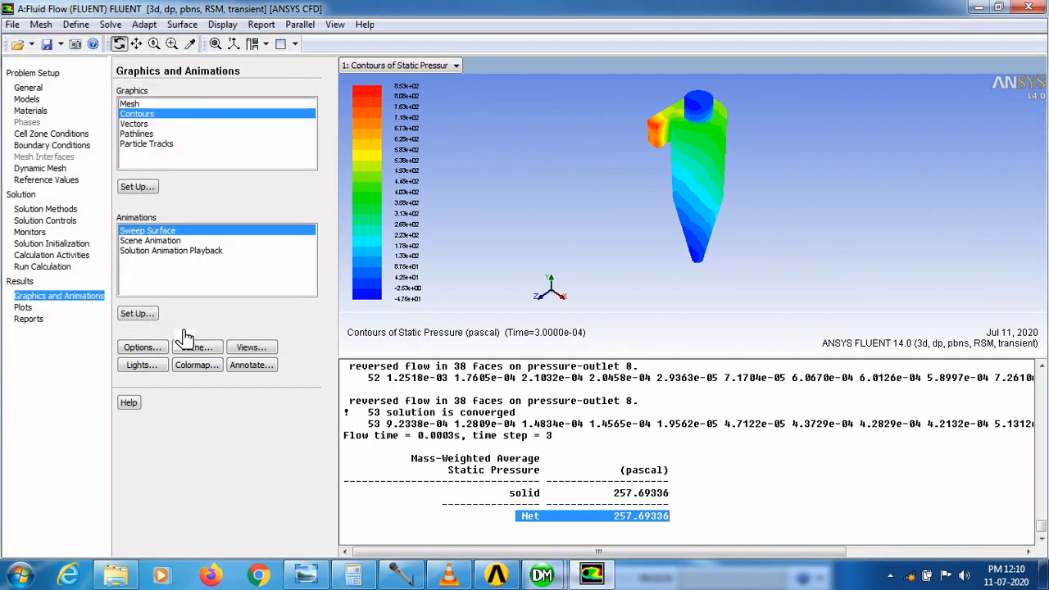